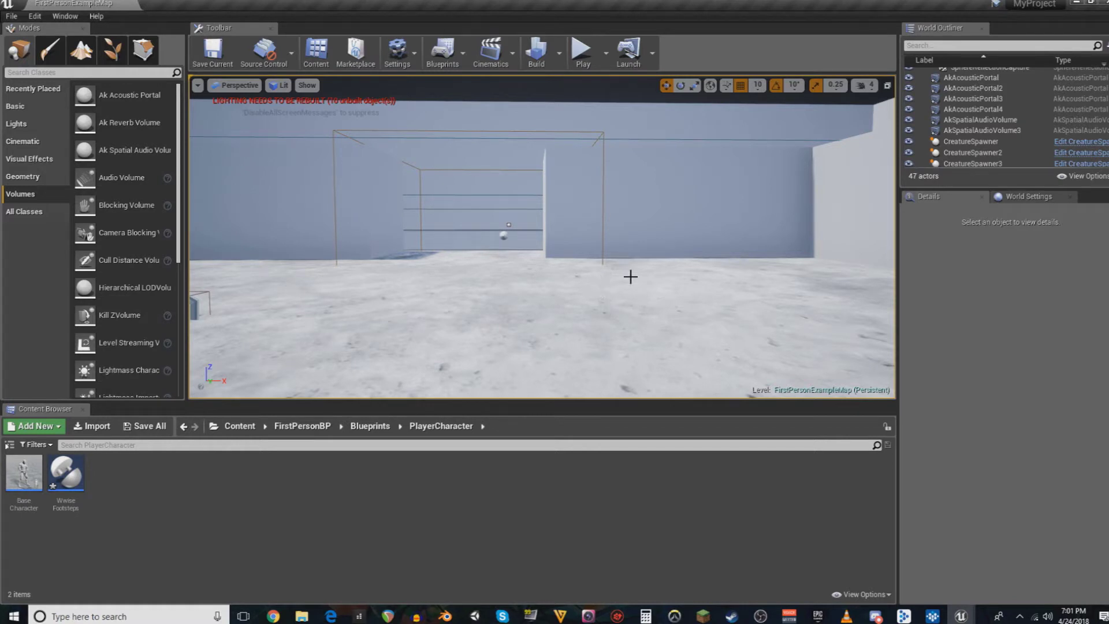
- Look over the walled starting room and the surrounding level from several angles in the viewport
{"action": "scroll", "coordinate": [613, 283], "scroll_direction": "down", "scroll_amount": 4}
{"action": "right_click_drag", "start_coordinate": [607, 290], "coordinate": [620, 263]}
{"action": "scroll", "coordinate": [609, 242], "scroll_direction": "down", "scroll_amount": 12}
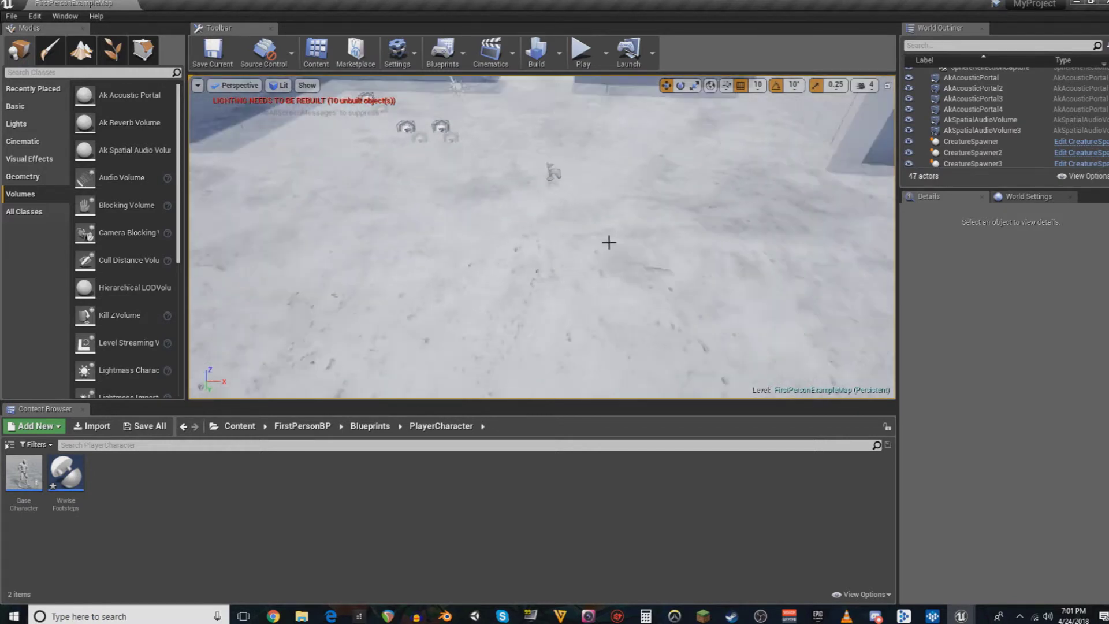
{"action": "scroll", "coordinate": [590, 258], "scroll_direction": "down", "scroll_amount": 4}
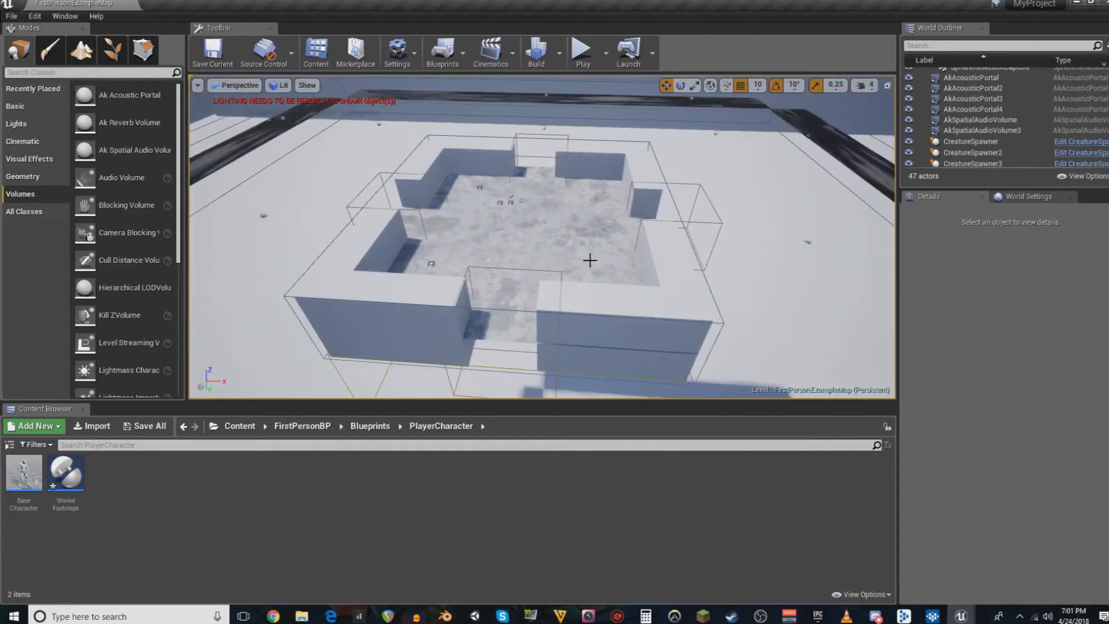
{"action": "right_click_drag", "start_coordinate": [655, 286], "coordinate": [620, 260]}
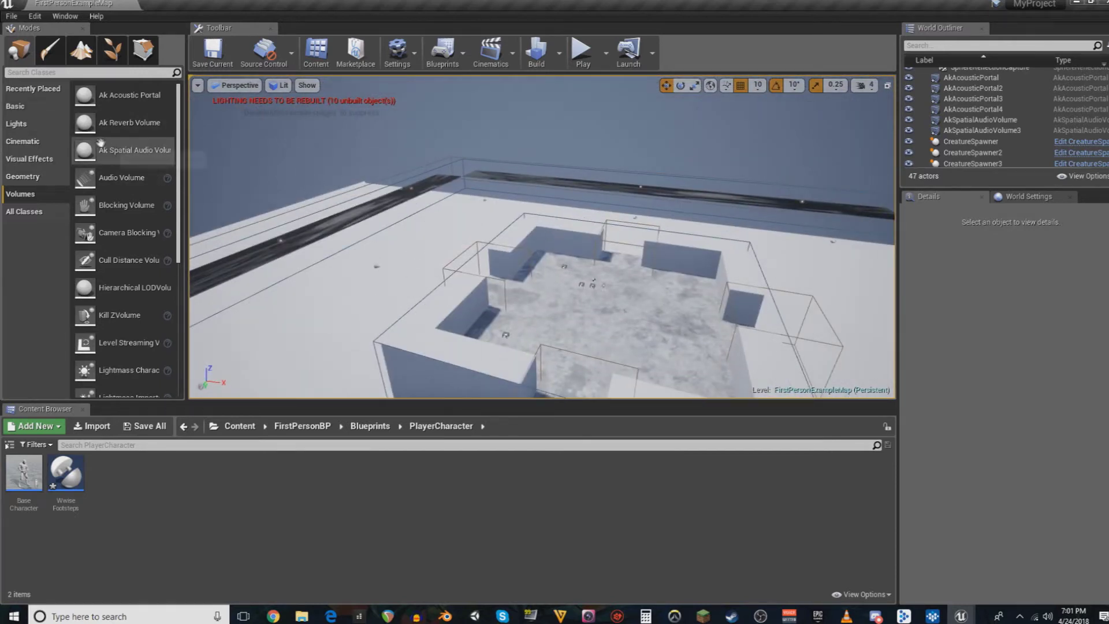
{"action": "left_click_drag", "start_coordinate": [155, 170], "coordinate": [562, 249]}
{"action": "right_click_drag", "start_coordinate": [561, 250], "coordinate": [842, 295]}
{"action": "right_click_drag", "start_coordinate": [691, 245], "coordinate": [580, 229]}
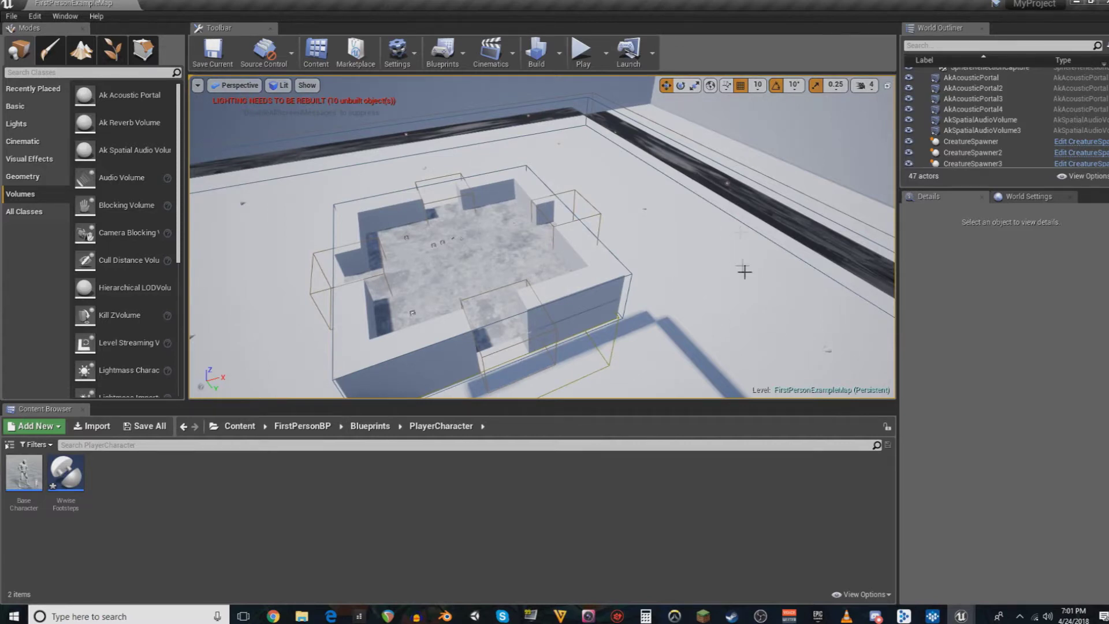
{"action": "right_click_drag", "start_coordinate": [746, 270], "coordinate": [691, 299]}
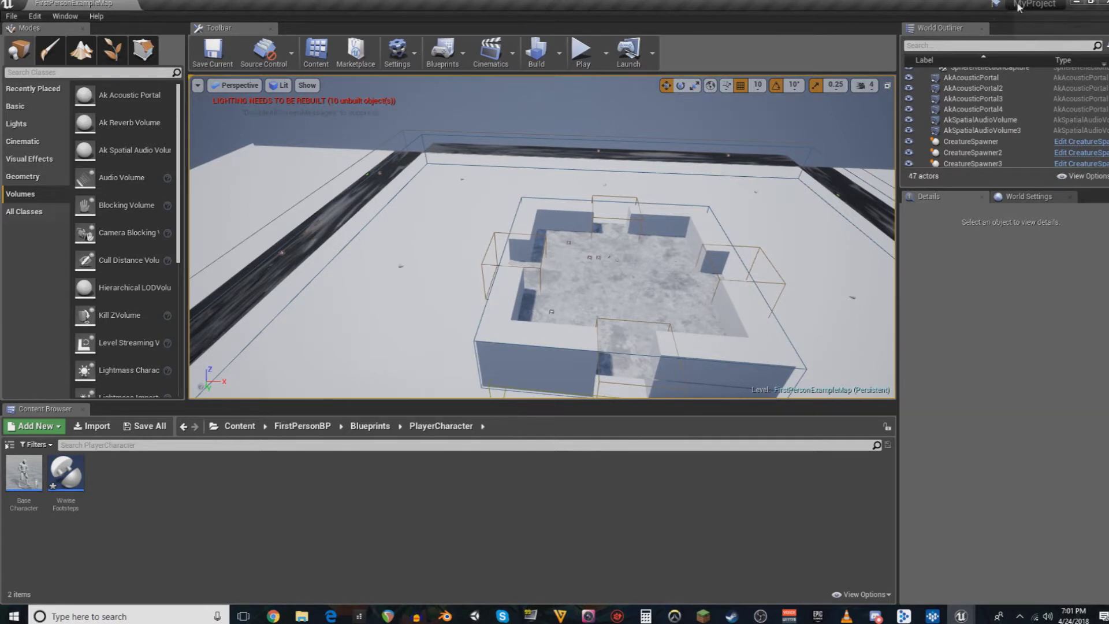
- Switch to the Wwise project to view its audio hierarchy, and return to the Unreal level
{"action": "mouse_move", "coordinate": [1018, 6]}
{"action": "left_click_drag", "start_coordinate": [1108, 37], "coordinate": [654, 66]}
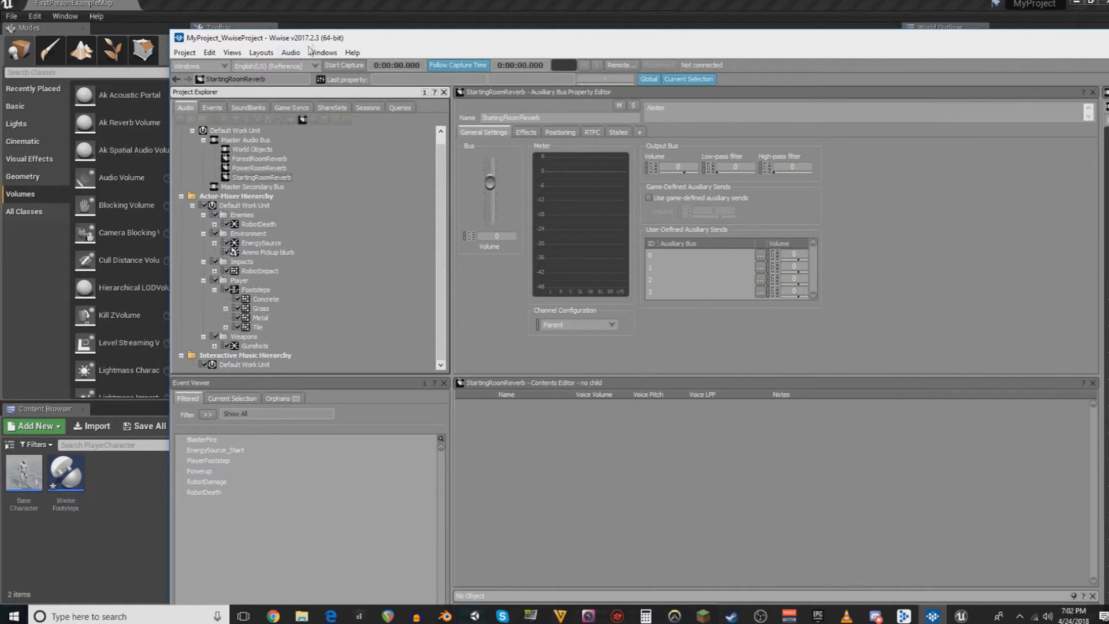
{"action": "key", "text": "alt+Tab"}
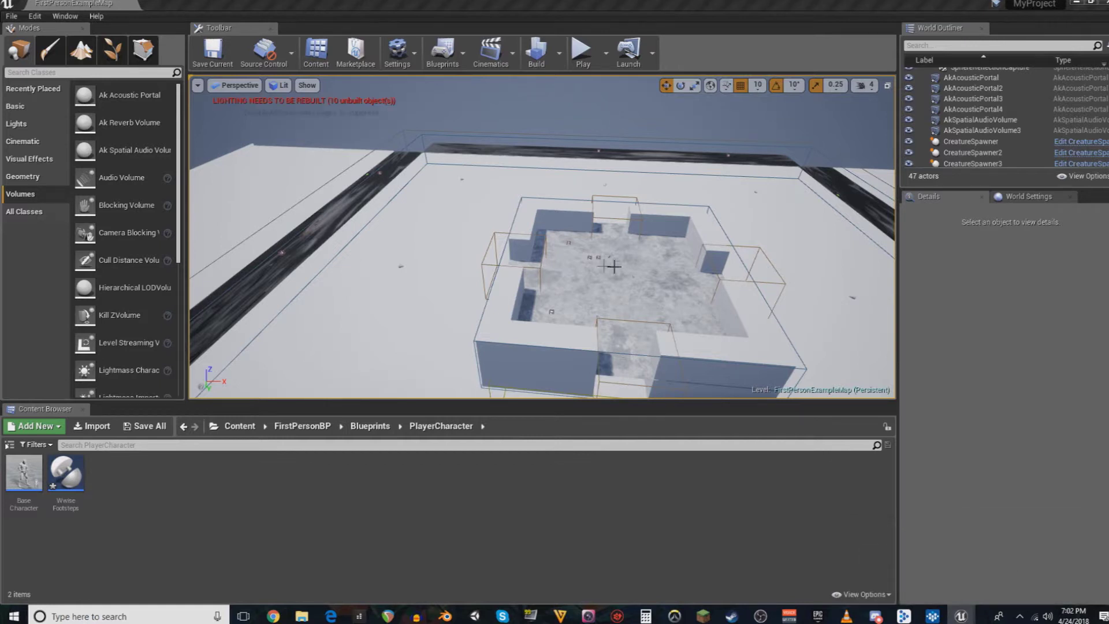
- Bring up the WwiseFootsteps blueprint and examine the line trace and surface type nodes in its Event Graph
{"action": "left_click_drag", "start_coordinate": [1108, 118], "coordinate": [715, 87]}
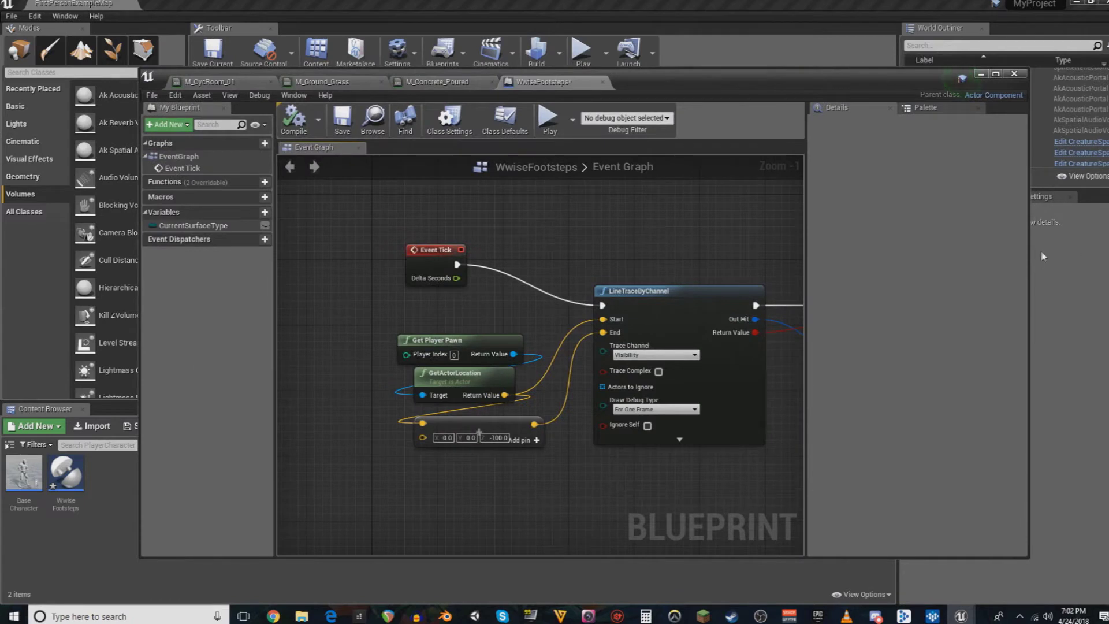
{"action": "scroll", "coordinate": [574, 397], "scroll_direction": "down", "scroll_amount": 3}
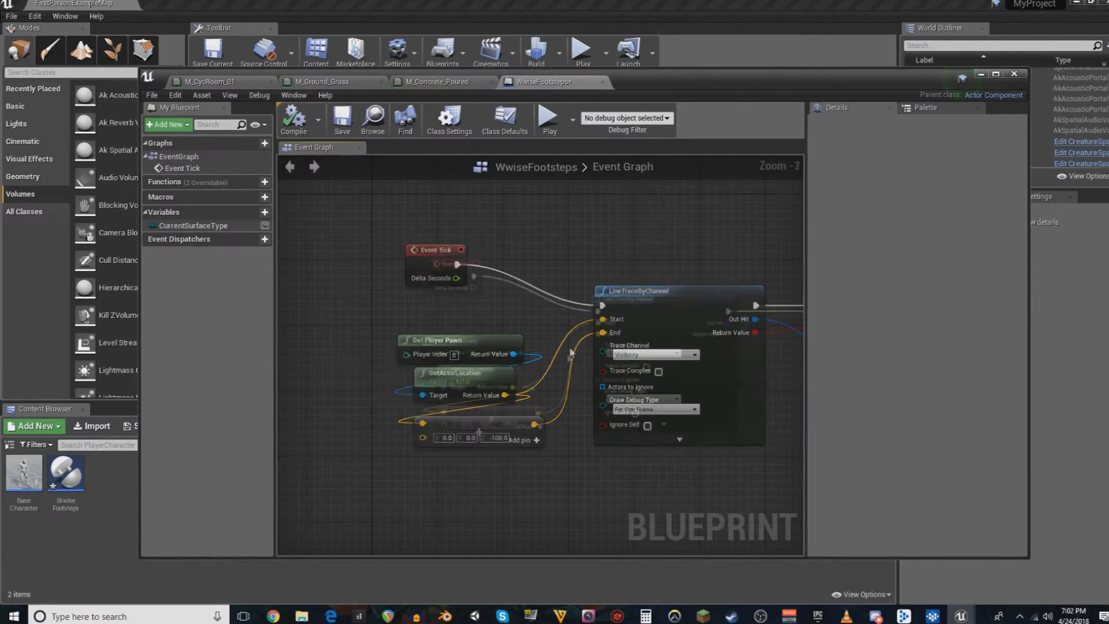
{"action": "scroll", "coordinate": [603, 429], "scroll_direction": "up", "scroll_amount": 1}
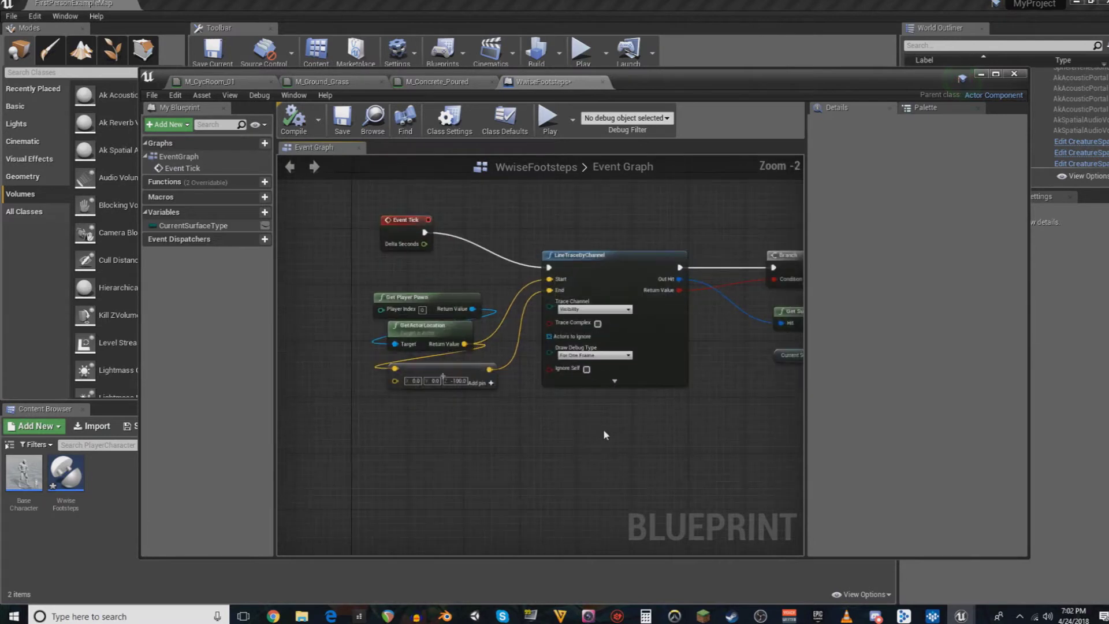
{"action": "right_click_drag", "start_coordinate": [667, 441], "coordinate": [476, 426]}
{"action": "right_click_drag", "start_coordinate": [372, 411], "coordinate": [544, 422]}
{"action": "left_click_drag", "start_coordinate": [670, 80], "coordinate": [649, 78]}
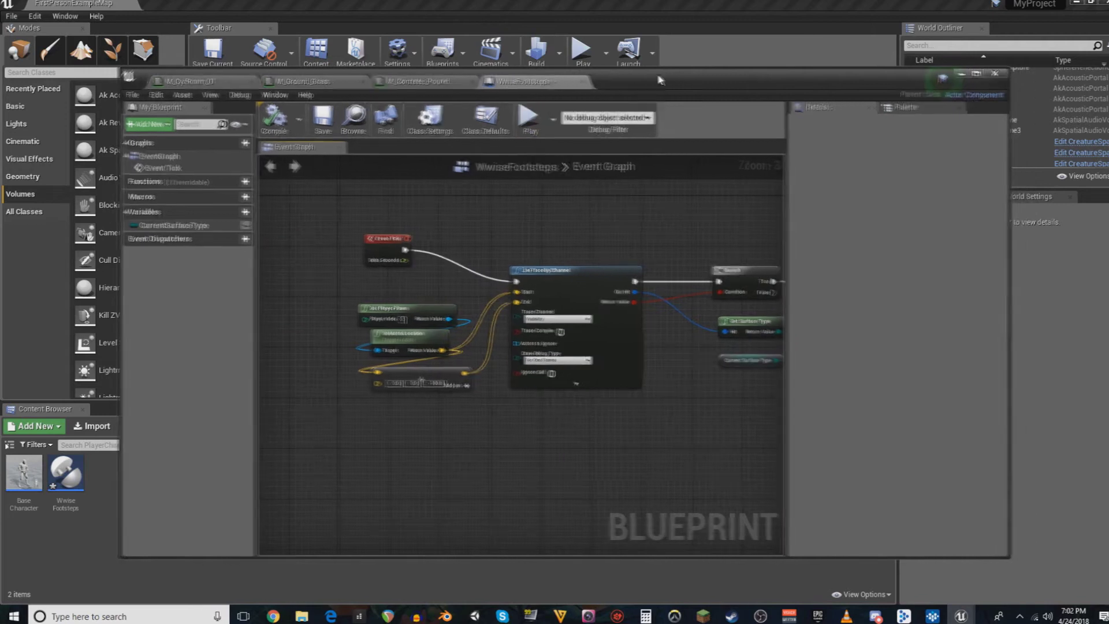
{"action": "right_click_drag", "start_coordinate": [566, 442], "coordinate": [491, 440]}
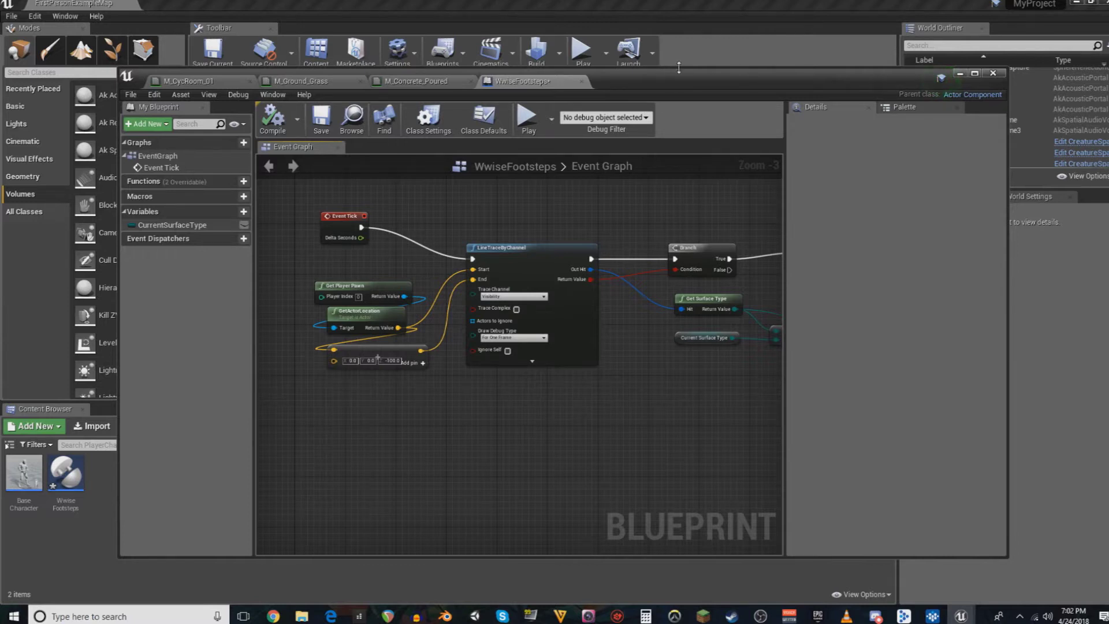
- Show the Physical Surface list in the Physics section of the Project Settings
{"action": "left_click_drag", "start_coordinate": [666, 80], "coordinate": [741, 106]}
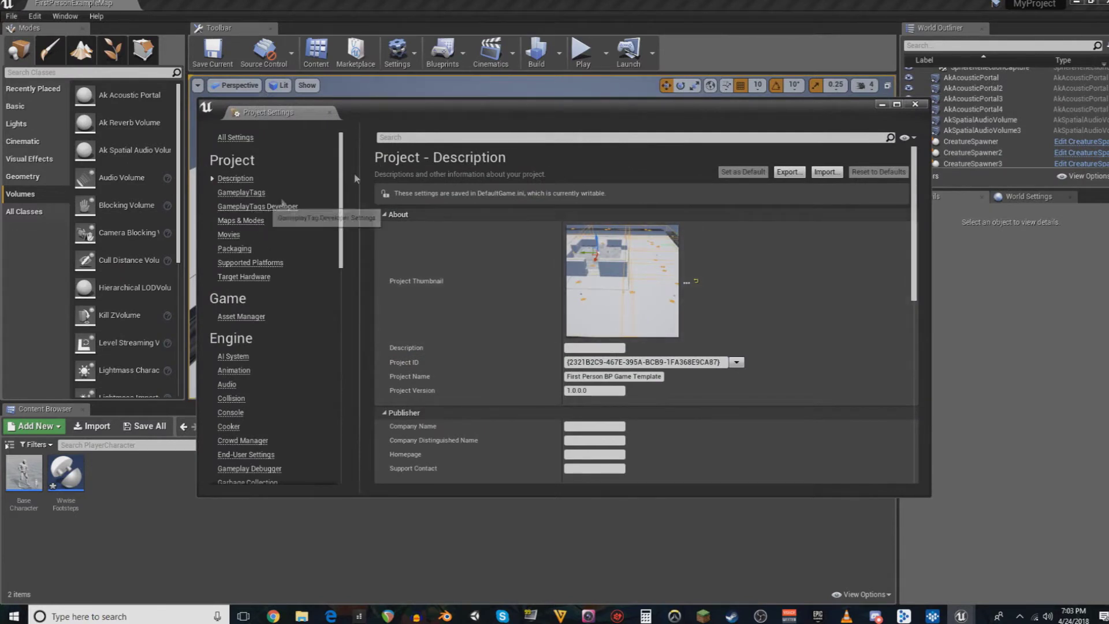
{"action": "left_click_drag", "start_coordinate": [567, 105], "coordinate": [548, 96]}
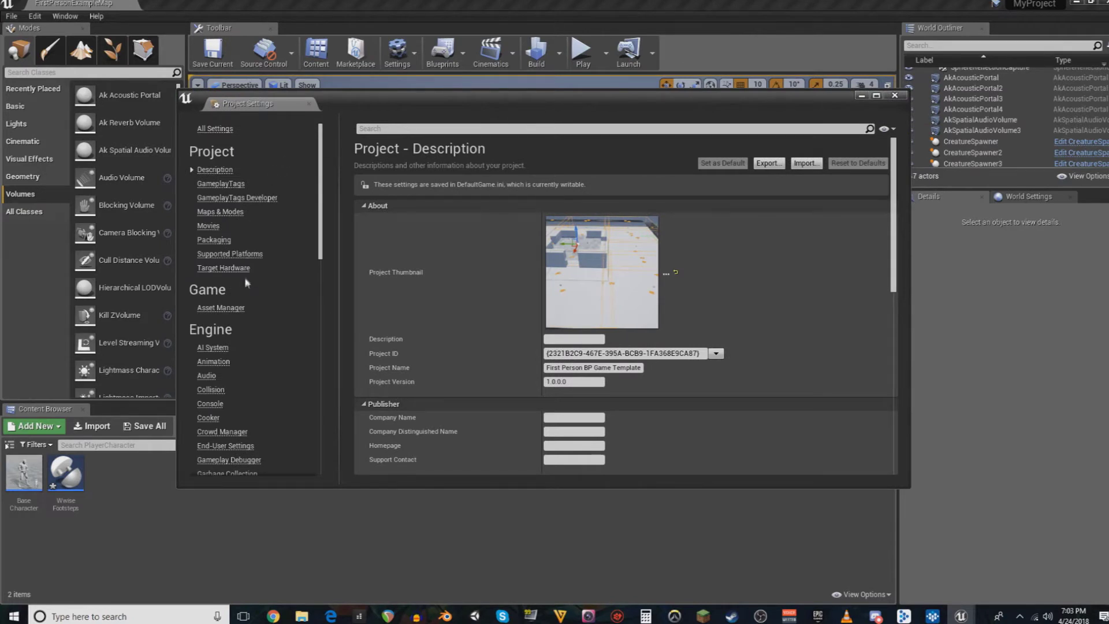
{"action": "scroll", "coordinate": [246, 283], "scroll_direction": "down", "scroll_amount": 5}
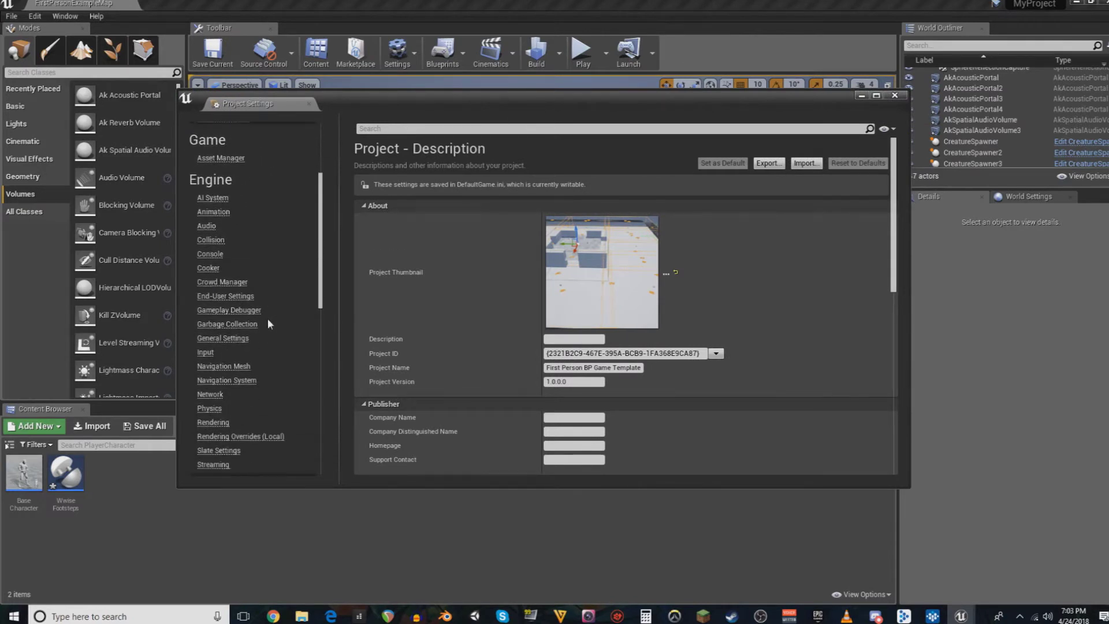
{"action": "scroll", "coordinate": [268, 324], "scroll_direction": "down", "scroll_amount": 3}
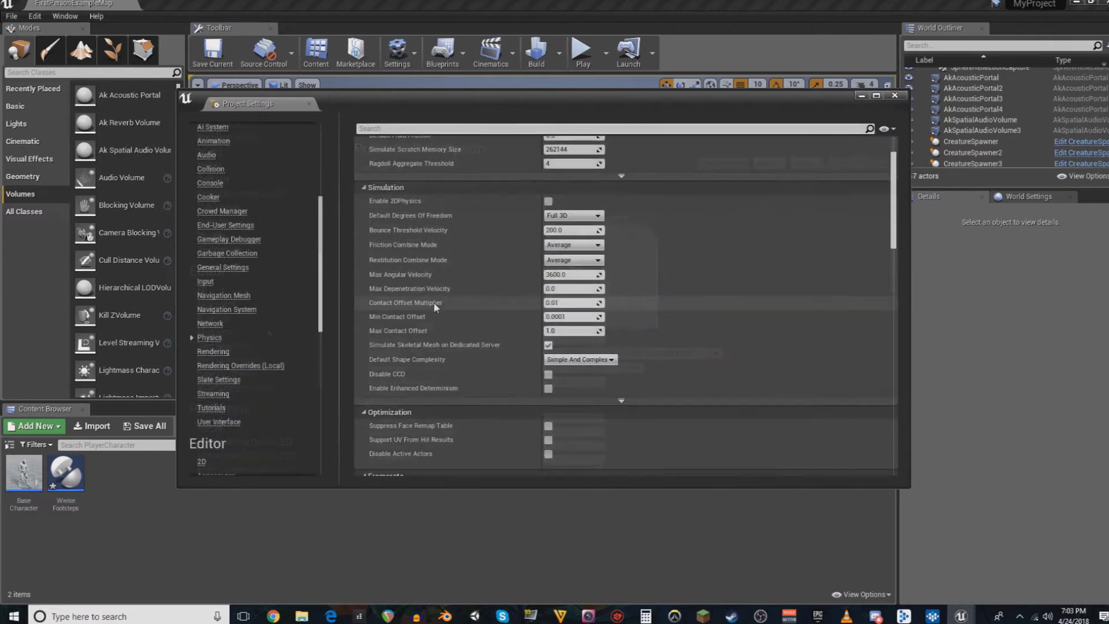
{"action": "scroll", "coordinate": [254, 289], "scroll_direction": "up", "scroll_amount": 8}
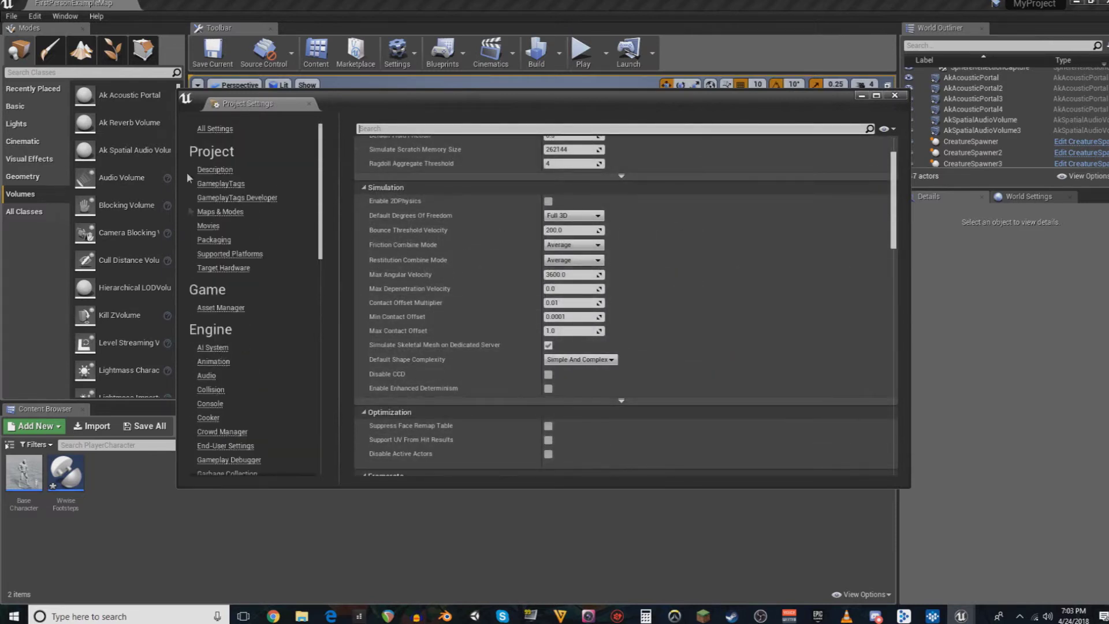
{"action": "scroll", "coordinate": [252, 312], "scroll_direction": "down", "scroll_amount": 8}
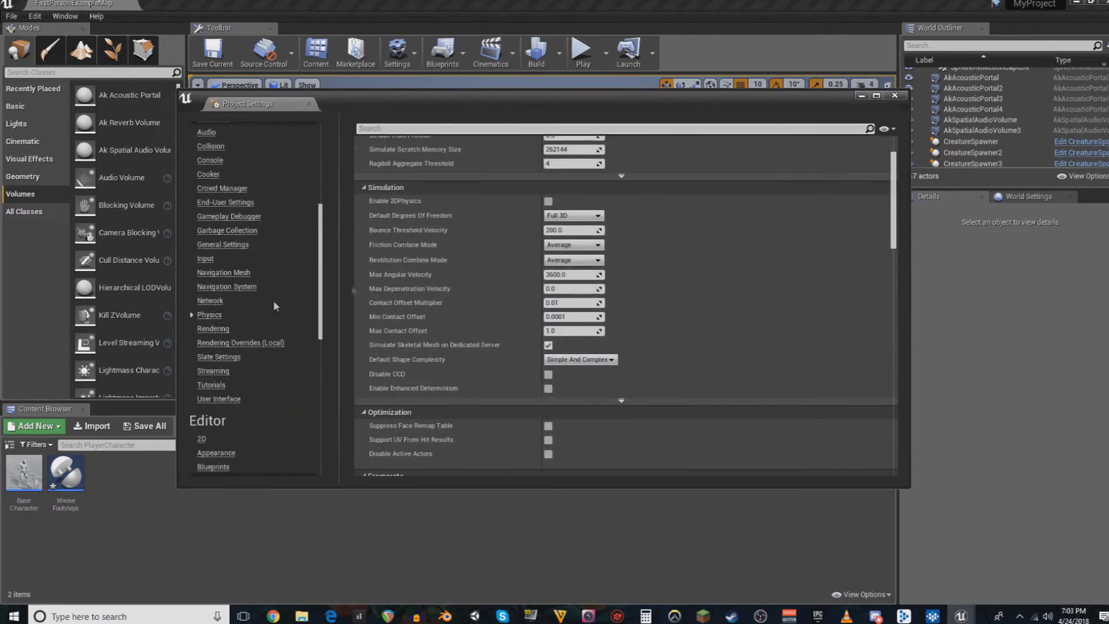
{"action": "scroll", "coordinate": [617, 277], "scroll_direction": "down", "scroll_amount": 8}
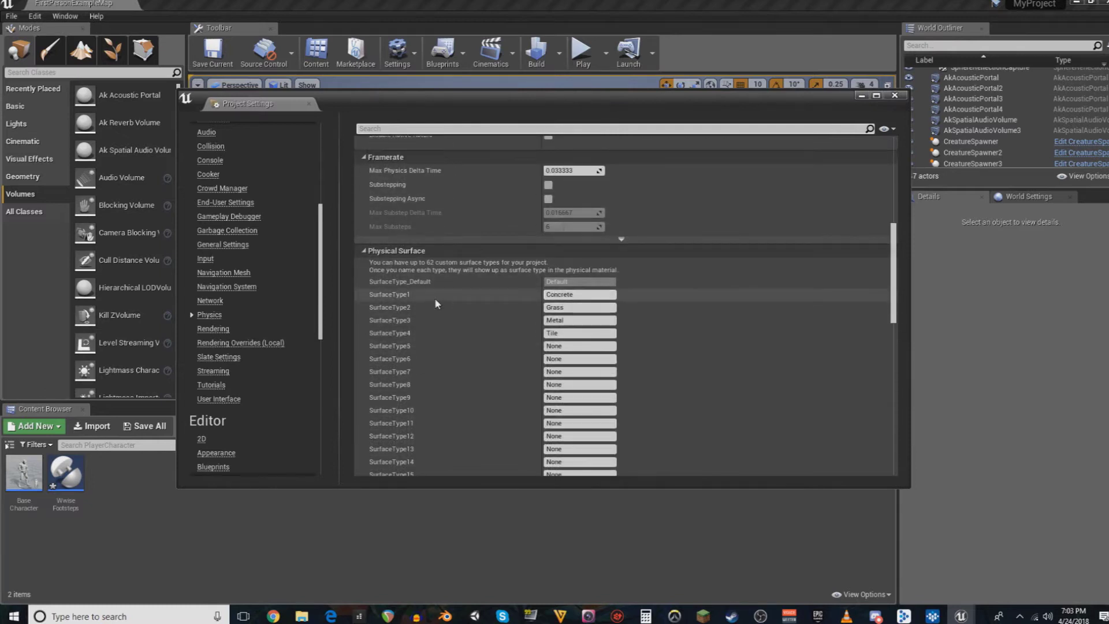
{"action": "scroll", "coordinate": [605, 273], "scroll_direction": "up", "scroll_amount": 3}
{"action": "scroll", "coordinate": [605, 272], "scroll_direction": "down", "scroll_amount": 4}
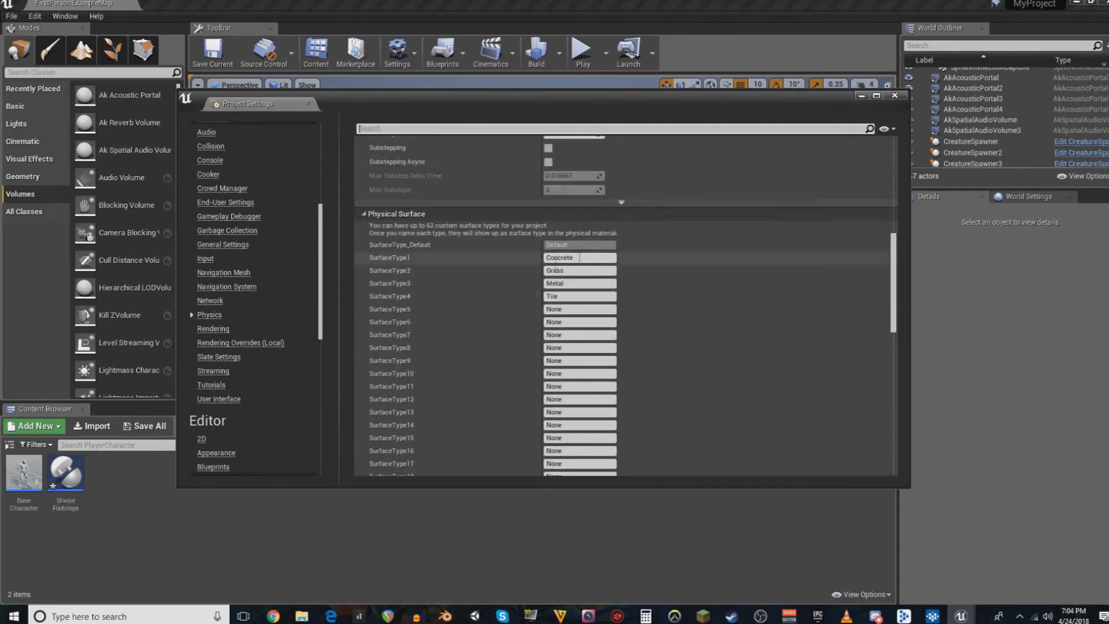
- Review the names assigned to SurfaceType1 through SurfaceType4, and close the Project Settings
{"action": "left_click", "coordinate": [581, 271]}
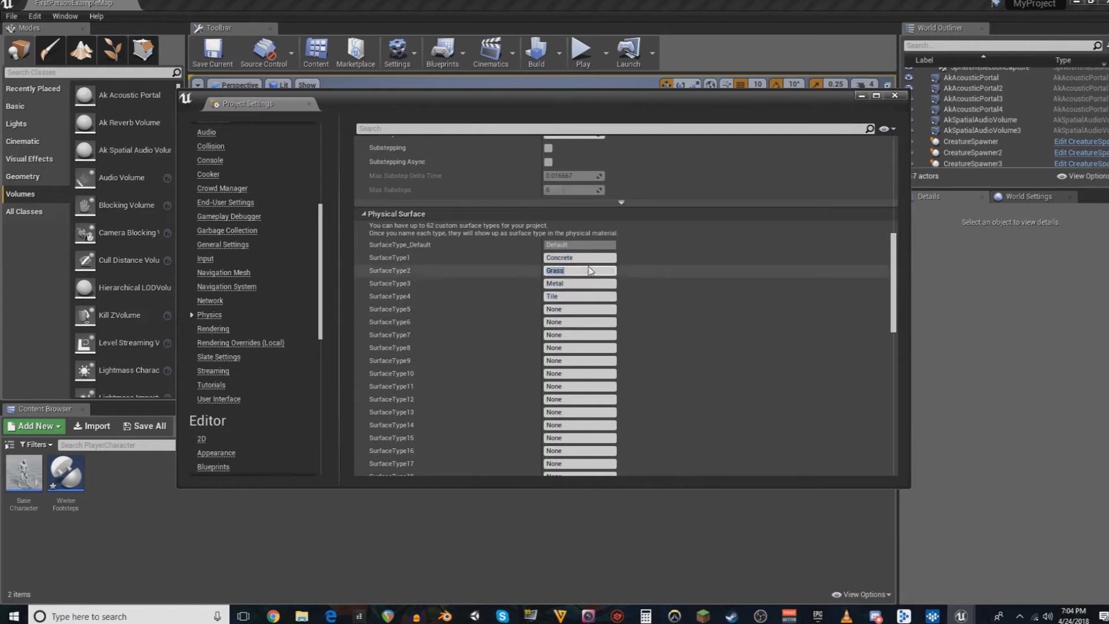
{"action": "left_click", "coordinate": [585, 283]}
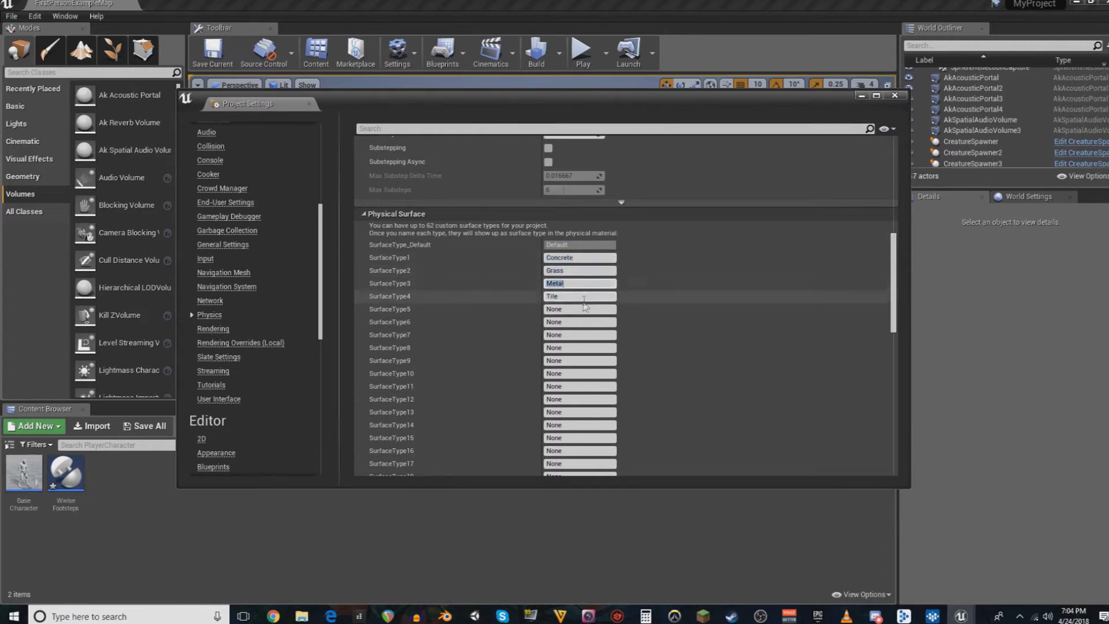
{"action": "left_click", "coordinate": [585, 296]}
{"action": "left_click", "coordinate": [584, 283]}
{"action": "left_click", "coordinate": [585, 271]}
{"action": "left_click", "coordinate": [585, 257]}
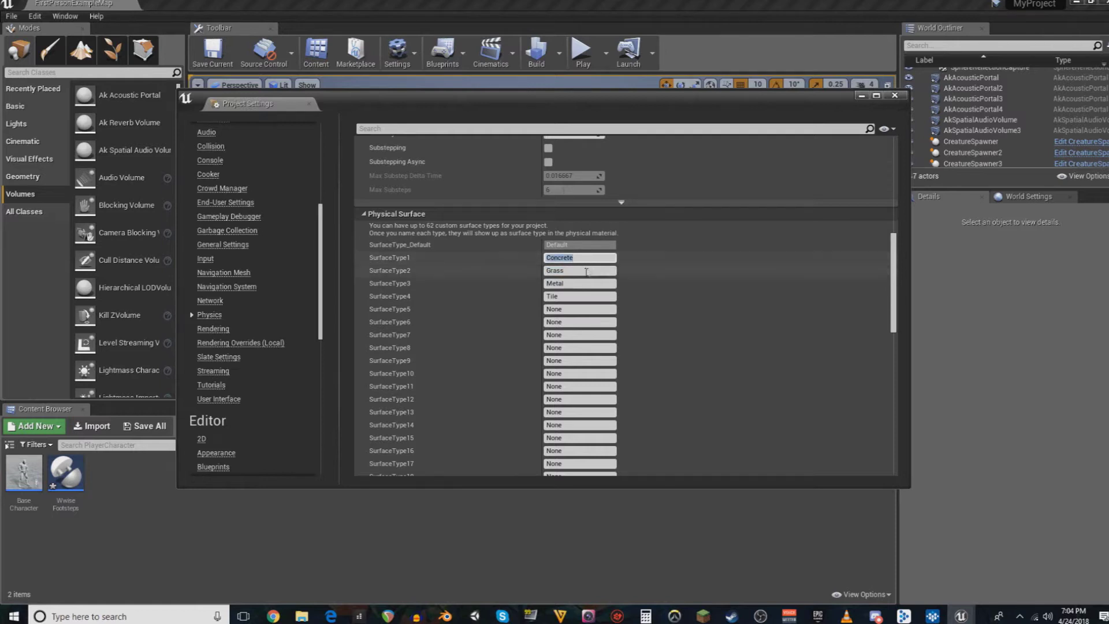
{"action": "left_click", "coordinate": [585, 271]}
{"action": "left_click", "coordinate": [585, 283]}
{"action": "left_click", "coordinate": [587, 297]}
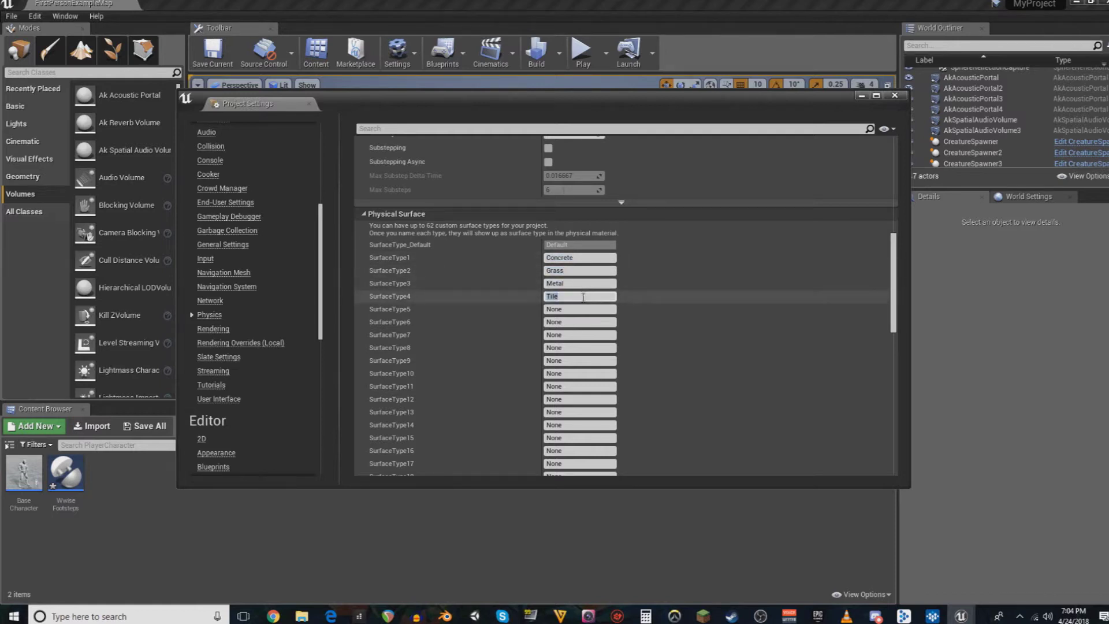
{"action": "left_click", "coordinate": [585, 270]}
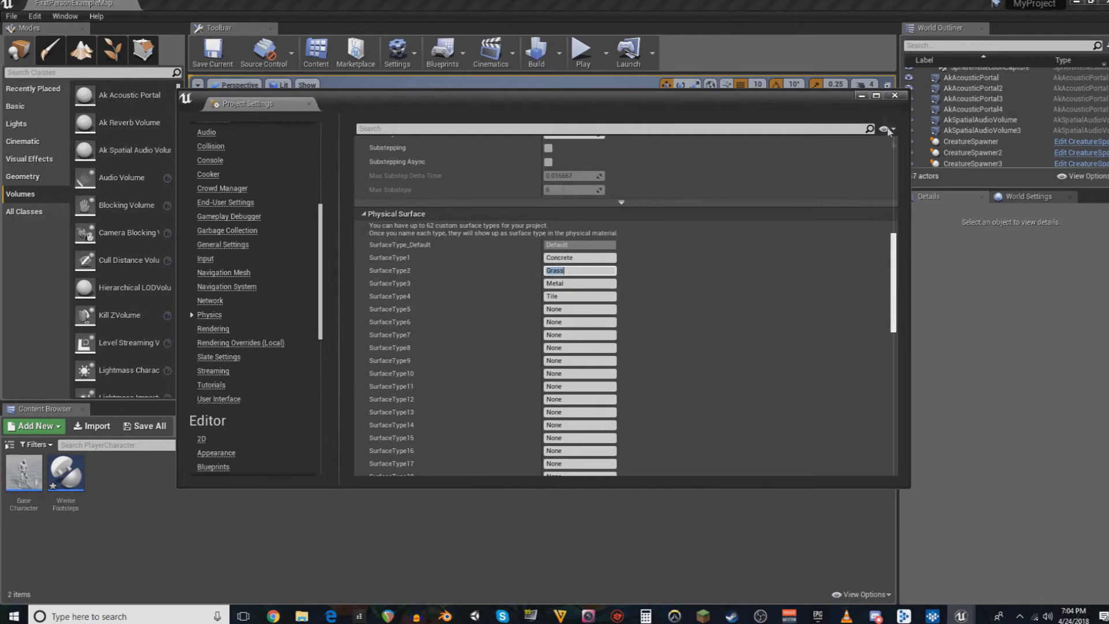
{"action": "left_click", "coordinate": [895, 95]}
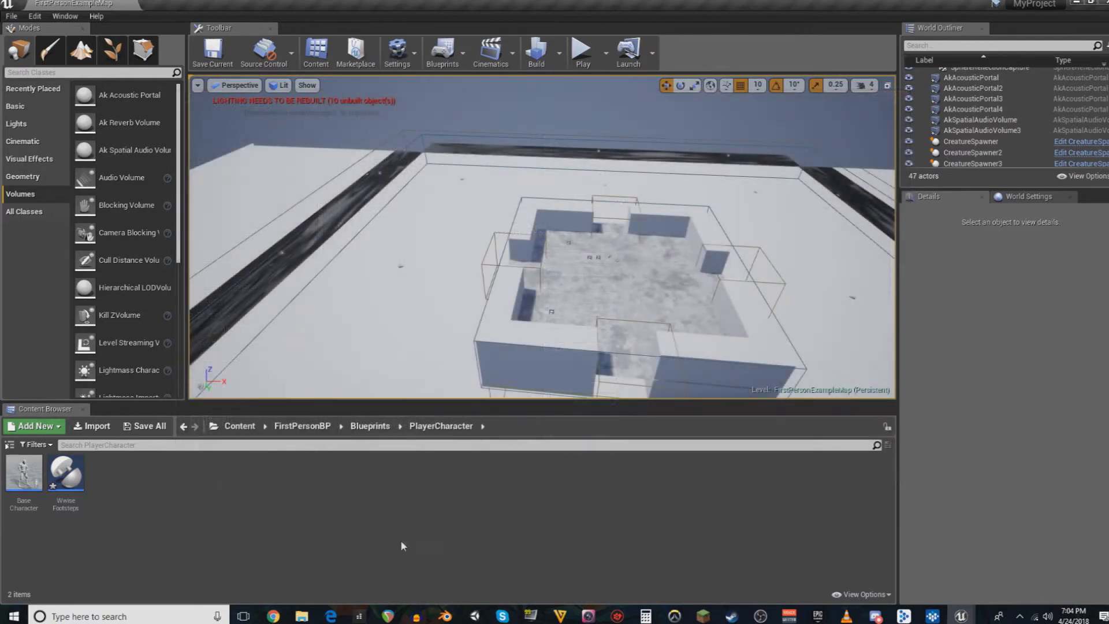
- Open the SurfaceMaterials folder inside the Maps folder of FirstPersonBP
{"action": "left_click", "coordinate": [306, 432]}
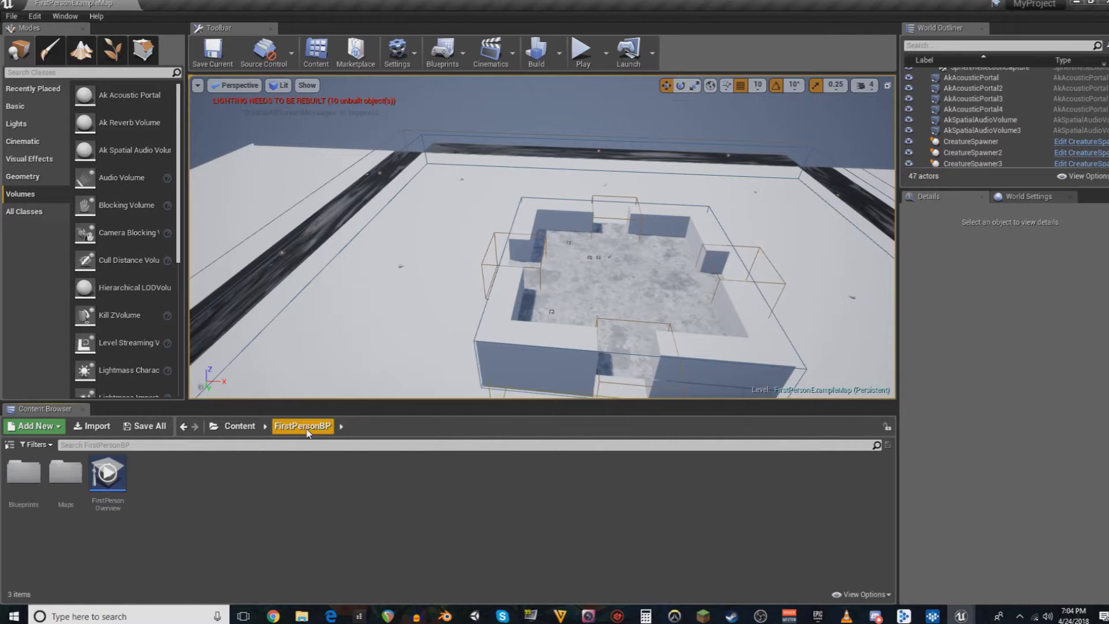
{"action": "double_click", "coordinate": [65, 473]}
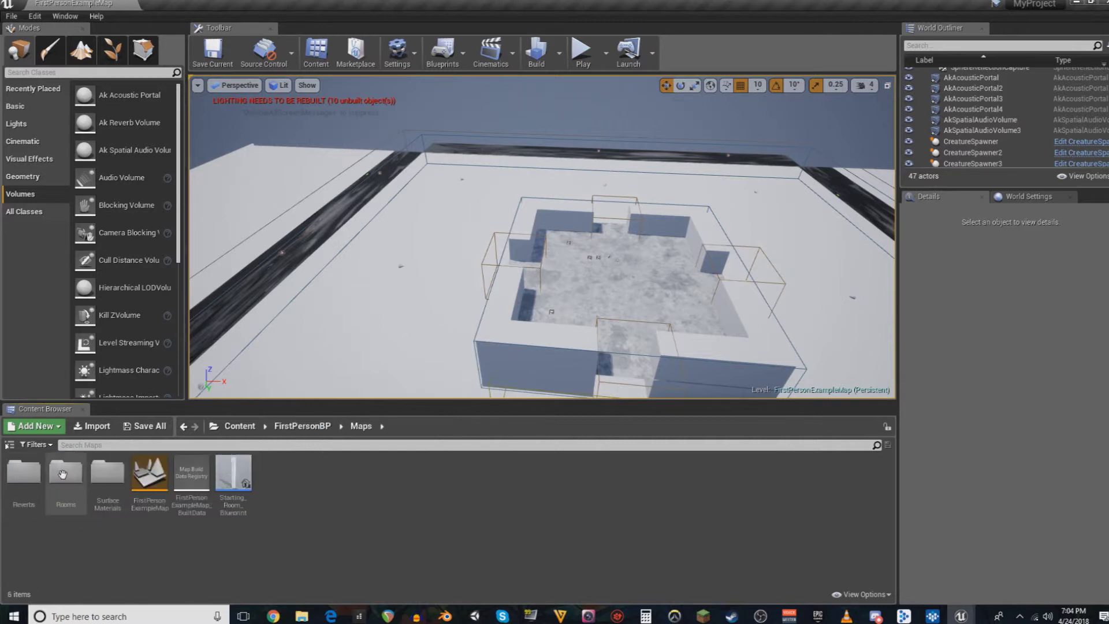
{"action": "double_click", "coordinate": [108, 473]}
- Look up the option for creating a Physical Material in the SurfaceMaterials folder, without creating an asset
{"action": "right_click", "coordinate": [252, 503]}
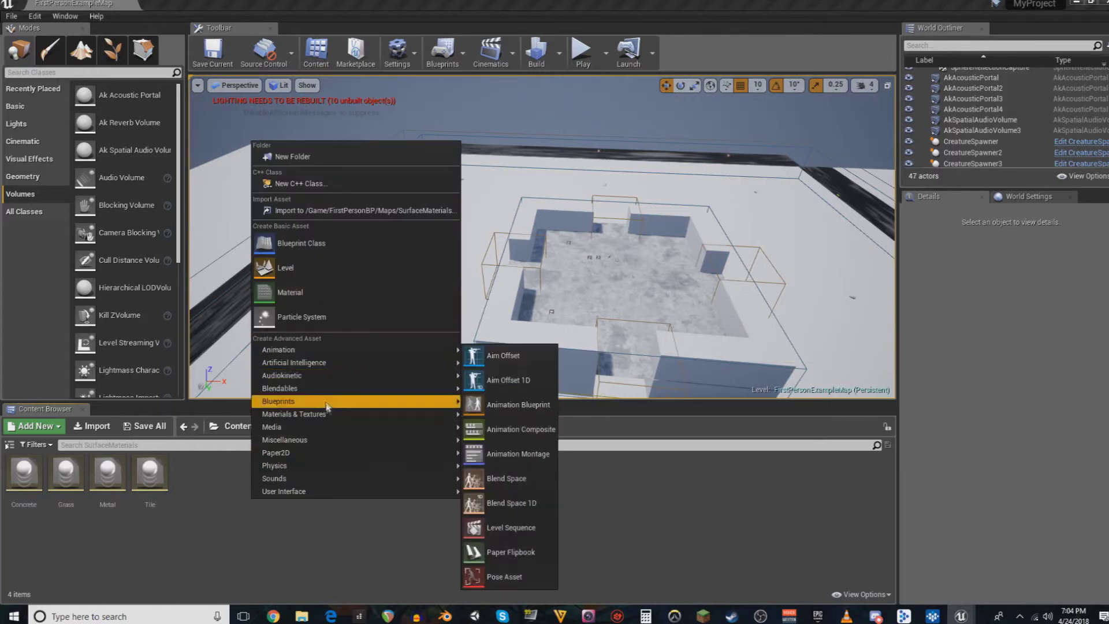
{"action": "mouse_move", "coordinate": [324, 467]}
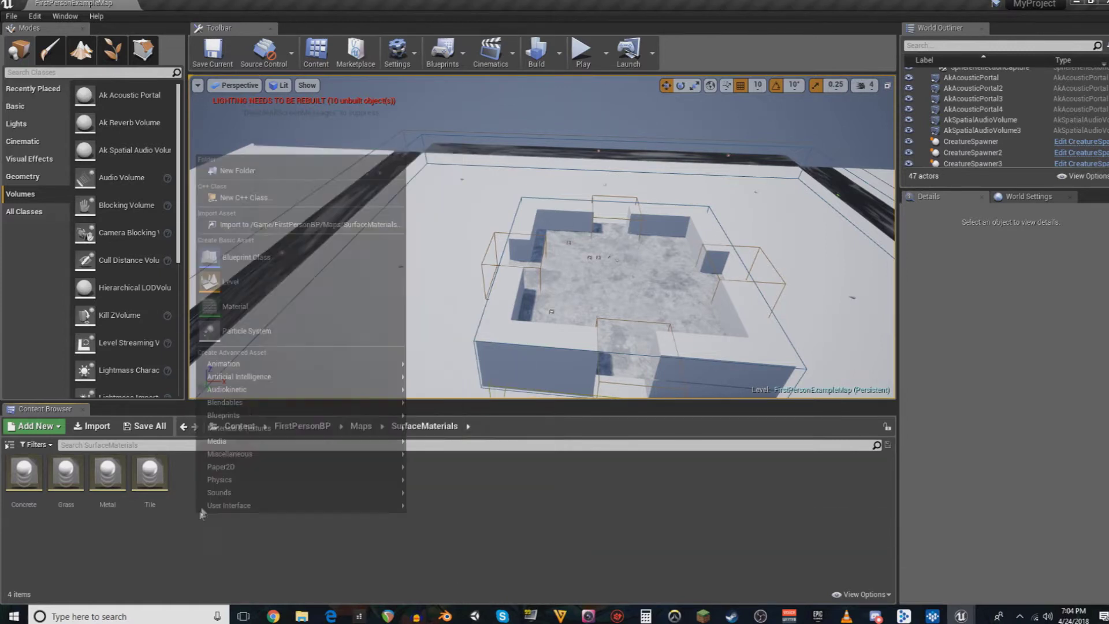
{"action": "mouse_move", "coordinate": [376, 479]}
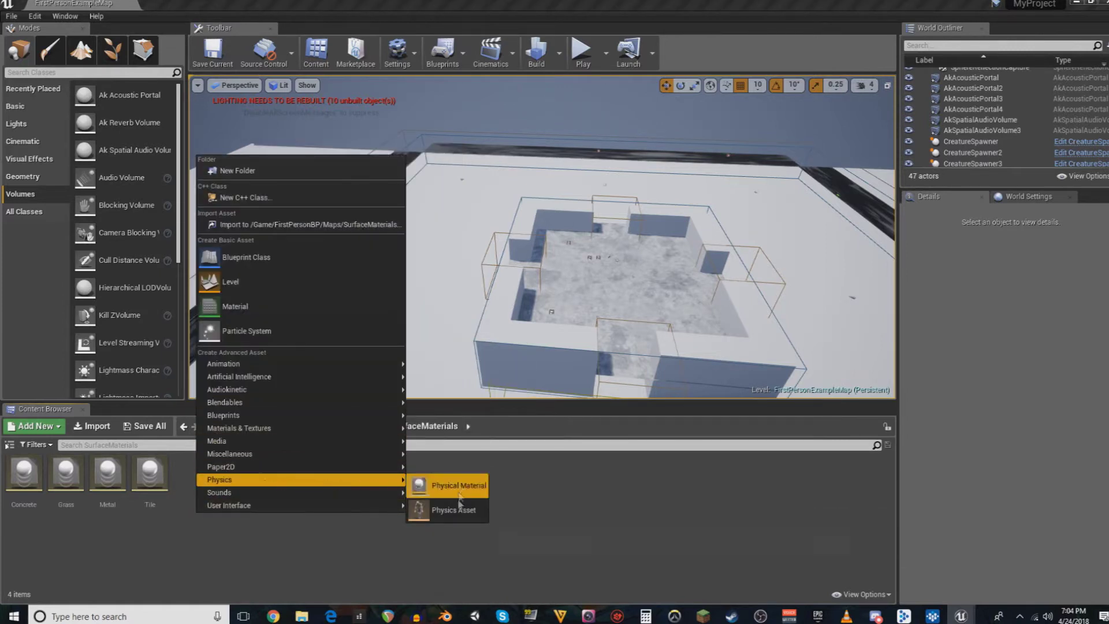
{"action": "left_click", "coordinate": [607, 488]}
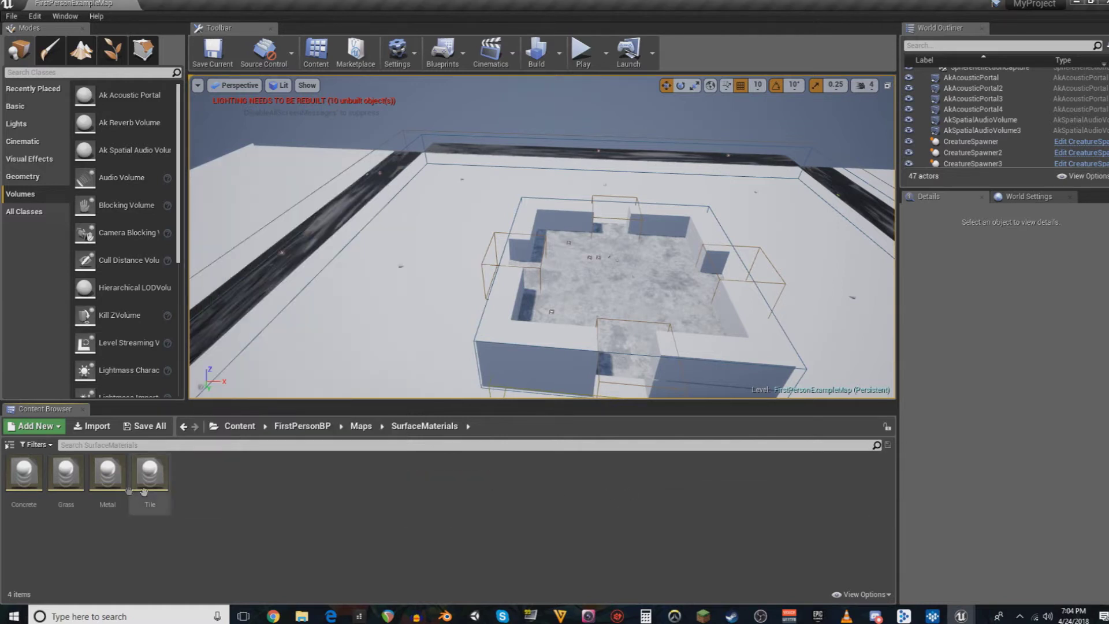
- Open the Concrete physical material to inspect its properties, including the surface type
{"action": "left_click", "coordinate": [26, 473]}
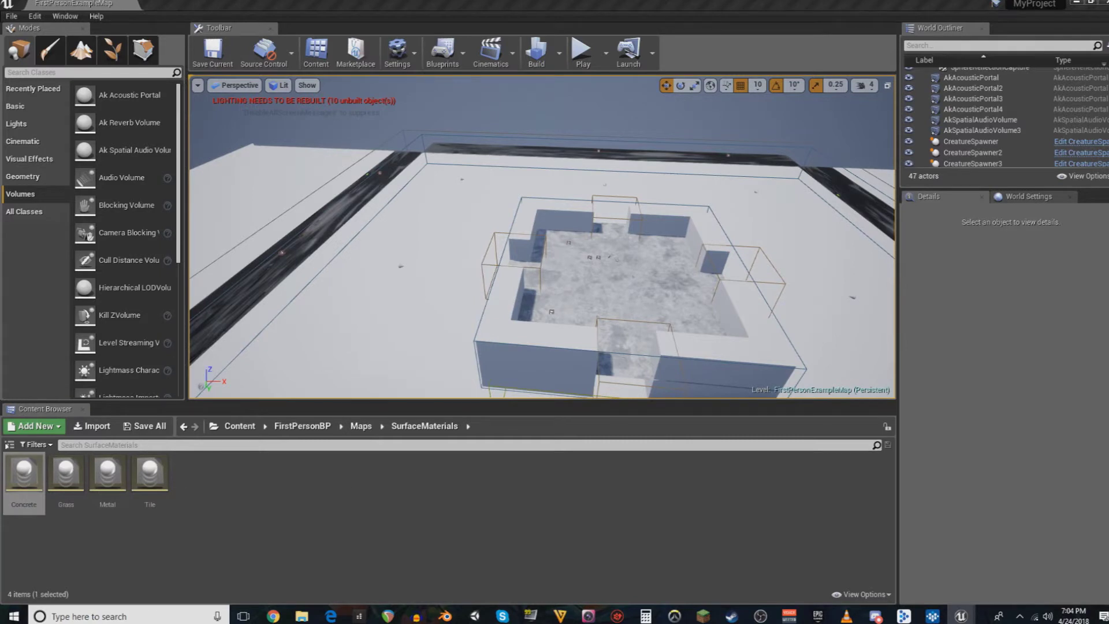
{"action": "left_click_drag", "start_coordinate": [1108, 95], "coordinate": [783, 80]}
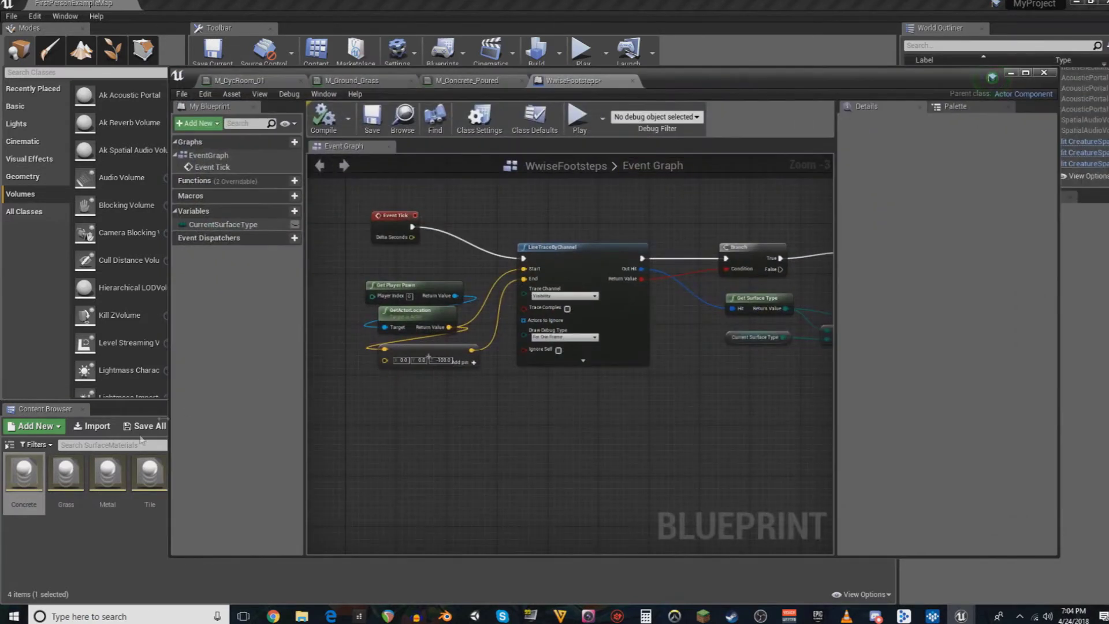
{"action": "double_click", "coordinate": [25, 472]}
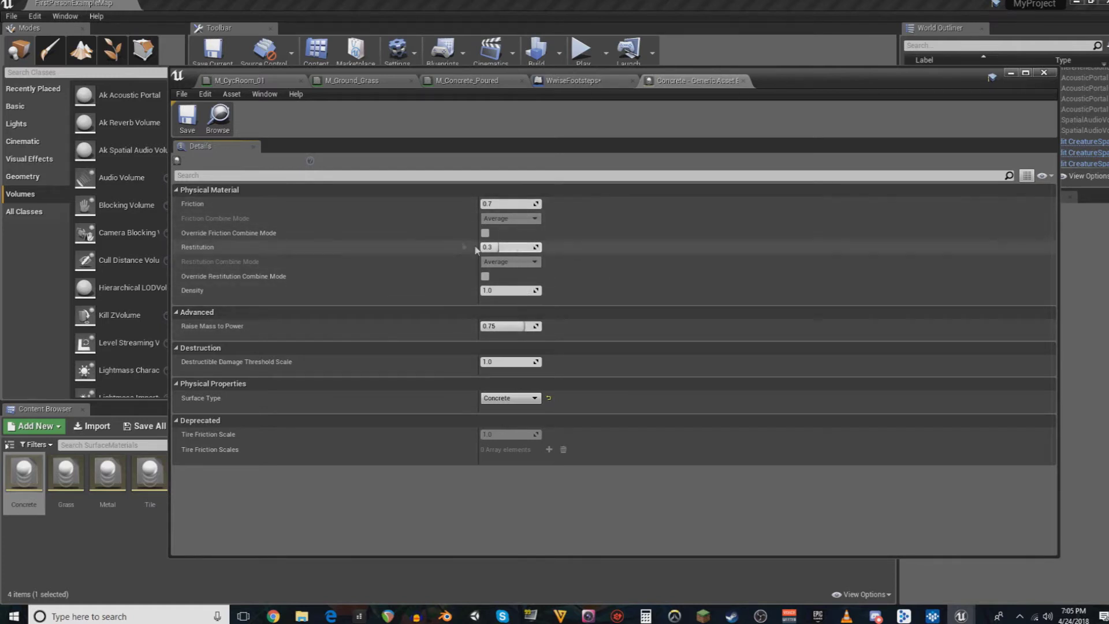
- Look through the Surface Type options of the Concrete physical material, keep Concrete assigned, and close the asset
{"action": "left_click_drag", "start_coordinate": [784, 84], "coordinate": [752, 46]}
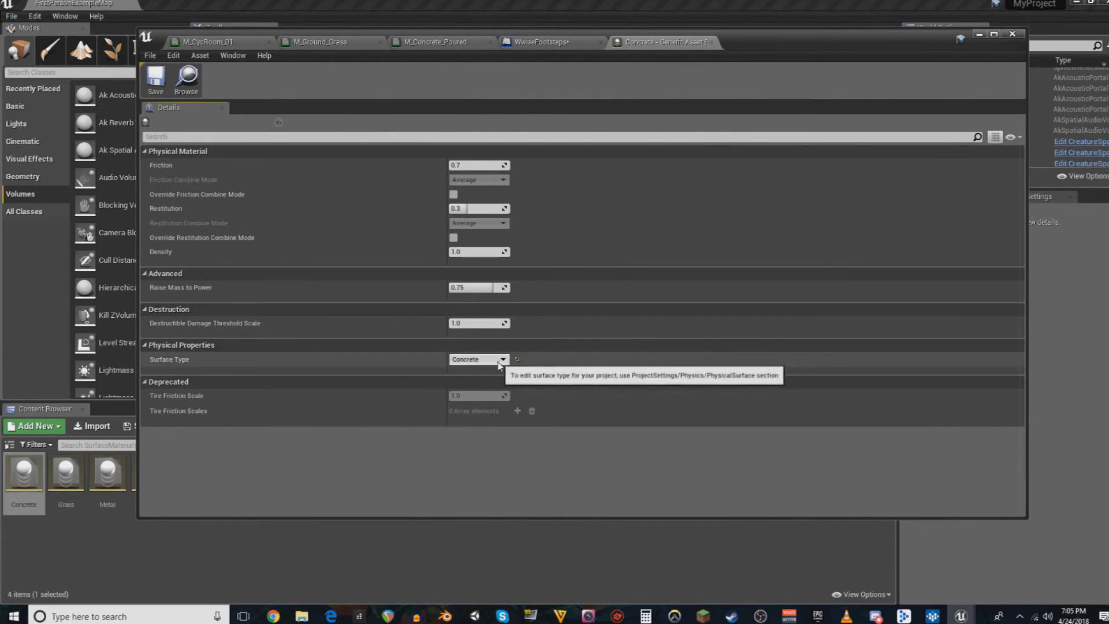
{"action": "left_click", "coordinate": [470, 360]}
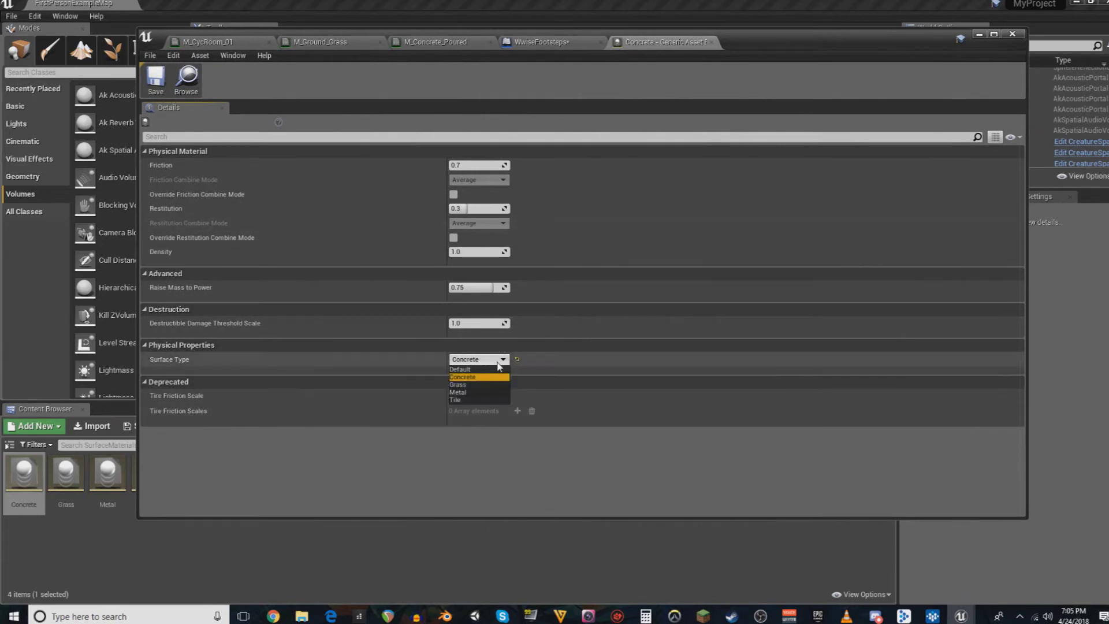
{"action": "left_click", "coordinate": [462, 370]}
{"action": "left_click", "coordinate": [507, 359]}
{"action": "left_click", "coordinate": [497, 360]}
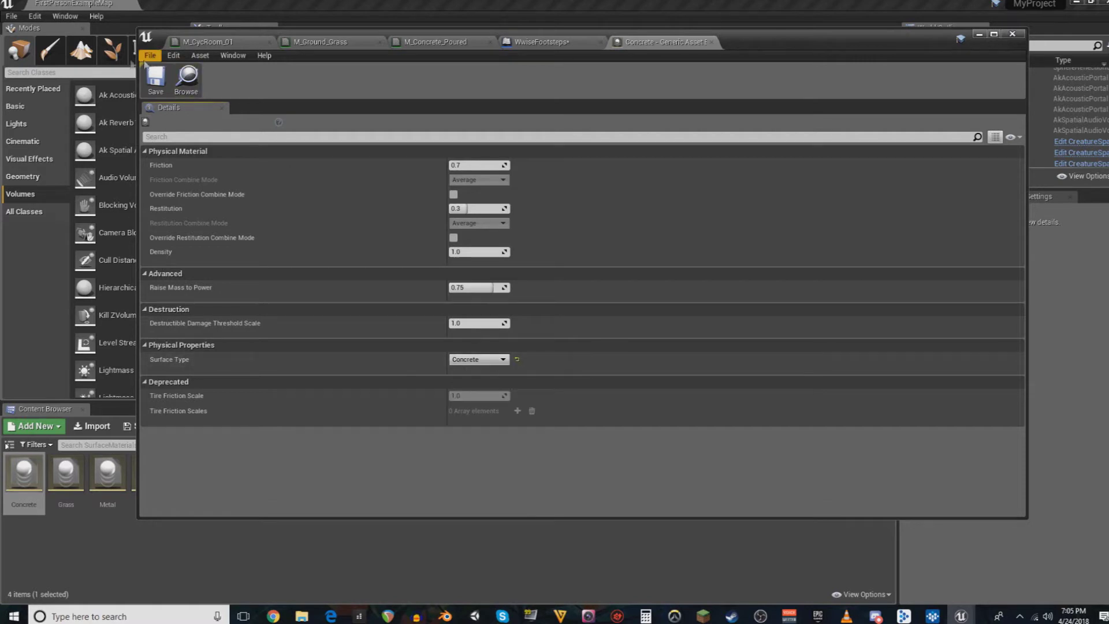
{"action": "left_click", "coordinate": [498, 362]}
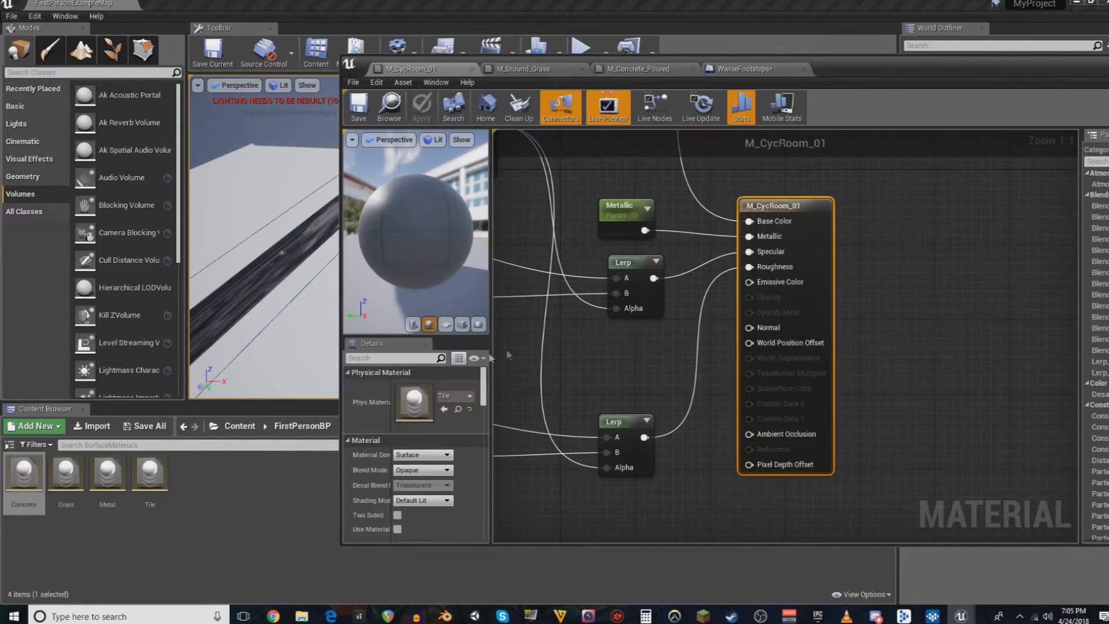
- Open the RoomOne blueprint from the GeneratedRooms folder inside Maps > Rooms, moving the editor window clear of the folder contents
{"action": "scroll", "coordinate": [564, 395], "scroll_direction": "down", "scroll_amount": 1}
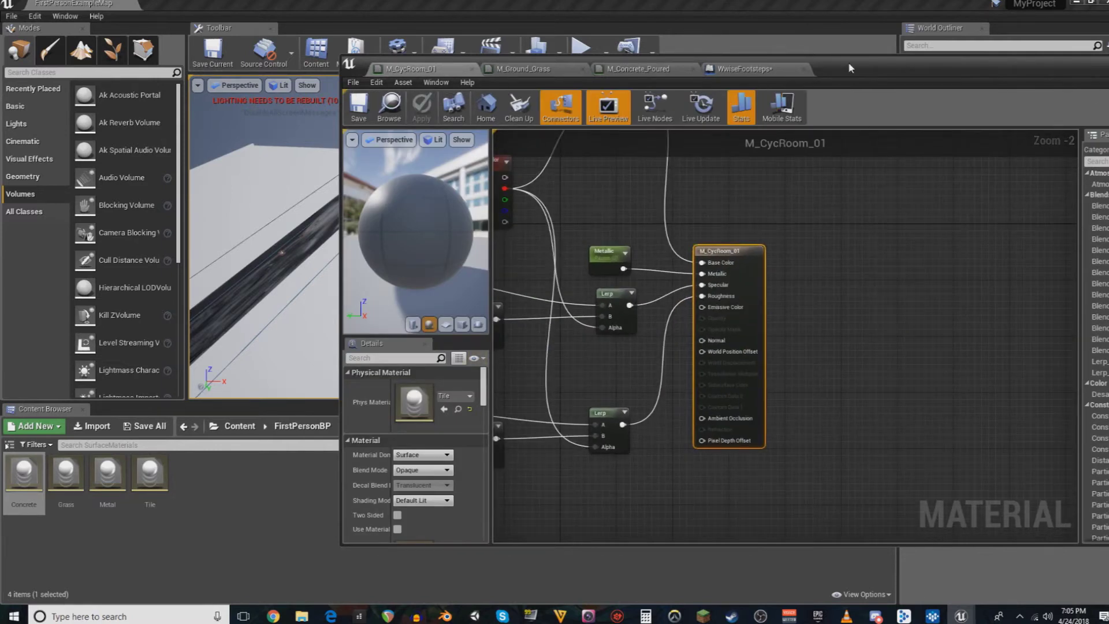
{"action": "left_click_drag", "start_coordinate": [850, 68], "coordinate": [1108, 64]}
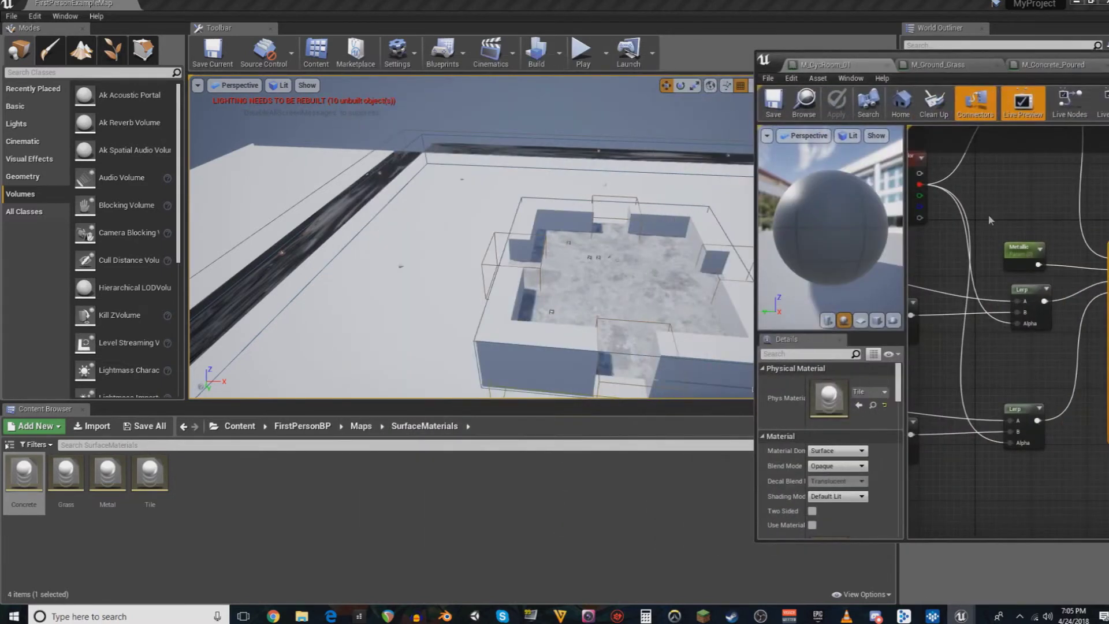
{"action": "left_click", "coordinate": [361, 426]}
{"action": "double_click", "coordinate": [67, 484]}
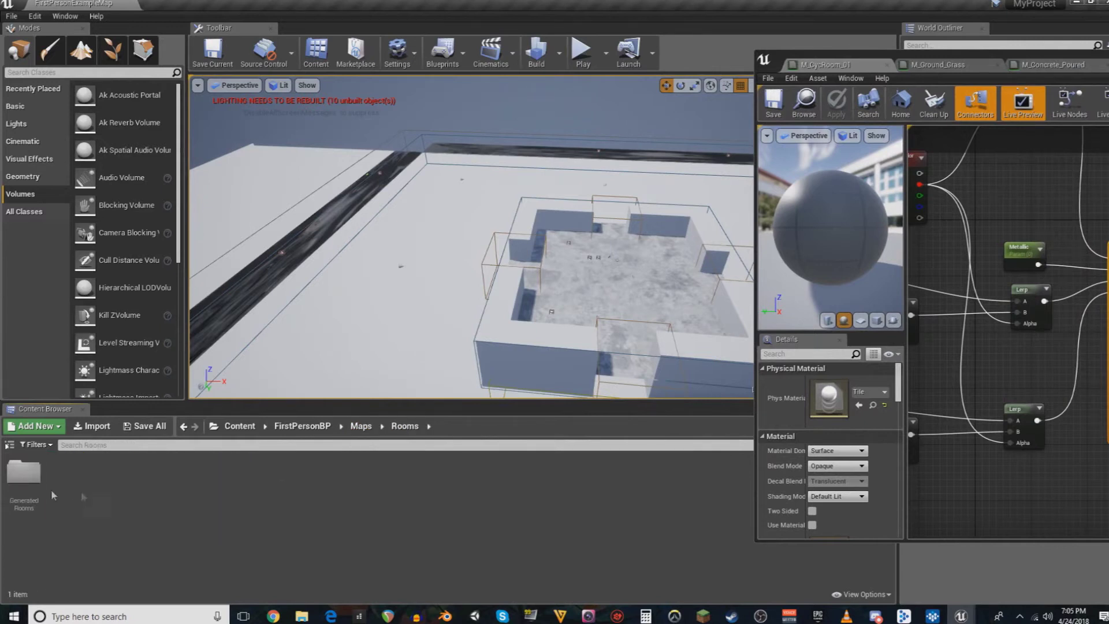
{"action": "double_click", "coordinate": [23, 471]}
{"action": "double_click", "coordinate": [65, 474]}
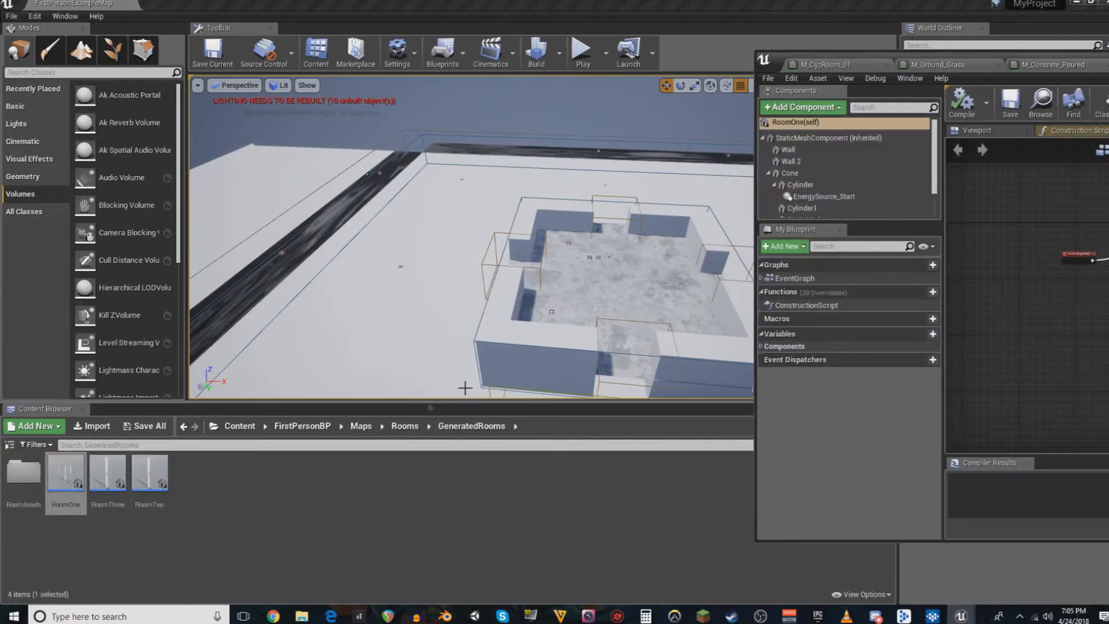
{"action": "left_click_drag", "start_coordinate": [1031, 57], "coordinate": [419, 43]}
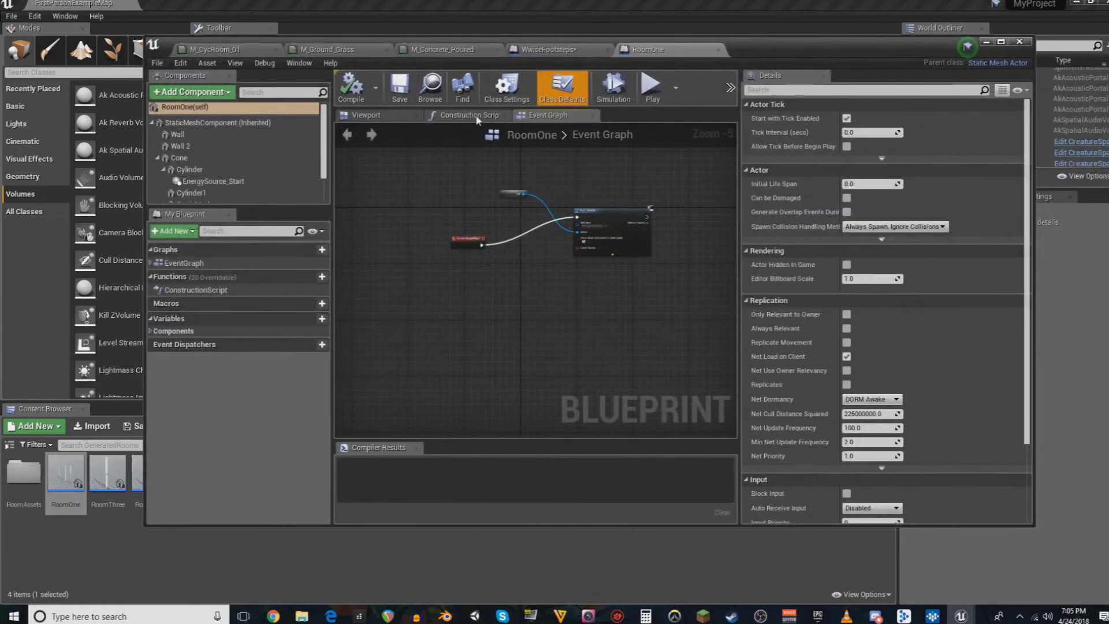
- Select the floor plane in RoomOne's 3D view and open its M_CycRoom_01 material
{"action": "left_click", "coordinate": [367, 115]}
{"action": "left_click", "coordinate": [549, 335]}
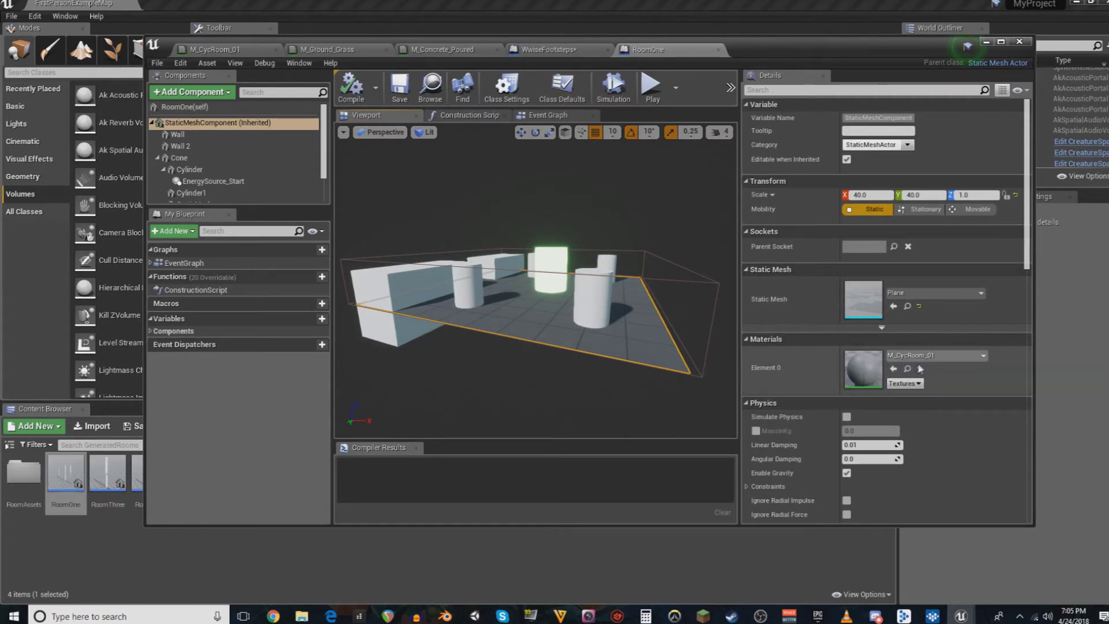
{"action": "double_click", "coordinate": [857, 370]}
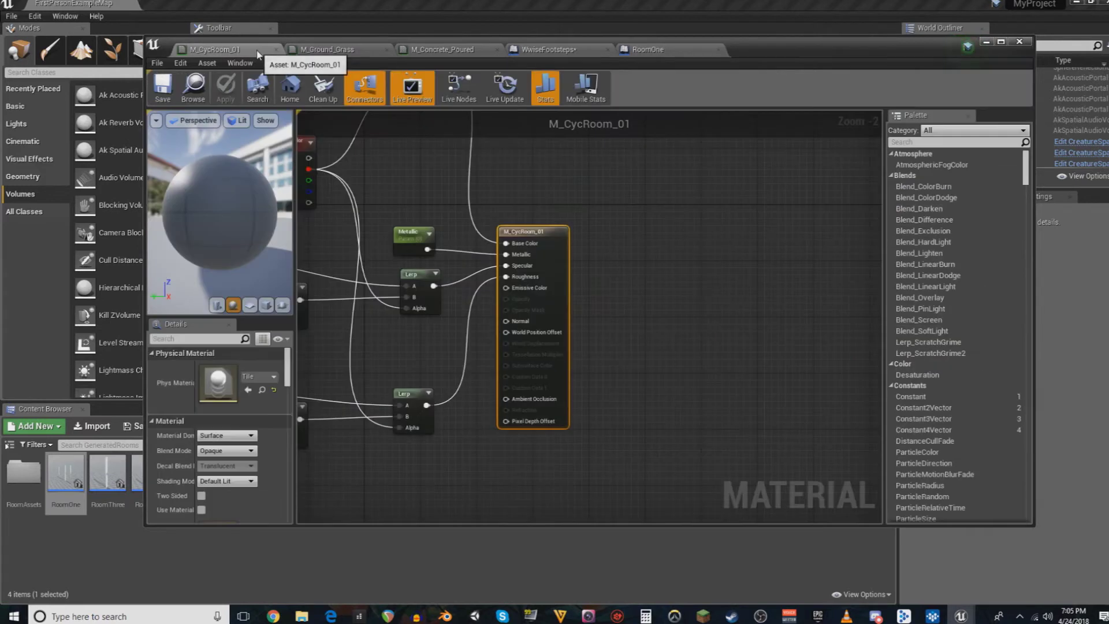
- Examine the M_CycRoom_01 node graph and the physical materials available for its Phys Material property, keeping Tile assigned
{"action": "scroll", "coordinate": [581, 293], "scroll_direction": "down", "scroll_amount": 2}
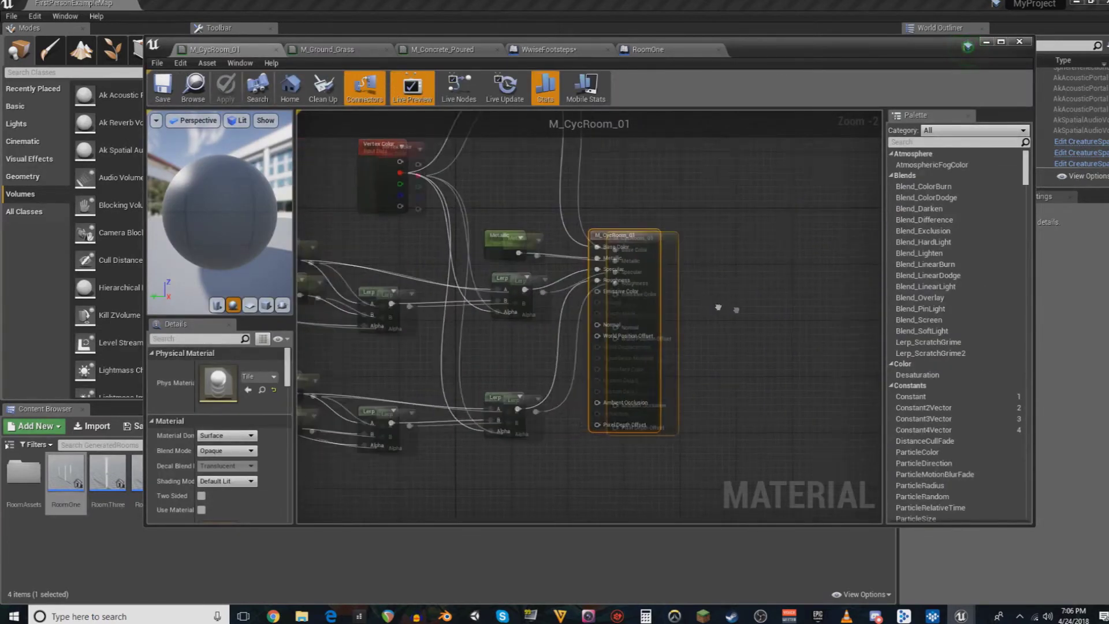
{"action": "right_click_drag", "start_coordinate": [342, 209], "coordinate": [545, 293]}
{"action": "scroll", "coordinate": [525, 313], "scroll_direction": "down", "scroll_amount": 2}
{"action": "scroll", "coordinate": [526, 315], "scroll_direction": "up", "scroll_amount": 2}
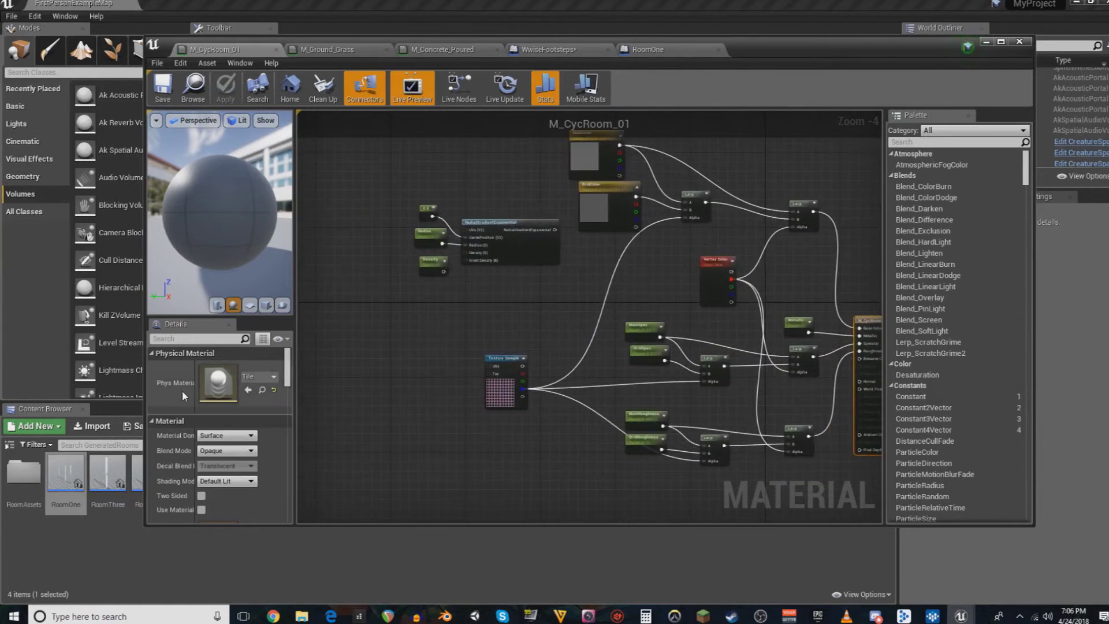
{"action": "left_click", "coordinate": [254, 379]}
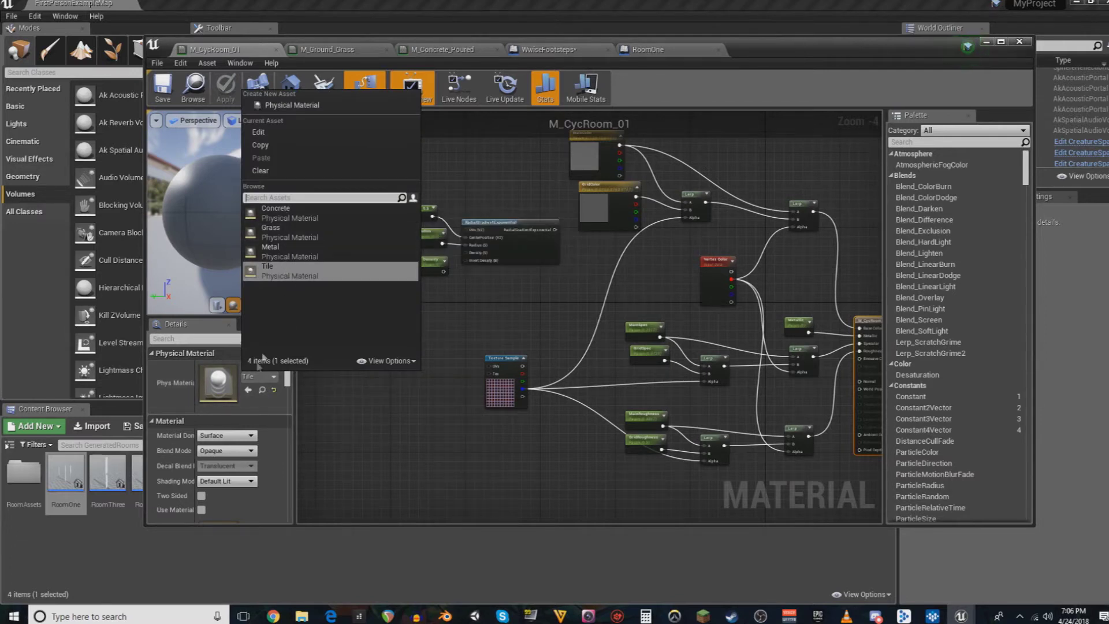
{"action": "left_click", "coordinate": [257, 377]}
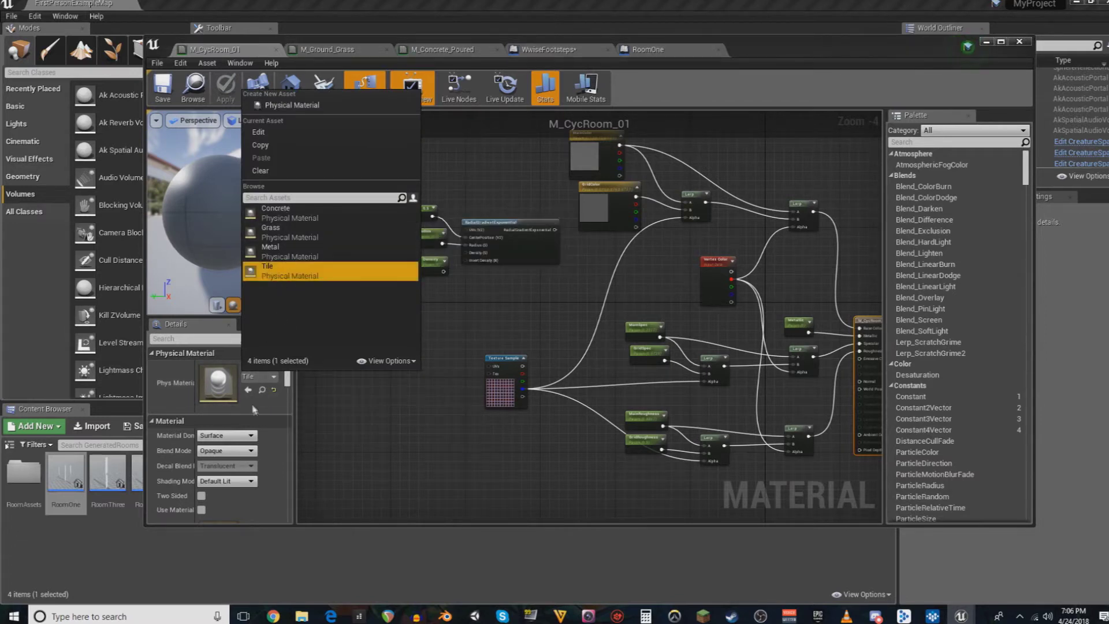
{"action": "left_click", "coordinate": [265, 393]}
{"action": "left_click", "coordinate": [332, 157]}
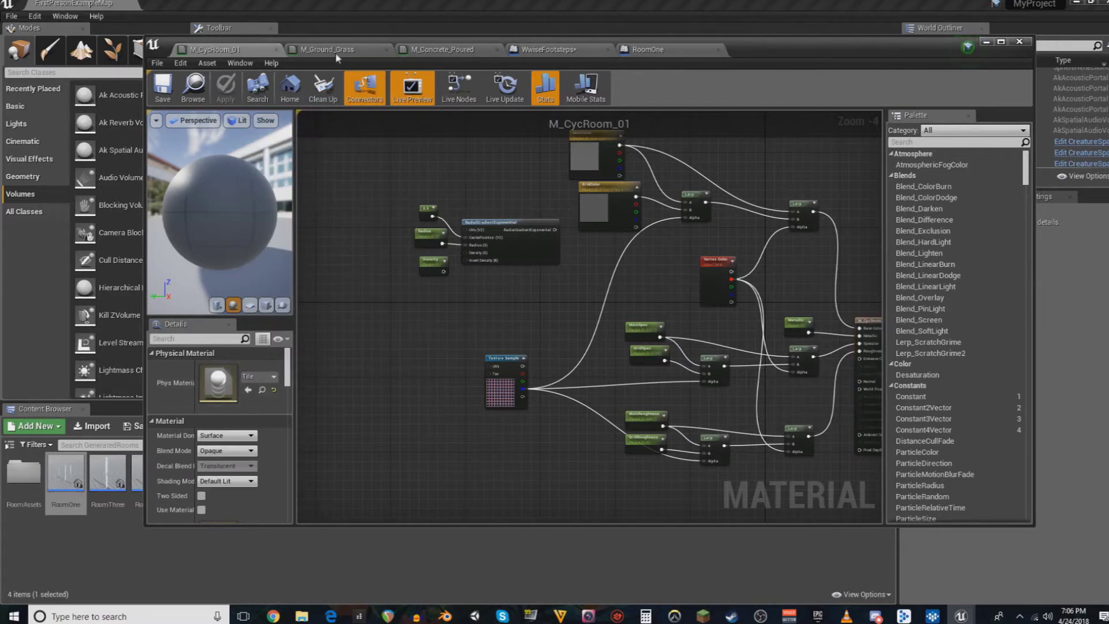
- Review the Phys Material assignments of M_Ground_Grass and M_Concrete_Poured, and look over the concrete material's node graph
{"action": "left_click", "coordinate": [336, 51]}
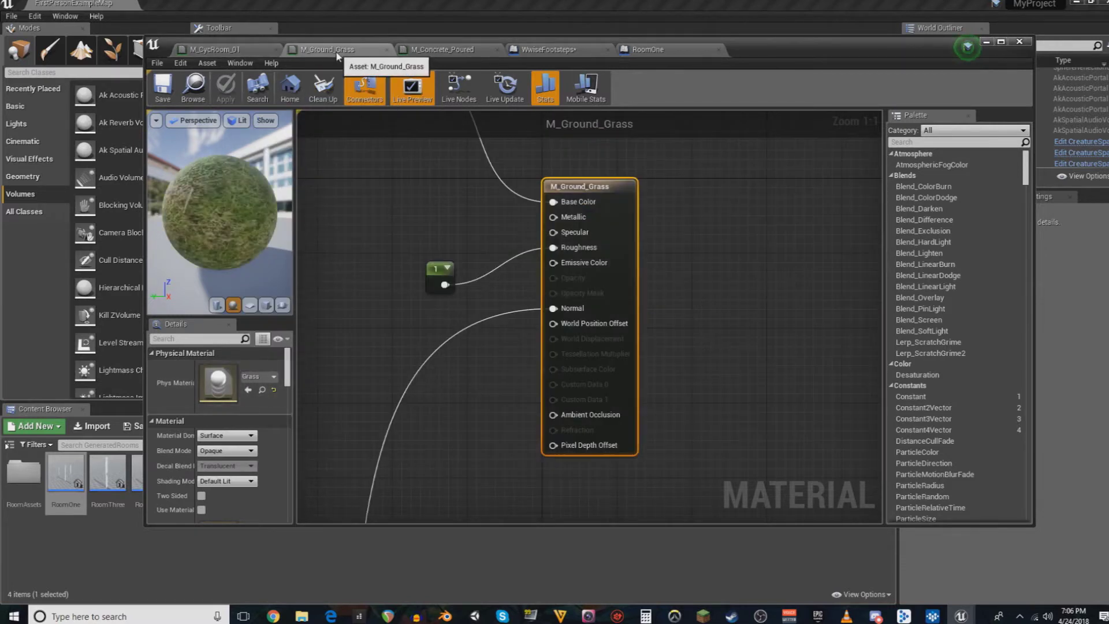
{"action": "left_click", "coordinate": [440, 51]}
{"action": "right_click_drag", "start_coordinate": [623, 259], "coordinate": [574, 206]}
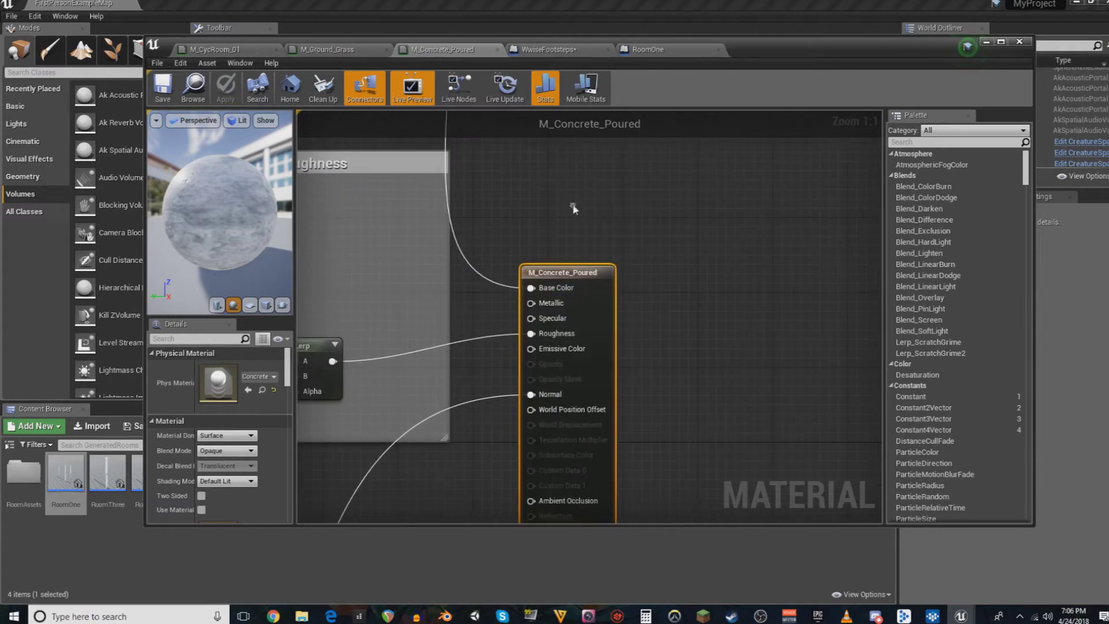
{"action": "scroll", "coordinate": [748, 347], "scroll_direction": "down", "scroll_amount": 3}
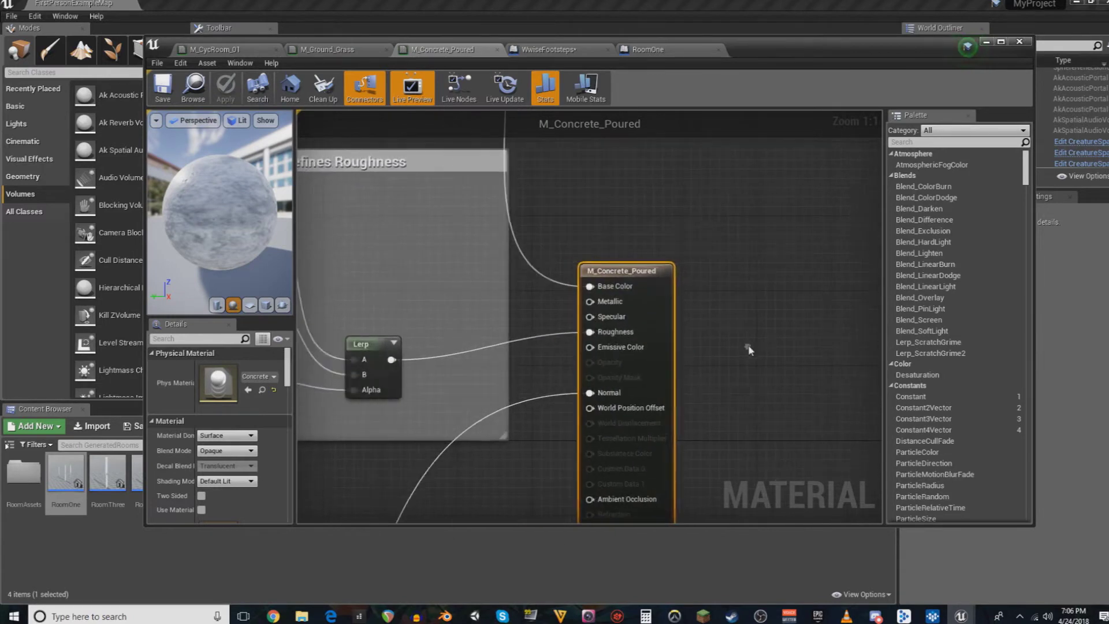
{"action": "right_click_drag", "start_coordinate": [714, 367], "coordinate": [740, 368]}
{"action": "scroll", "coordinate": [734, 367], "scroll_direction": "down", "scroll_amount": 2}
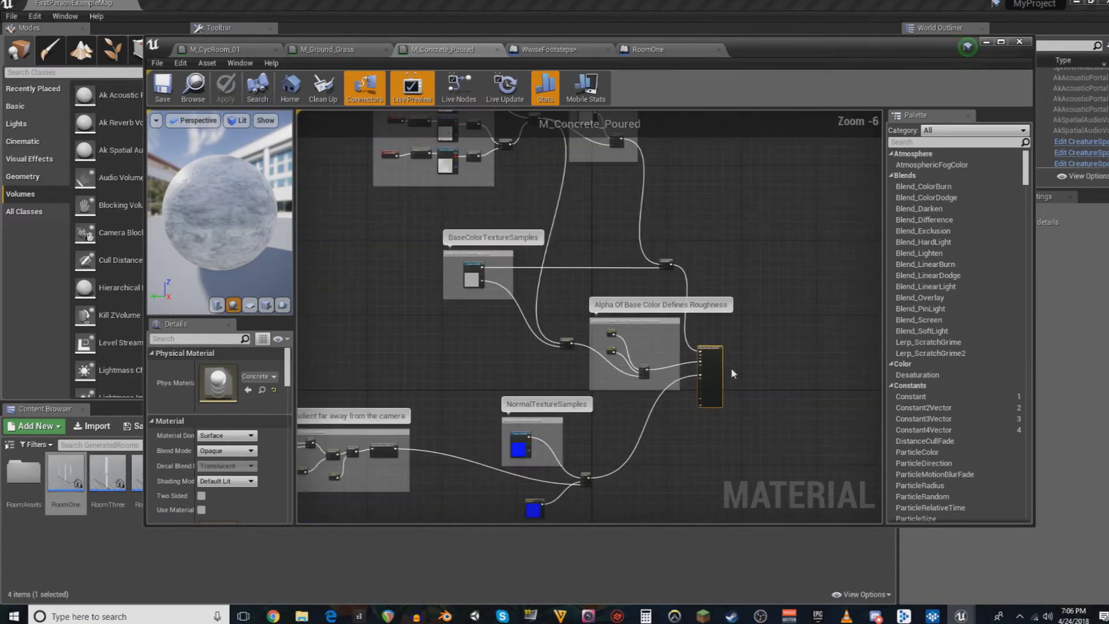
{"action": "scroll", "coordinate": [754, 375], "scroll_direction": "up", "scroll_amount": 2}
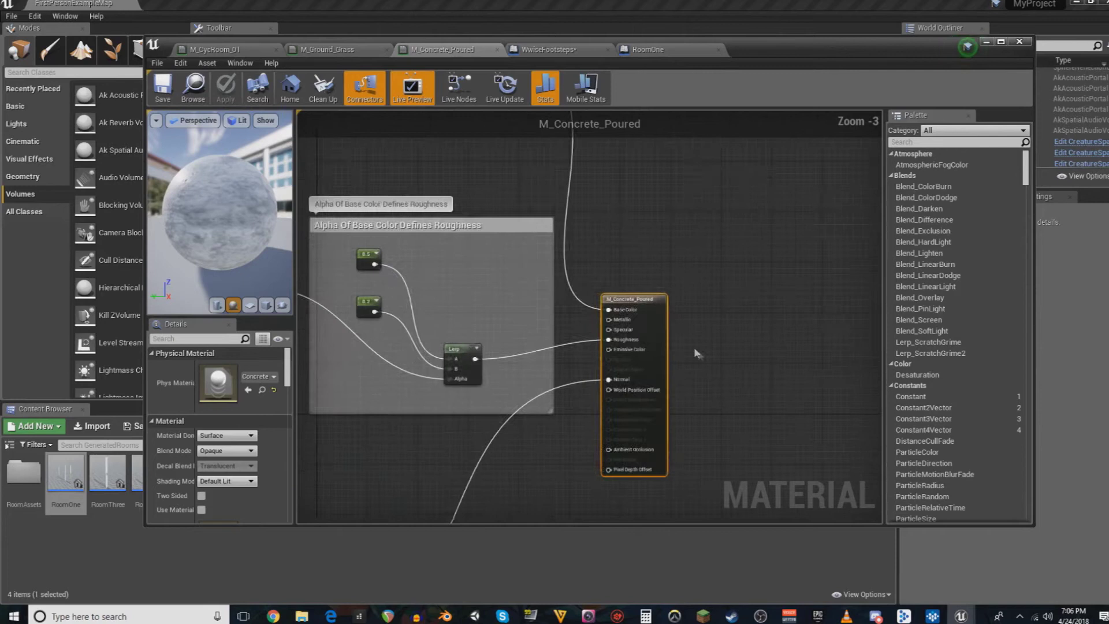
- Examine the start of the WwiseFootsteps event graph, from Event Tick and the player location nodes to LineTraceByChannel
{"action": "left_click", "coordinate": [541, 55]}
{"action": "right_click_drag", "start_coordinate": [522, 357], "coordinate": [525, 423]}
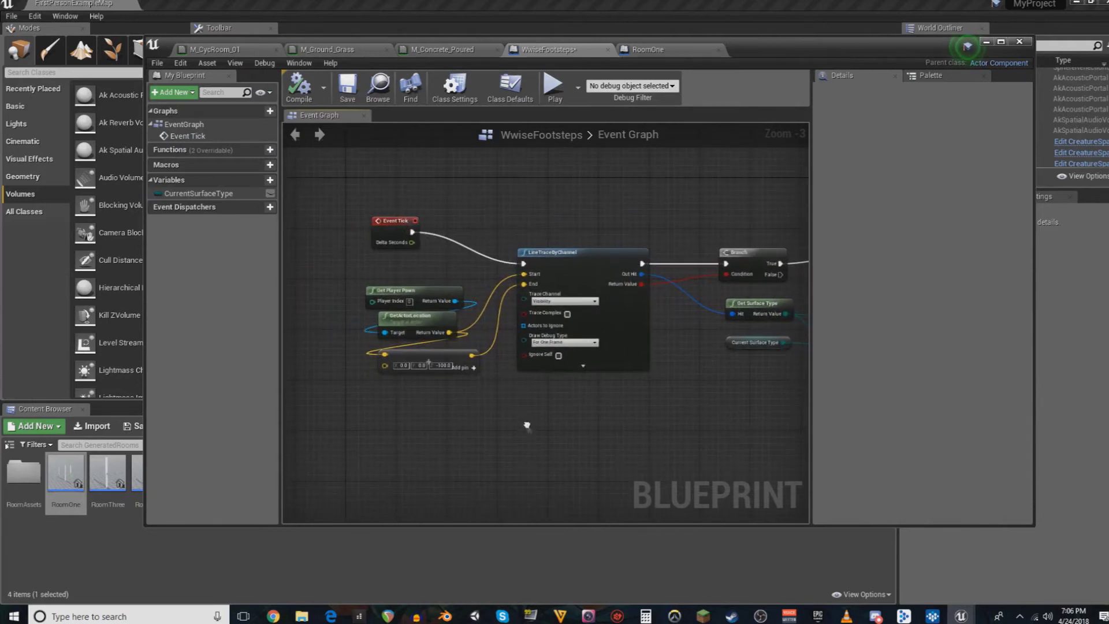
{"action": "scroll", "coordinate": [495, 414], "scroll_direction": "up", "scroll_amount": 1}
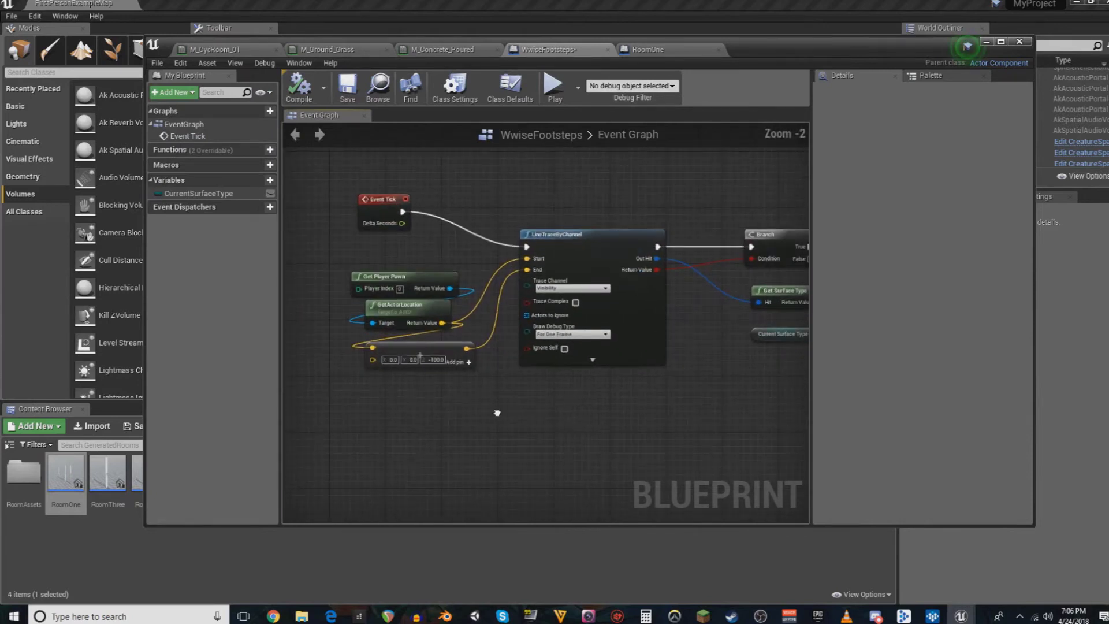
{"action": "left_click", "coordinate": [380, 209]}
{"action": "right_click_drag", "start_coordinate": [535, 399], "coordinate": [514, 398]}
{"action": "left_click_drag", "start_coordinate": [401, 285], "coordinate": [391, 301]}
{"action": "left_click_drag", "start_coordinate": [402, 347], "coordinate": [401, 340]}
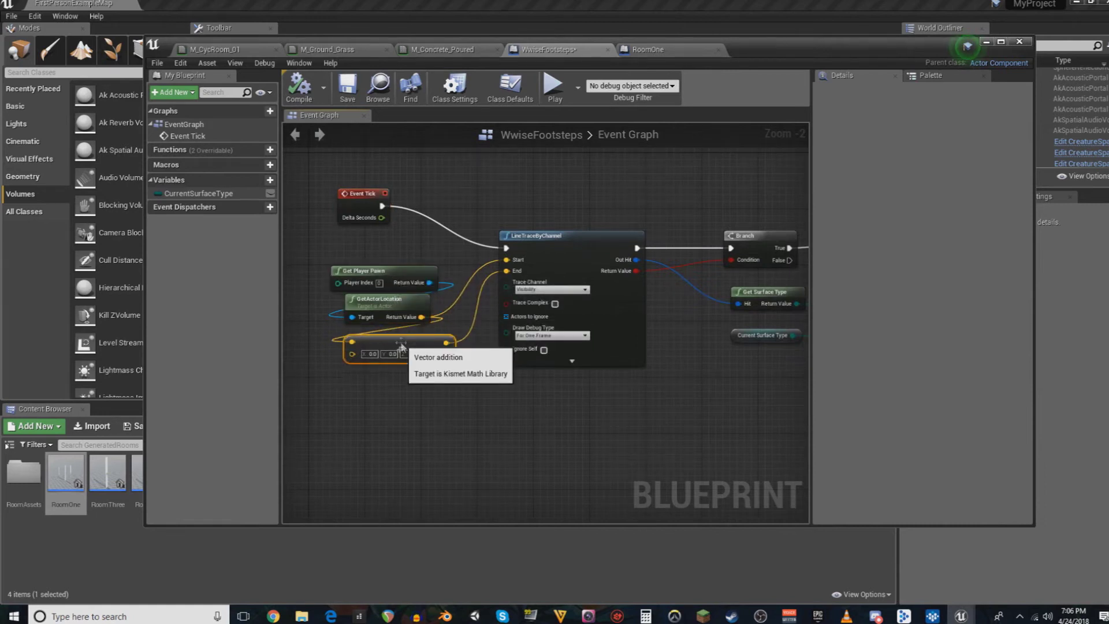
{"action": "left_click", "coordinate": [545, 250]}
- Follow the LineTraceByChannel outputs to the first Branch and the Get Surface Type node, nudging the Branch slightly
{"action": "right_click_drag", "start_coordinate": [695, 379], "coordinate": [560, 352]}
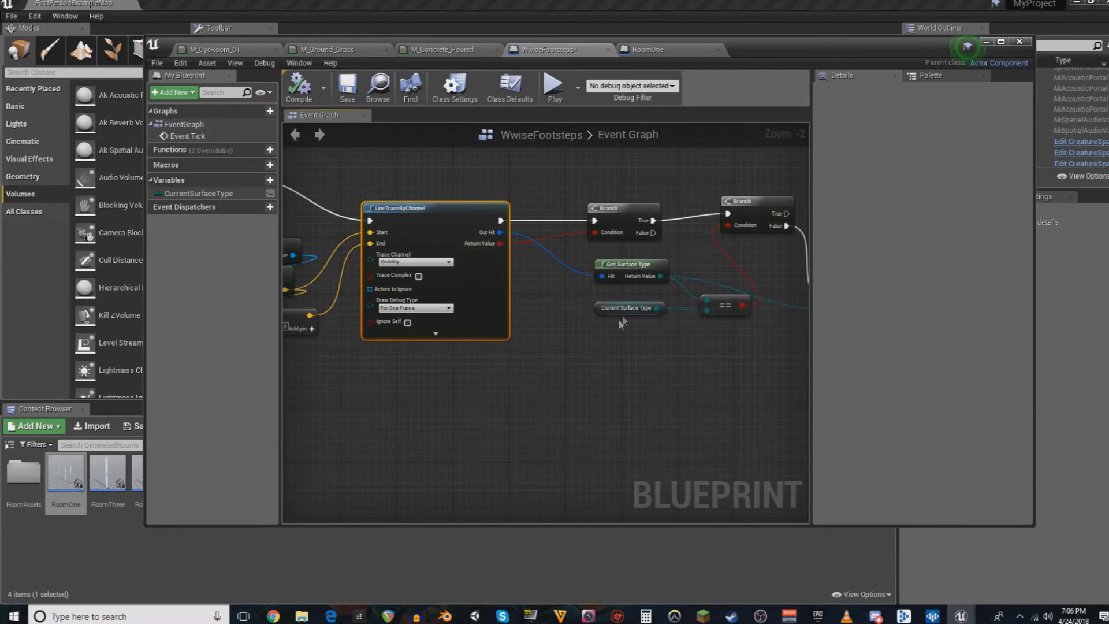
{"action": "right_click_drag", "start_coordinate": [620, 258], "coordinate": [413, 305]}
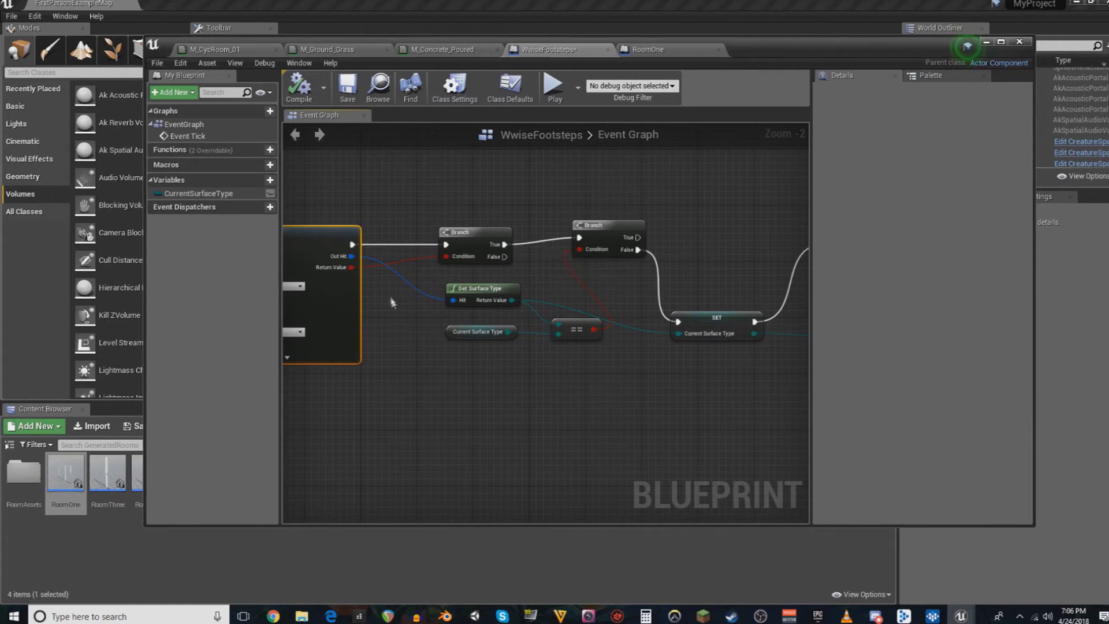
{"action": "right_click_drag", "start_coordinate": [519, 370], "coordinate": [500, 365]}
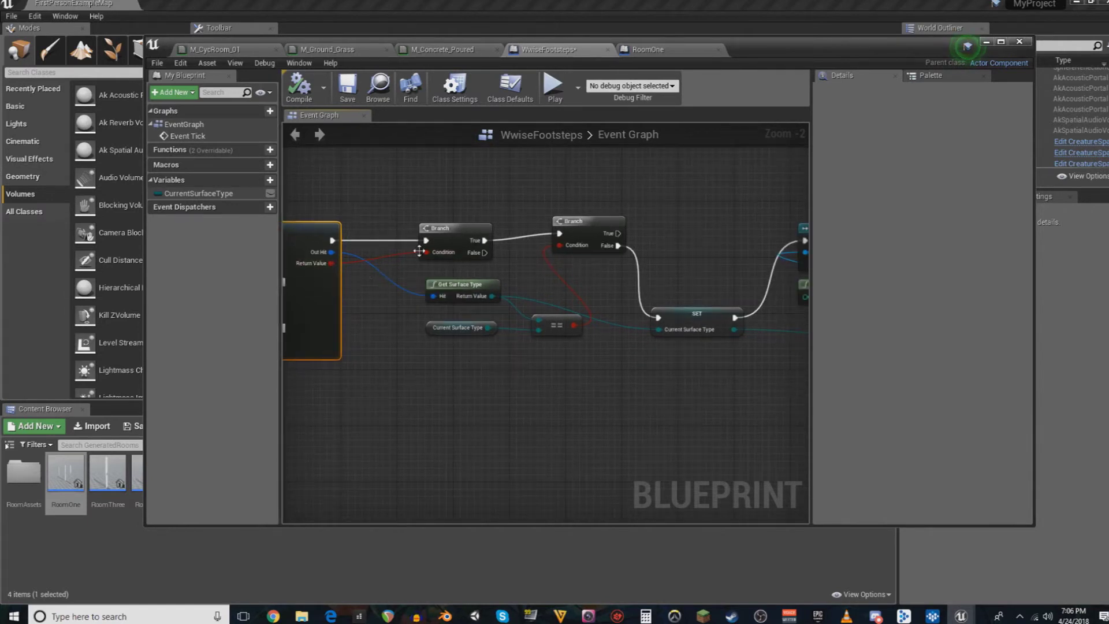
{"action": "left_click_drag", "start_coordinate": [424, 247], "coordinate": [416, 241]}
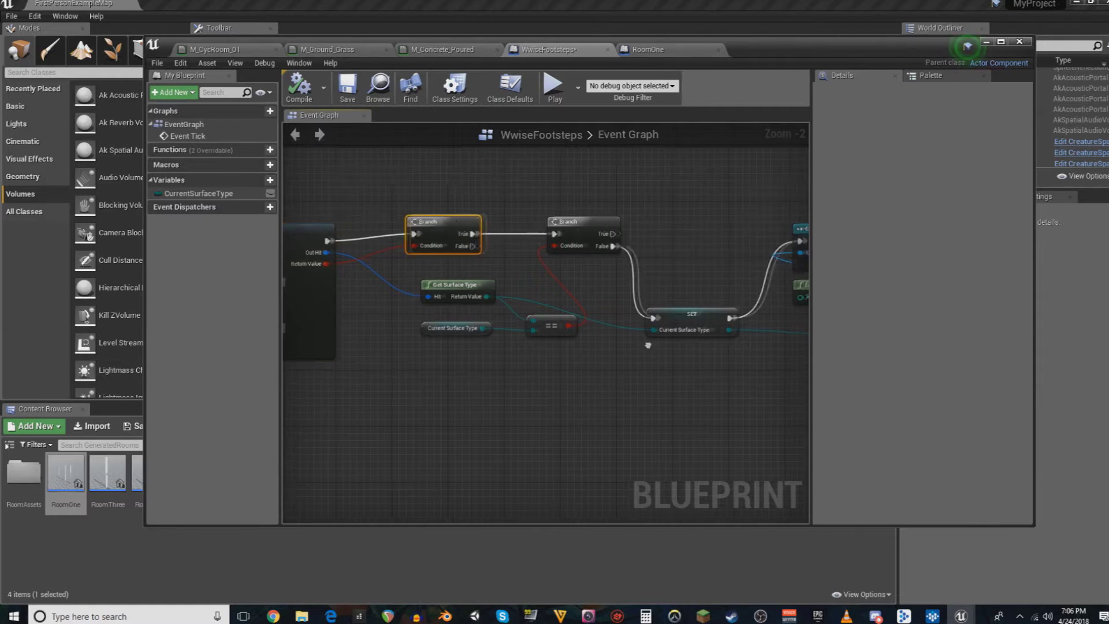
{"action": "right_click_drag", "start_coordinate": [491, 264], "coordinate": [456, 253]}
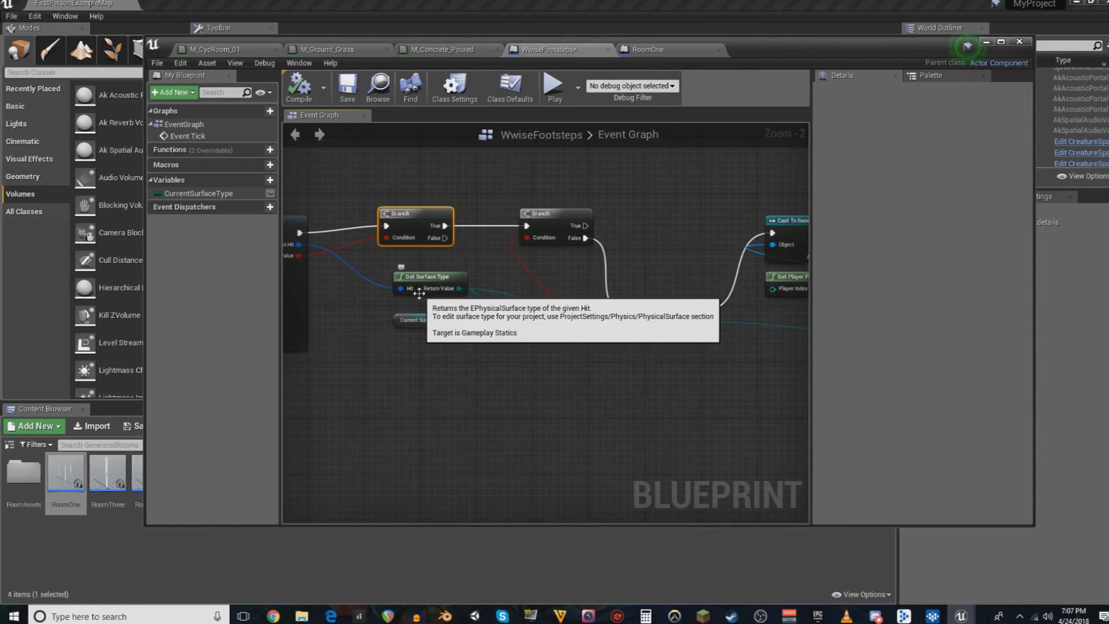
- Examine how Get Surface Type and the Current Surface Type variable feed the equality check, nudging these nodes slightly
{"action": "left_click_drag", "start_coordinate": [453, 282], "coordinate": [453, 275]}
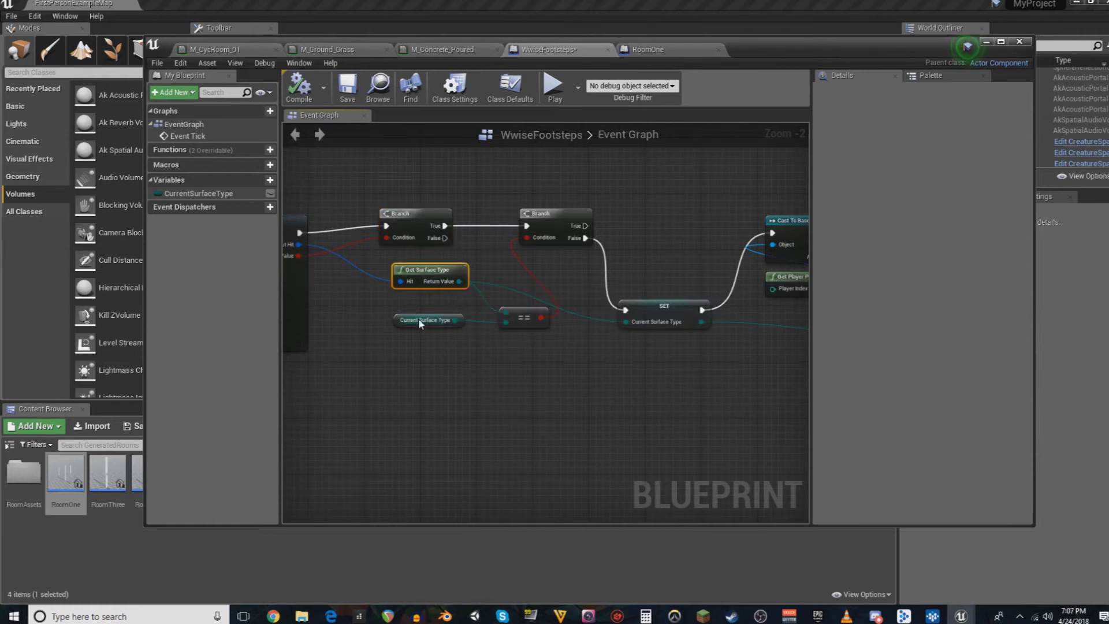
{"action": "left_click_drag", "start_coordinate": [419, 319], "coordinate": [419, 312]}
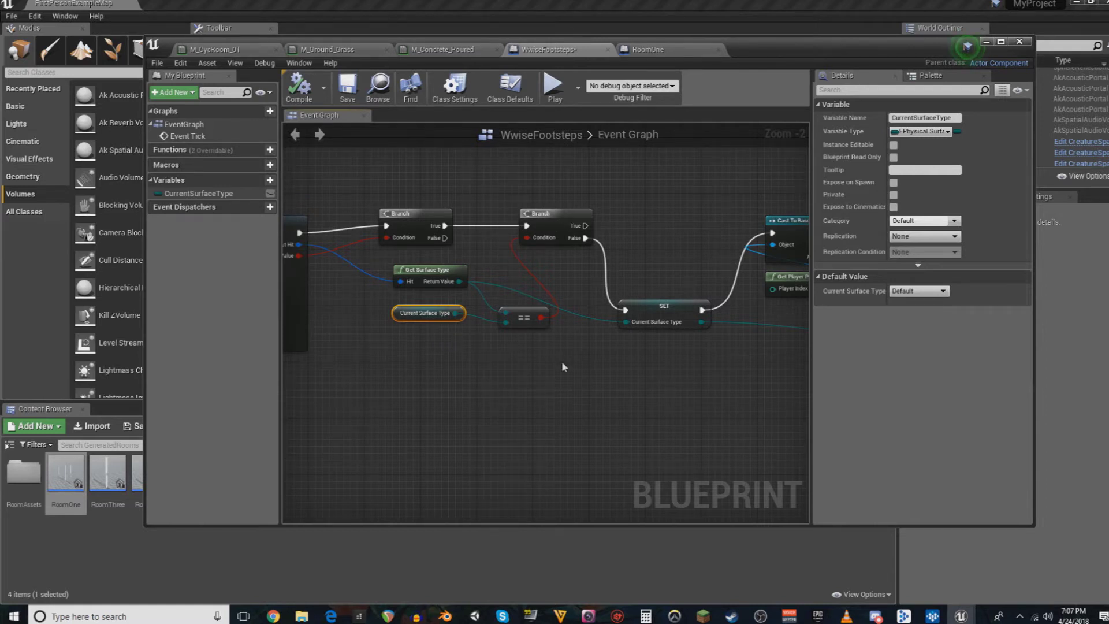
{"action": "right_click_drag", "start_coordinate": [563, 362], "coordinate": [546, 347]}
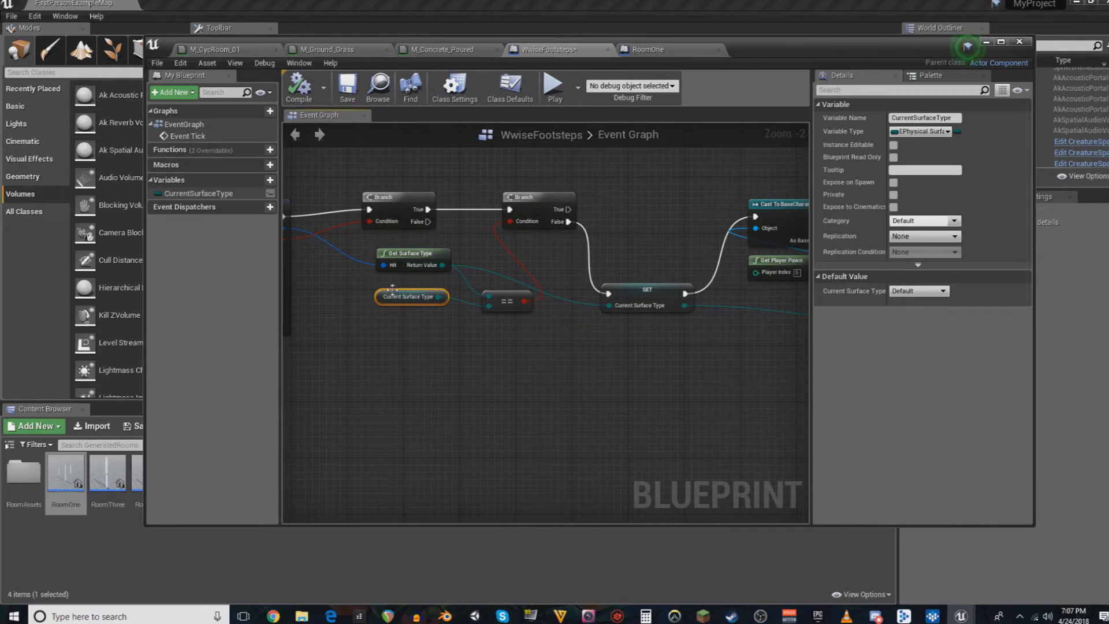
{"action": "right_click_drag", "start_coordinate": [540, 318], "coordinate": [511, 319]}
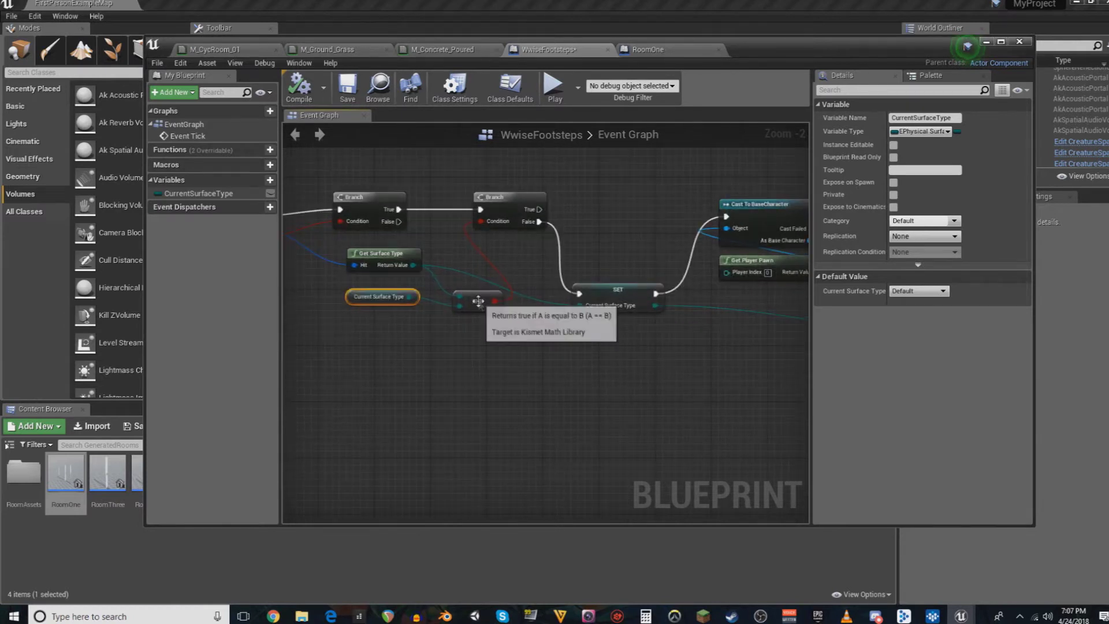
{"action": "left_click", "coordinate": [478, 301]}
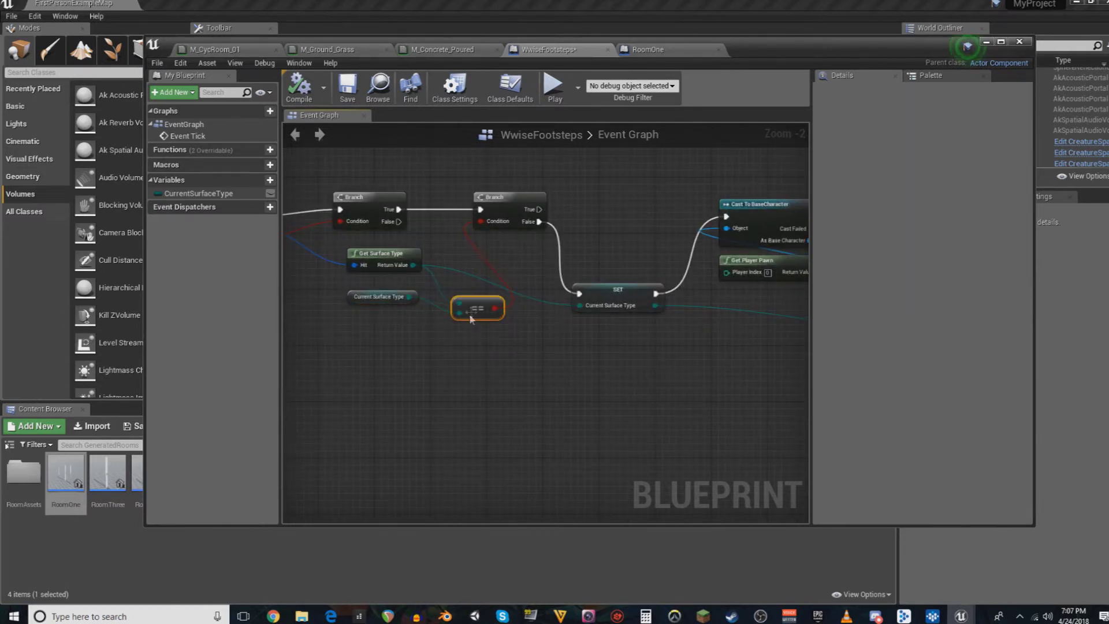
{"action": "left_click_drag", "start_coordinate": [471, 319], "coordinate": [464, 305]}
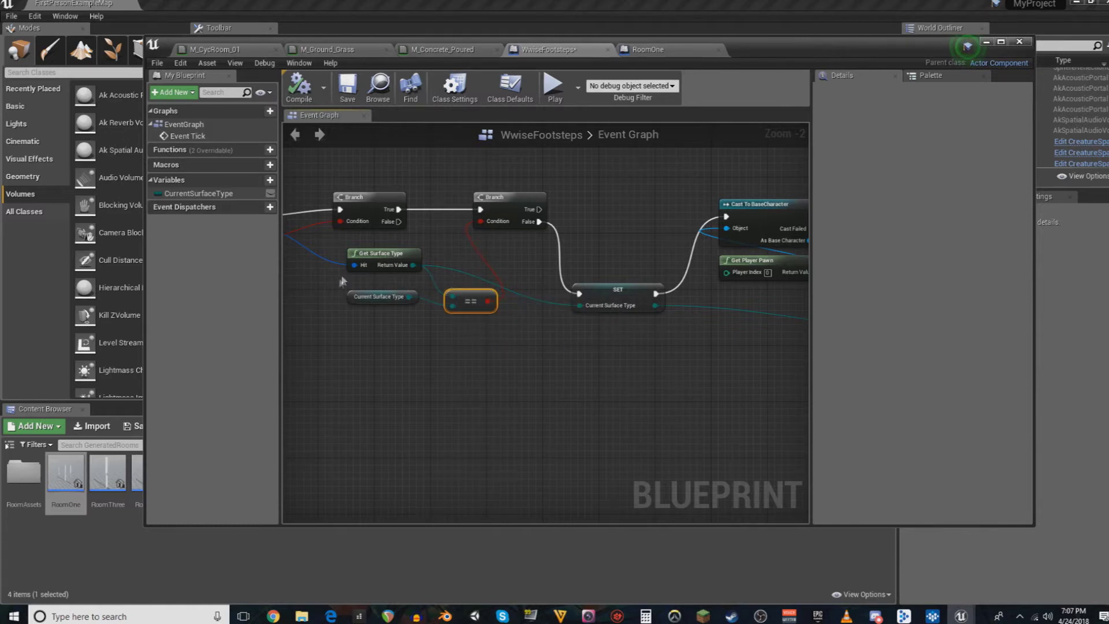
- Trace the Current Surface Type comparison, nudging its nodes slightly, and follow the second Branch's False output to the SET node
{"action": "left_click_drag", "start_coordinate": [372, 293], "coordinate": [364, 287]}
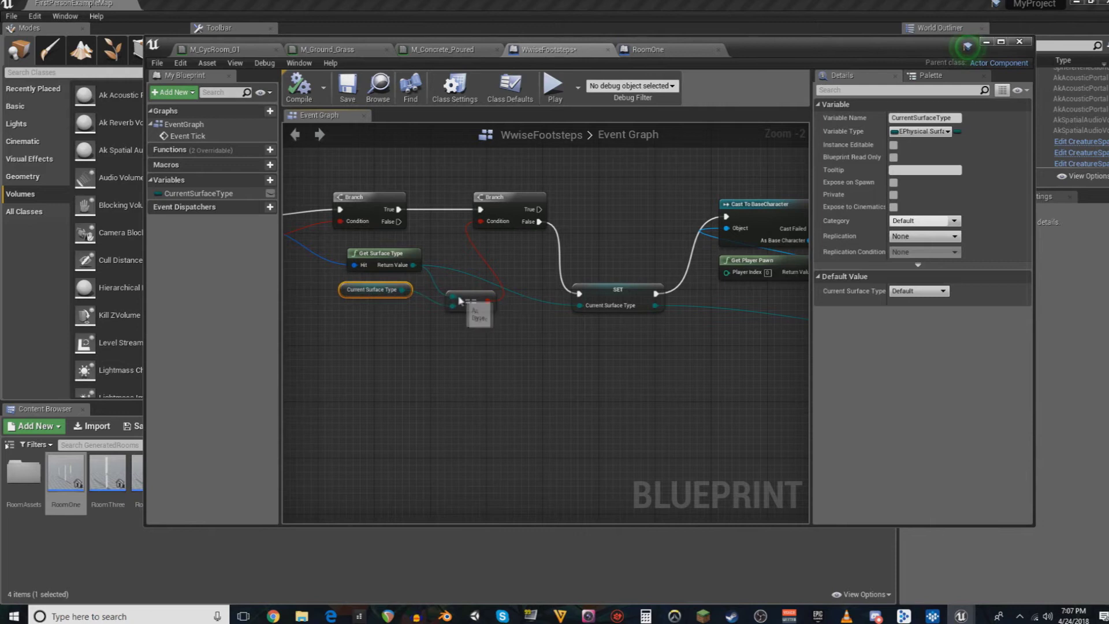
{"action": "left_click_drag", "start_coordinate": [463, 291], "coordinate": [456, 285]}
{"action": "mouse_move", "coordinate": [516, 333]}
{"action": "right_mouse_down"}
{"action": "mouse_move", "coordinate": [481, 344]}
{"action": "mouse_move", "coordinate": [505, 350]}
{"action": "right_mouse_up"}
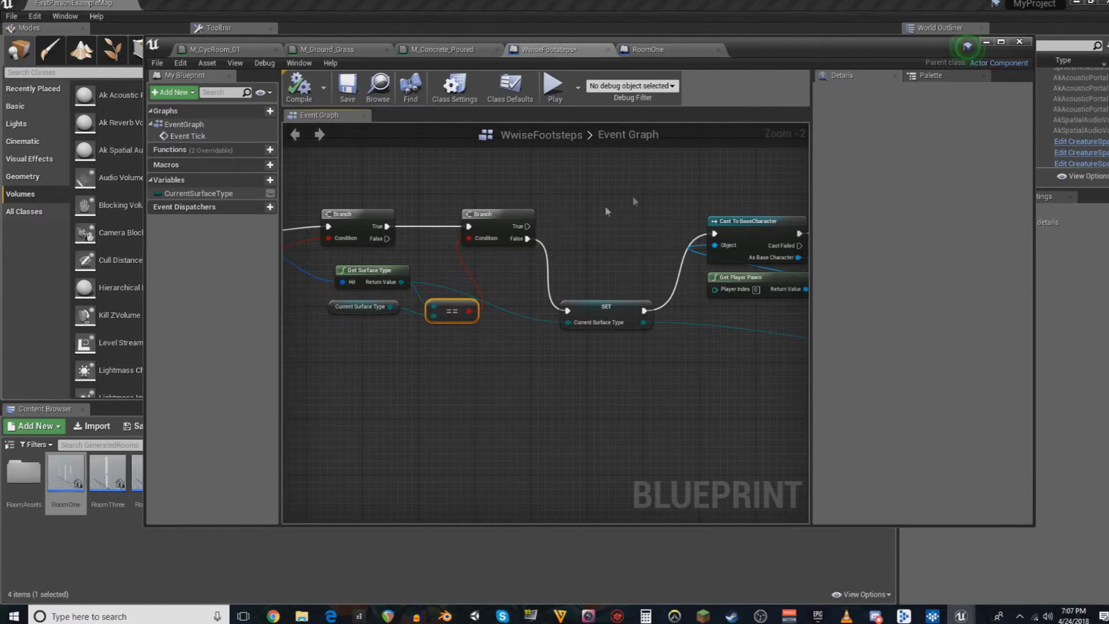
{"action": "right_click_drag", "start_coordinate": [654, 387], "coordinate": [566, 369]}
{"action": "left_click", "coordinate": [509, 282]}
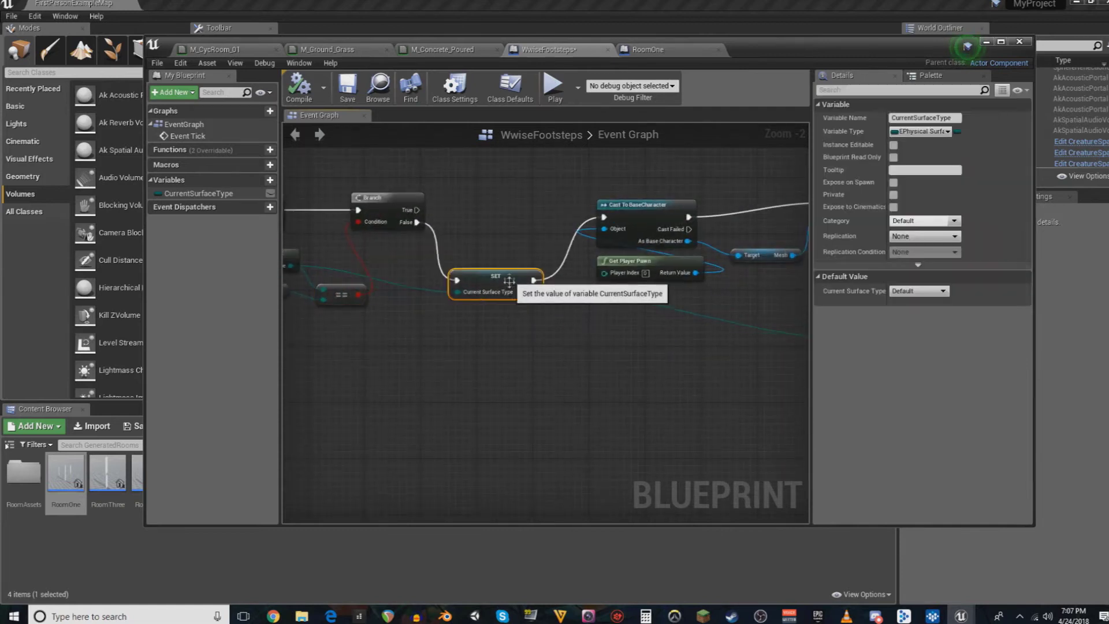
- Follow the graph from SET through Cast To BaseCharacter and Get Ak Component to Set Switch with its FloorMaterials switch group
{"action": "right_click_drag", "start_coordinate": [616, 335], "coordinate": [452, 325]}
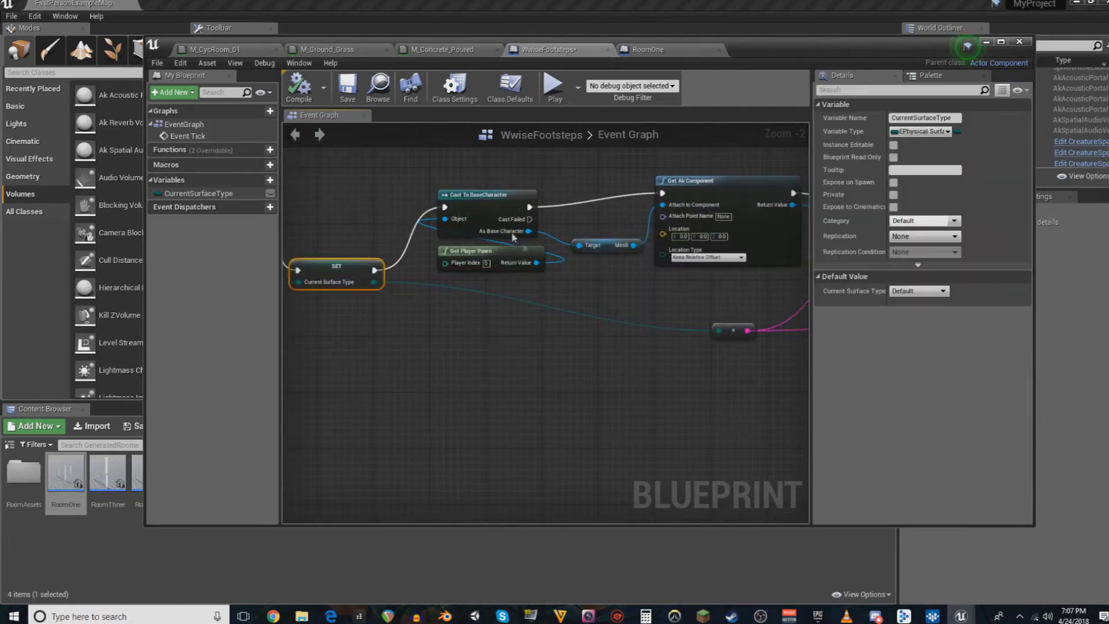
{"action": "right_click_drag", "start_coordinate": [622, 395], "coordinate": [531, 364]}
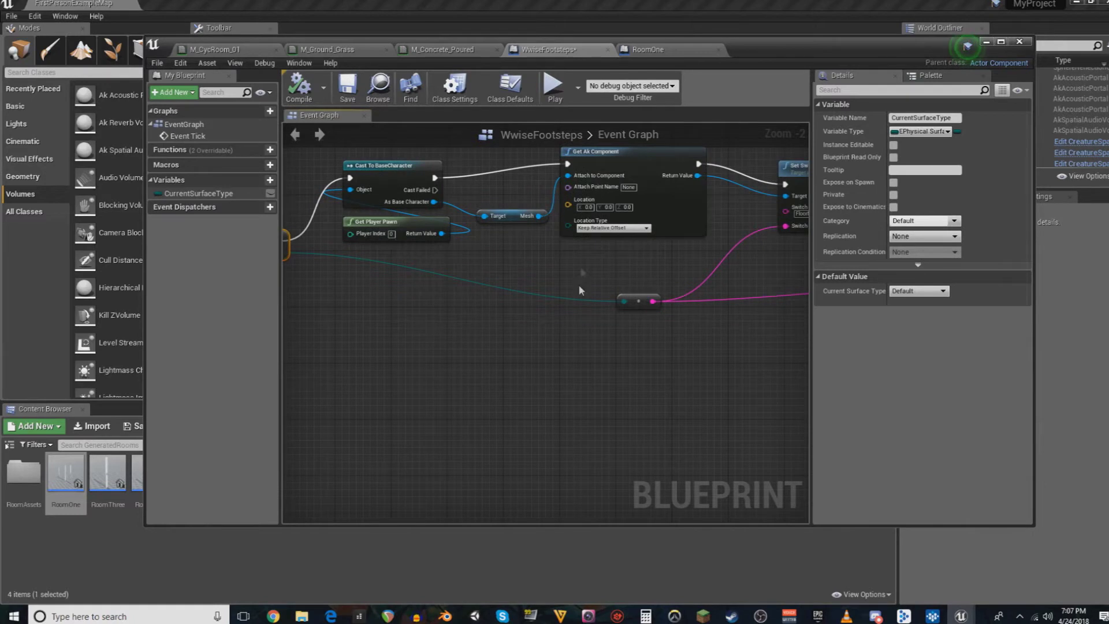
{"action": "right_click_drag", "start_coordinate": [580, 290], "coordinate": [468, 308]}
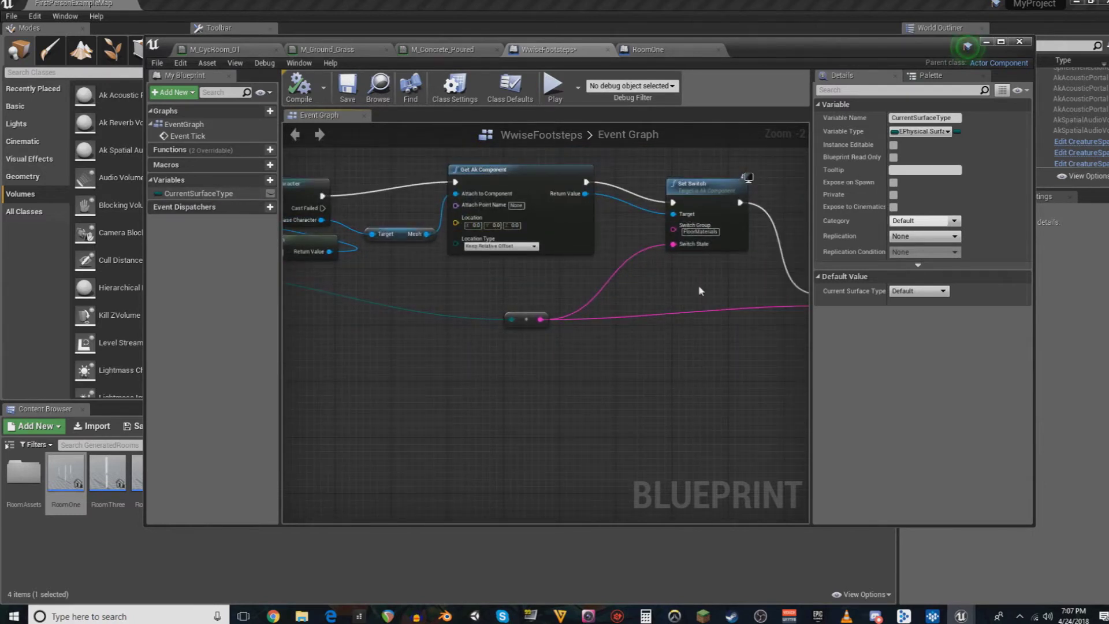
{"action": "right_click_drag", "start_coordinate": [700, 290], "coordinate": [686, 316]}
{"action": "left_click", "coordinate": [684, 248]}
{"action": "right_click_drag", "start_coordinate": [671, 276], "coordinate": [710, 309]}
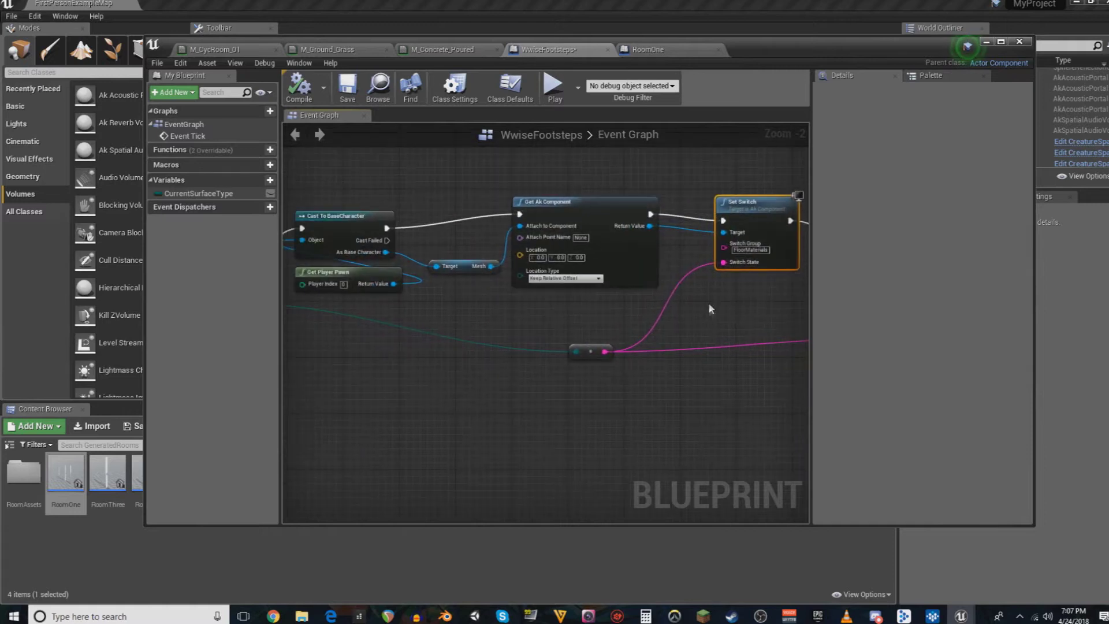
- Switch to Wwise and inspect the FloorMaterials switch group and its Concrete switch among the game syncs
{"action": "left_click", "coordinate": [933, 616]}
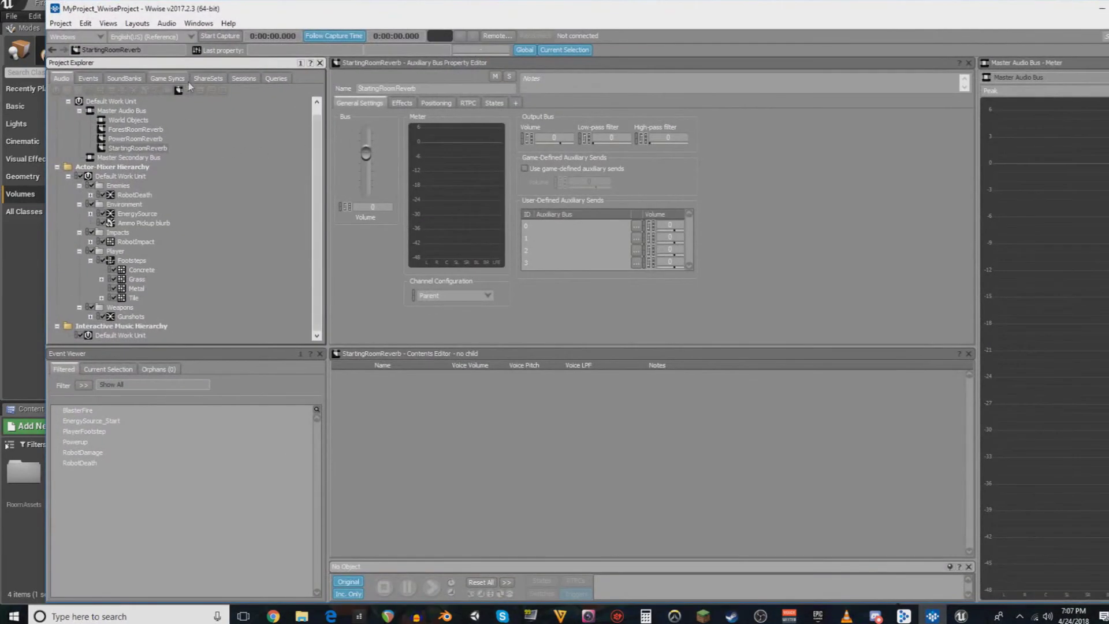
{"action": "left_click", "coordinate": [199, 79]}
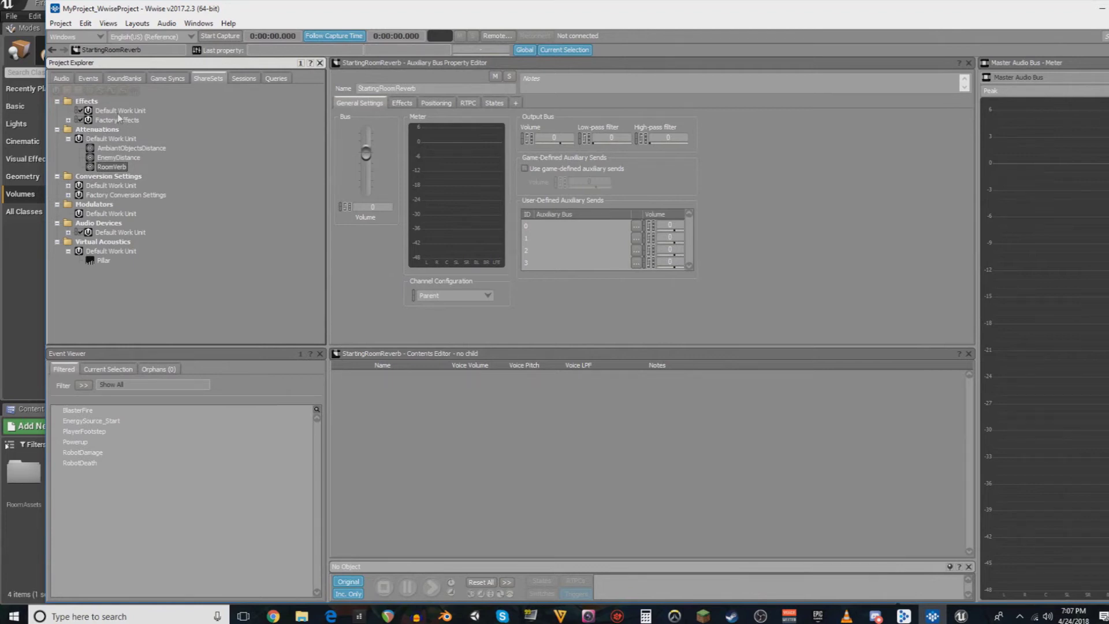
{"action": "left_click", "coordinate": [163, 85]}
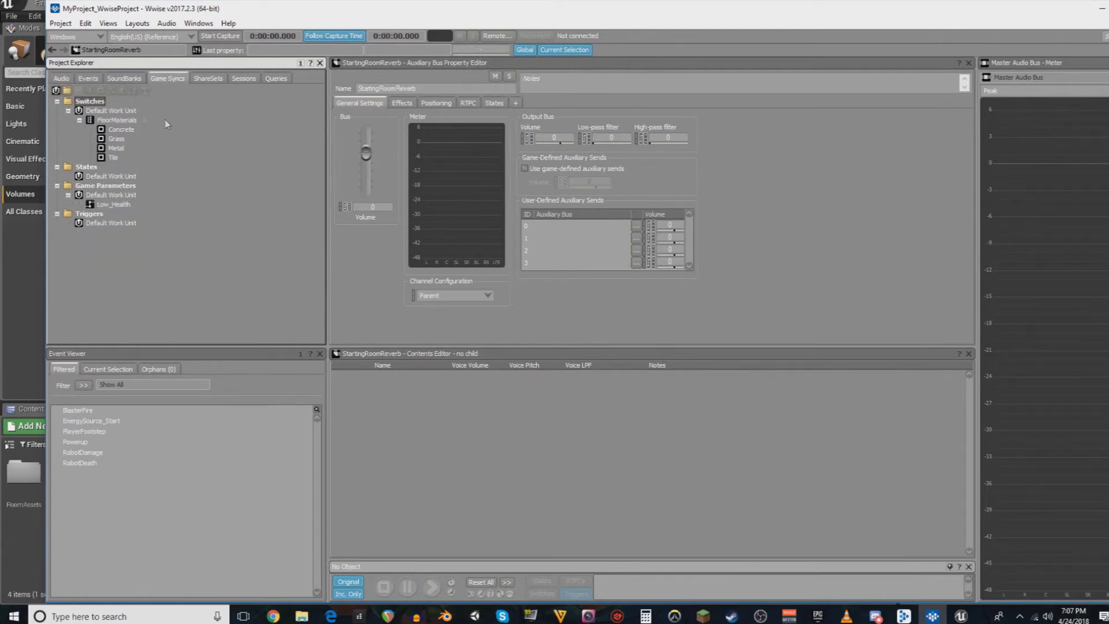
{"action": "left_click", "coordinate": [116, 121]}
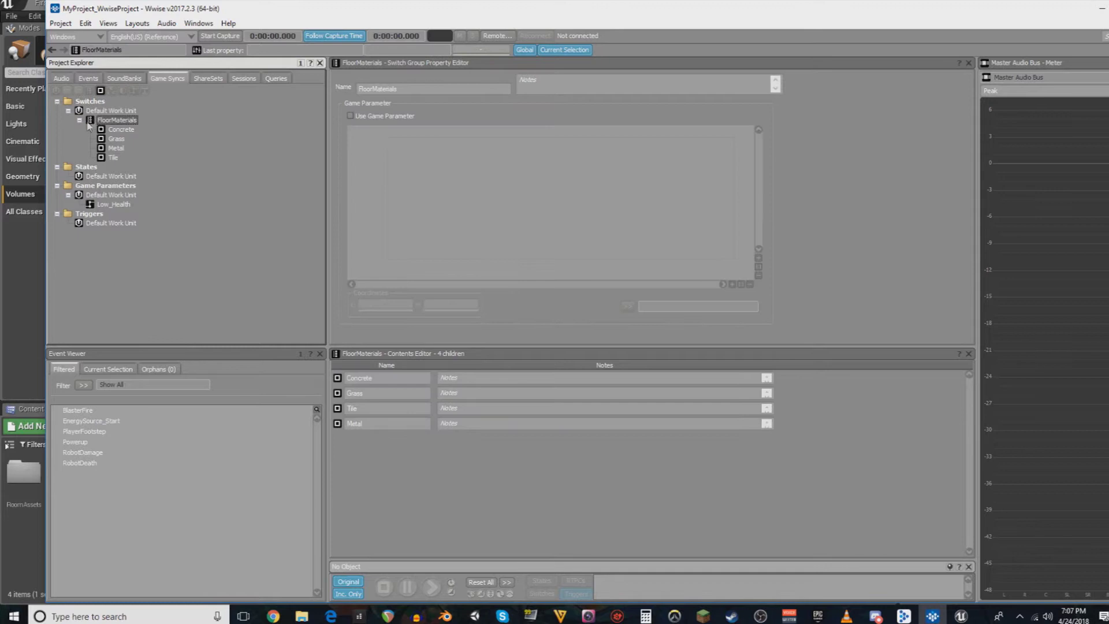
{"action": "left_click", "coordinate": [119, 131]}
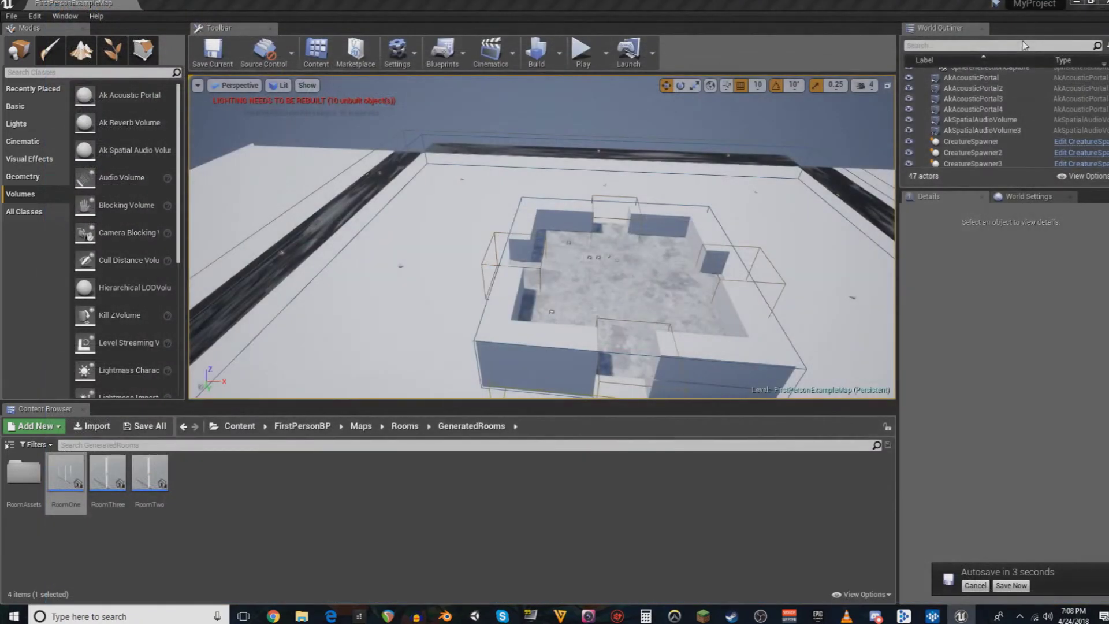
- Return to Unreal and play the level, walking across the concrete, tile and grass floors to test the surface-dependent footsteps
{"action": "left_click", "coordinate": [582, 51]}
{"action": "key", "text": "w"}
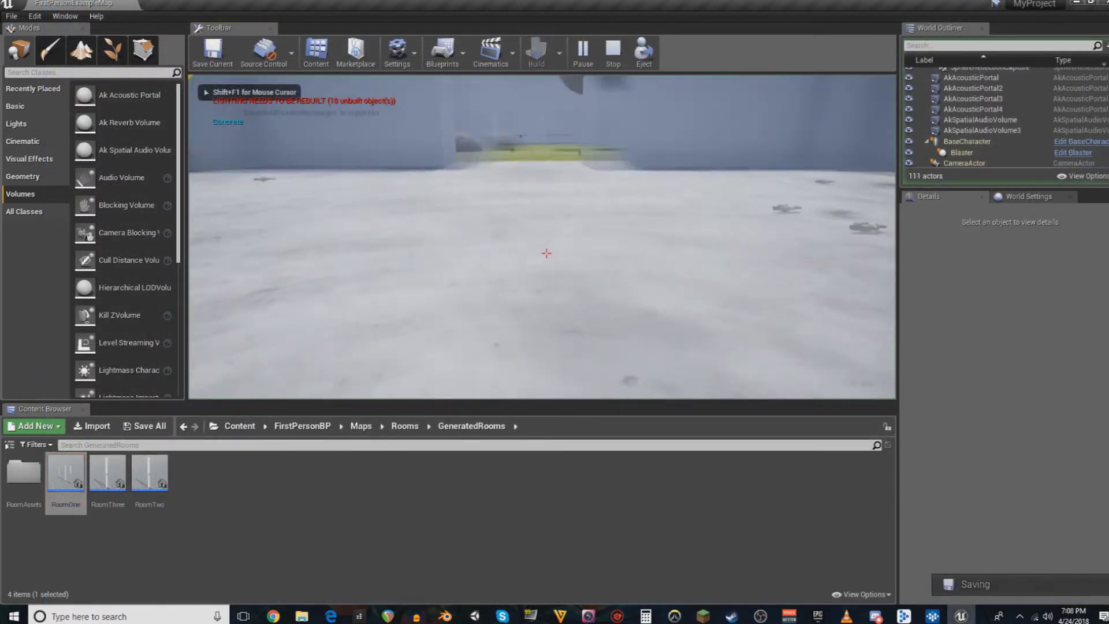
{"action": "key", "text": "w"}
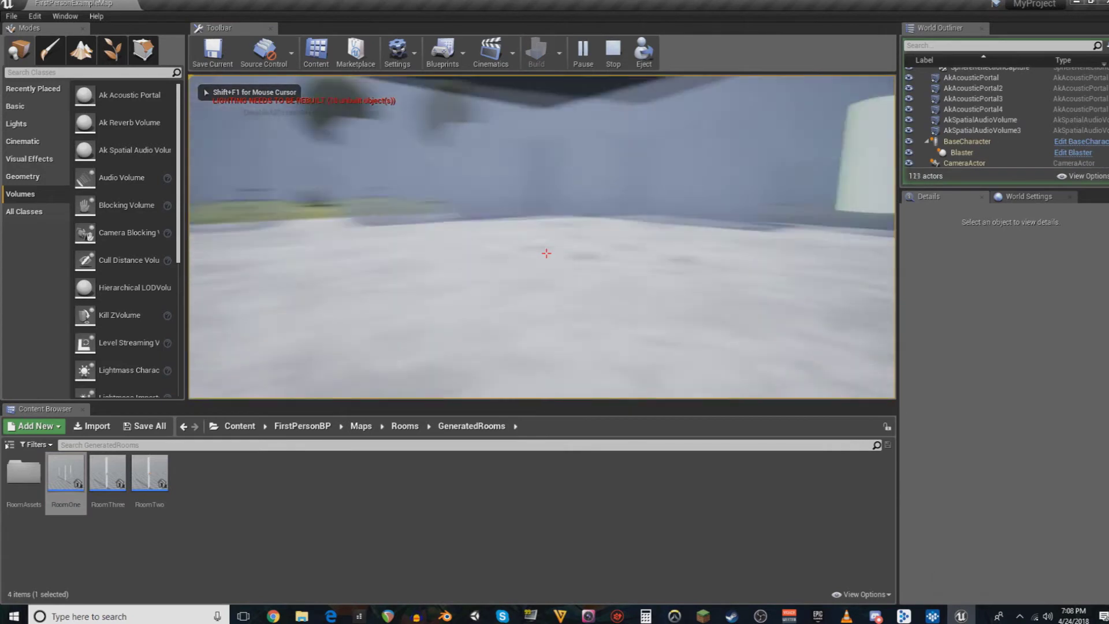
{"action": "key", "text": "w"}
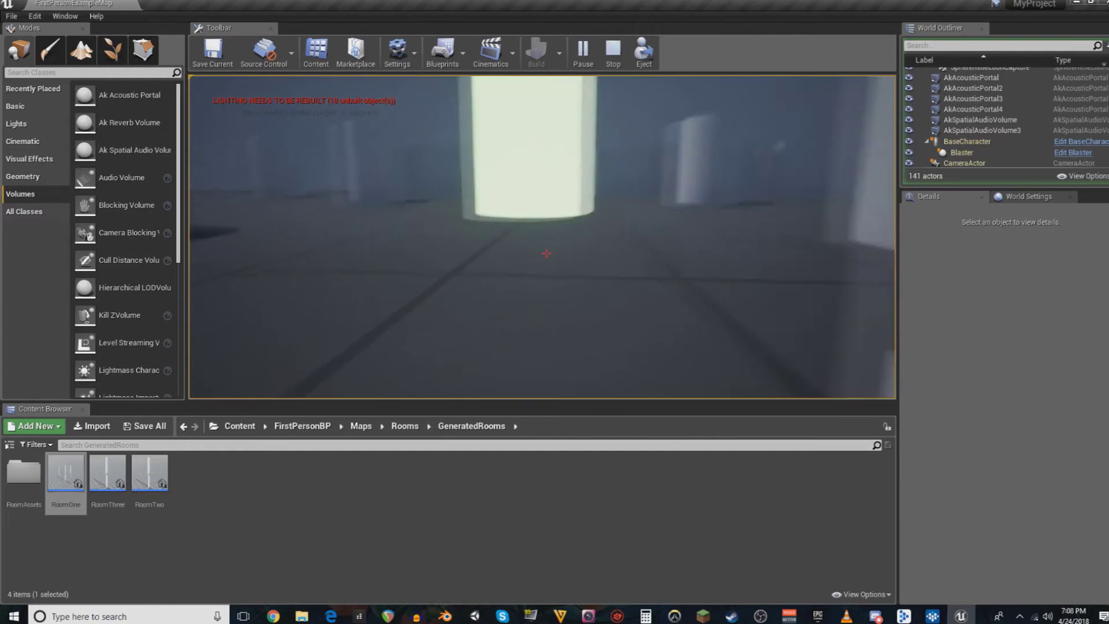
{"action": "key", "text": "w"}
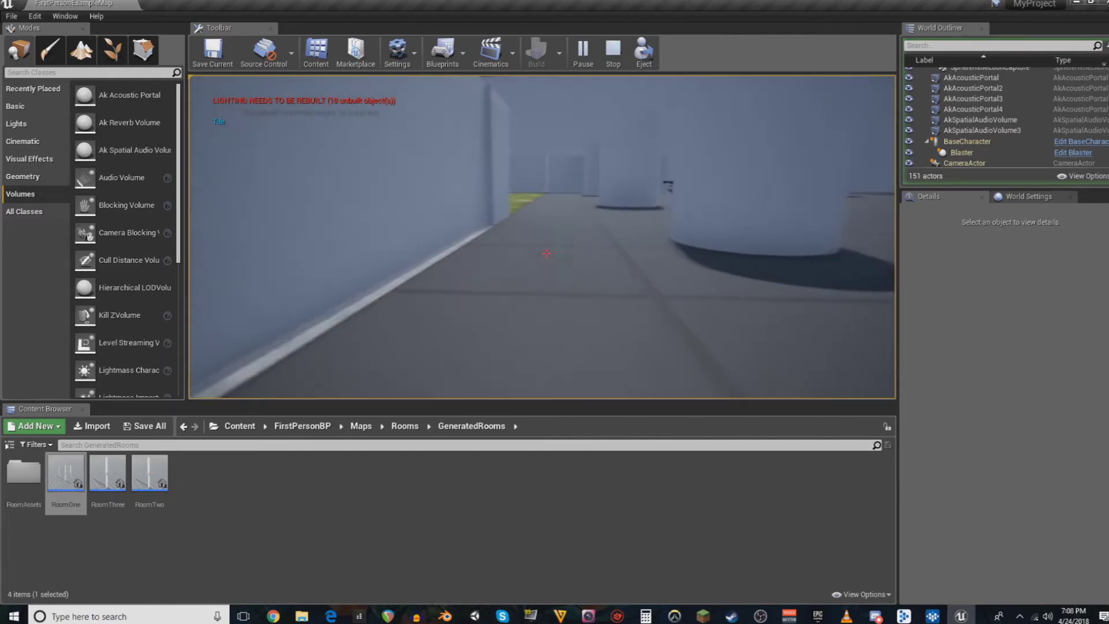
{"action": "key", "text": "w"}
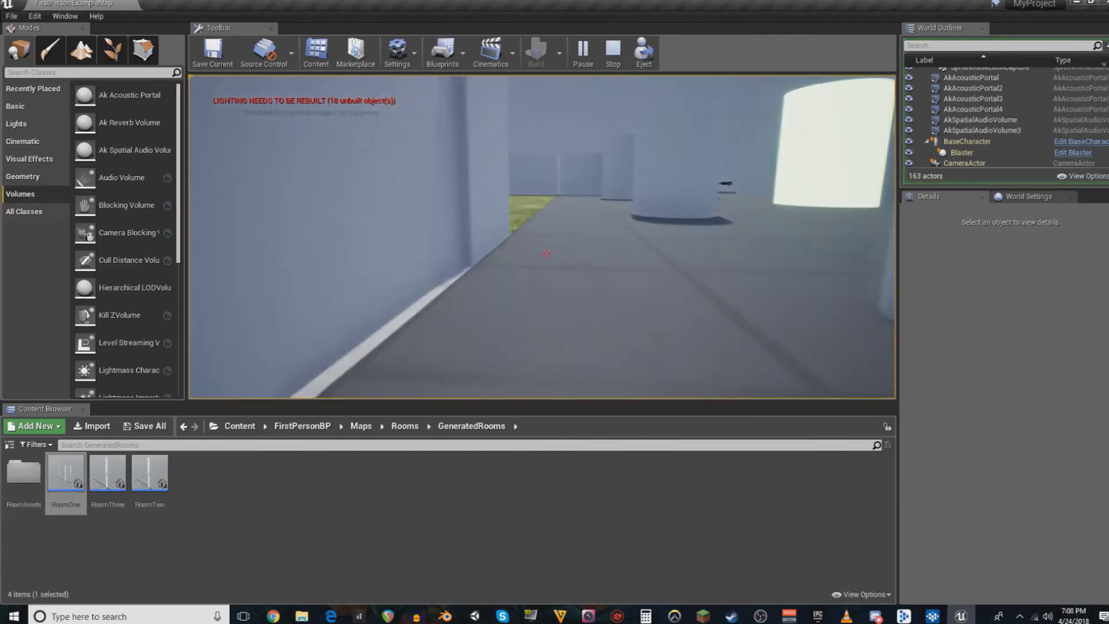
{"action": "key", "text": "w"}
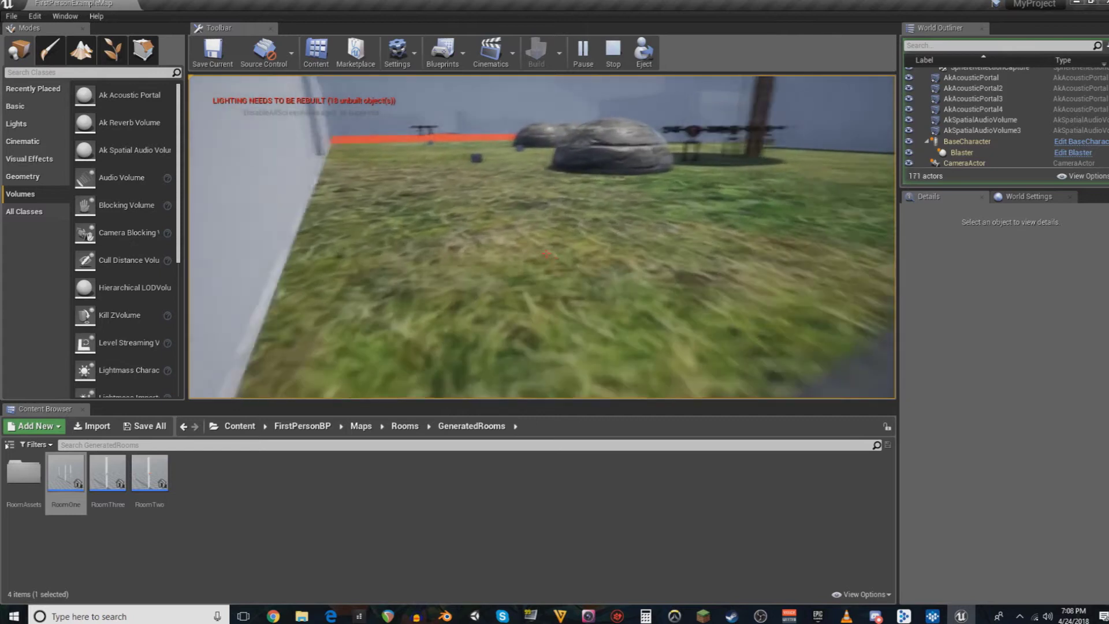
{"action": "key", "text": "w"}
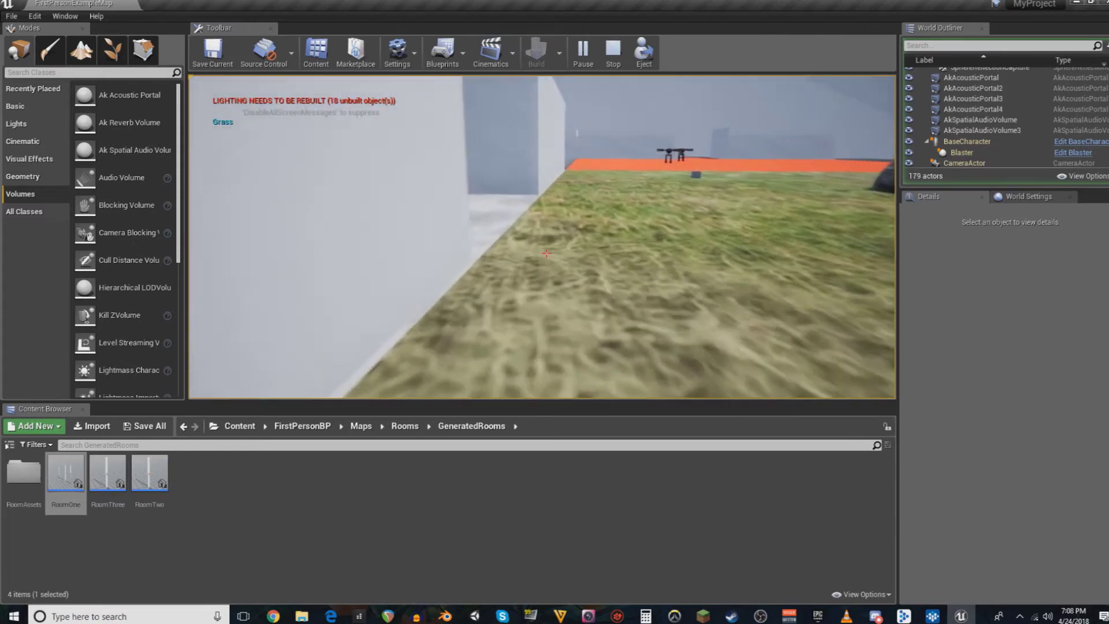
{"action": "key", "text": "w"}
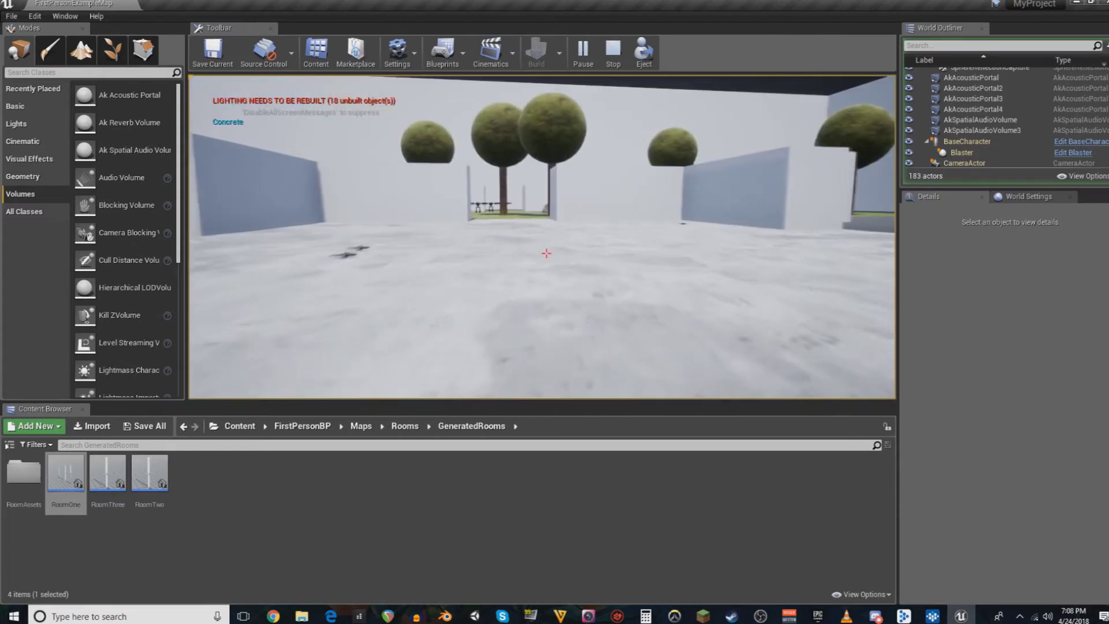
{"action": "key", "text": "w"}
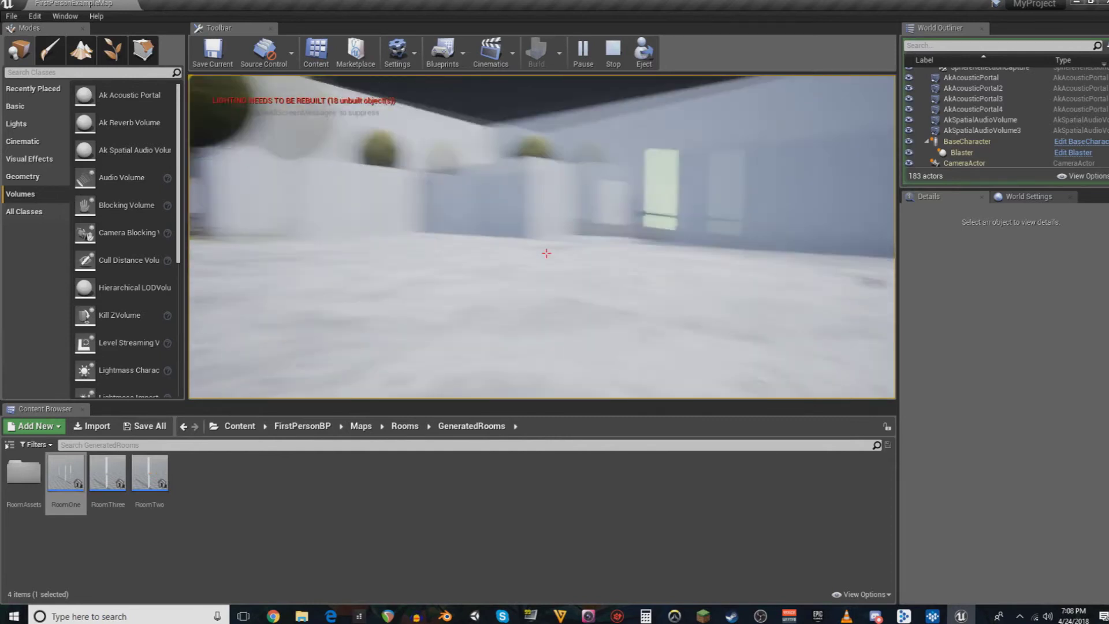
{"action": "key", "text": "a"}
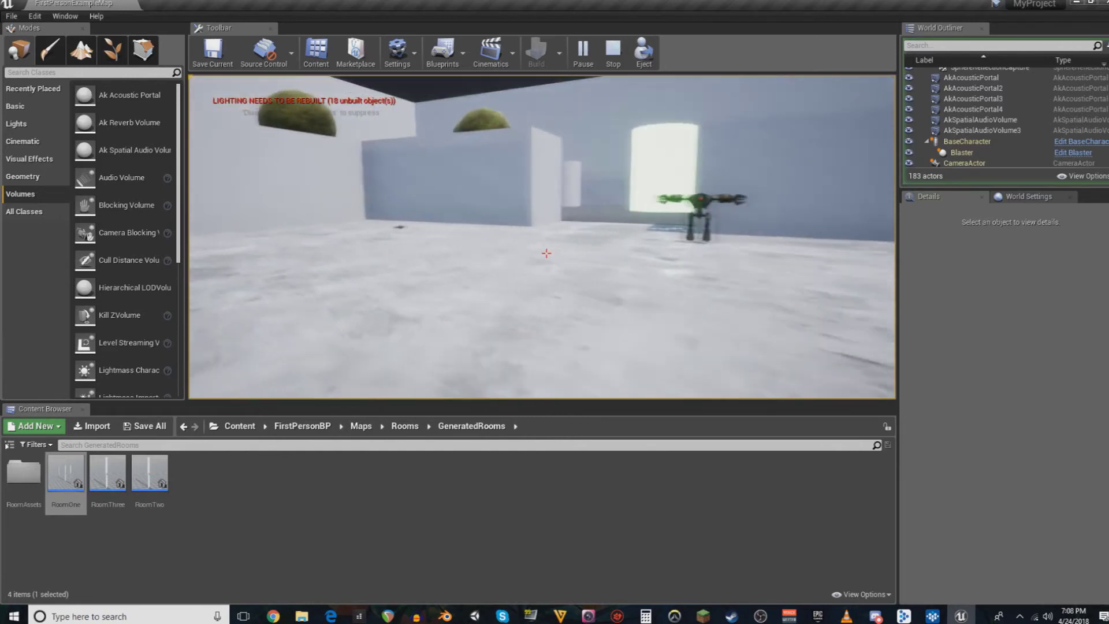
{"action": "key", "text": "w"}
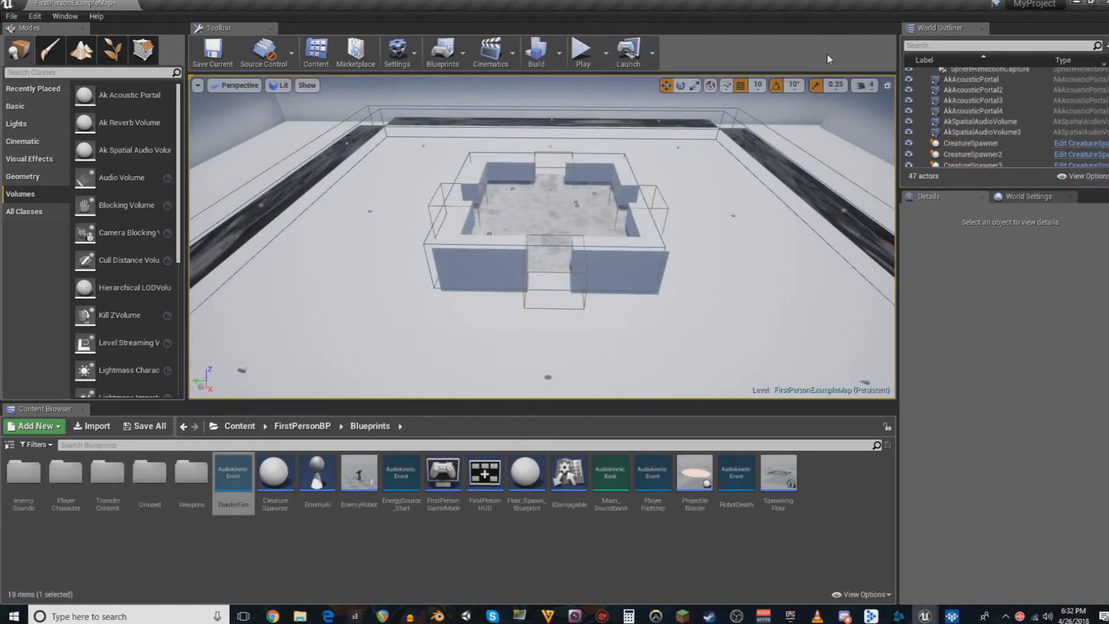
- Look over the level from above and select the Floor_Spawn_Blueprint actors around the central room one after another
{"action": "right_click_drag", "start_coordinate": [687, 218], "coordinate": [684, 245]}
{"action": "key", "text": "s"}
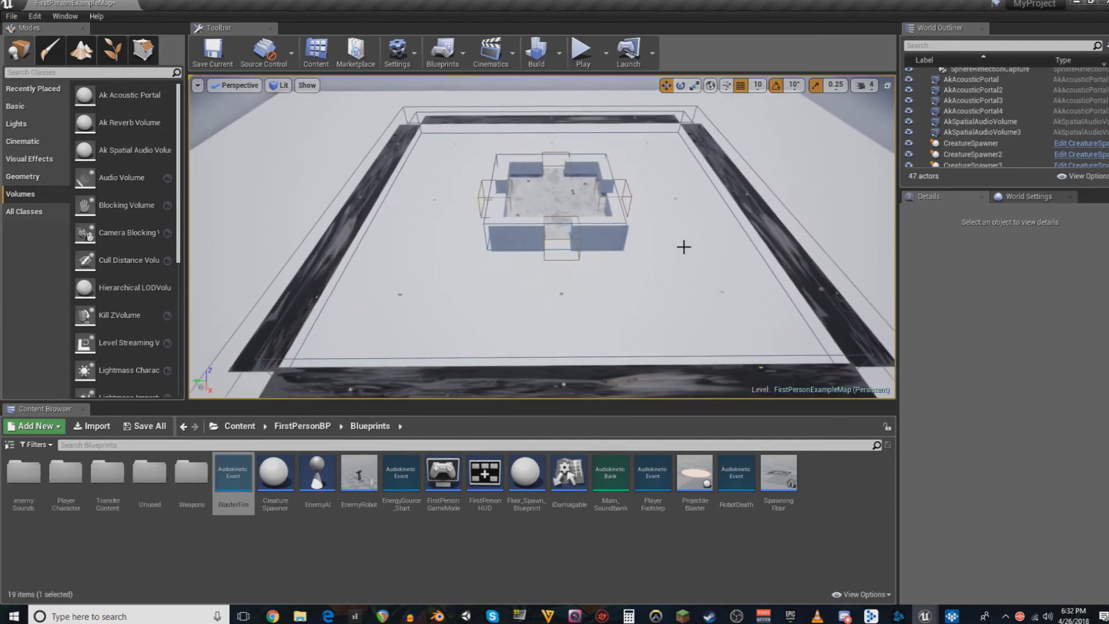
{"action": "left_click", "coordinate": [719, 290]}
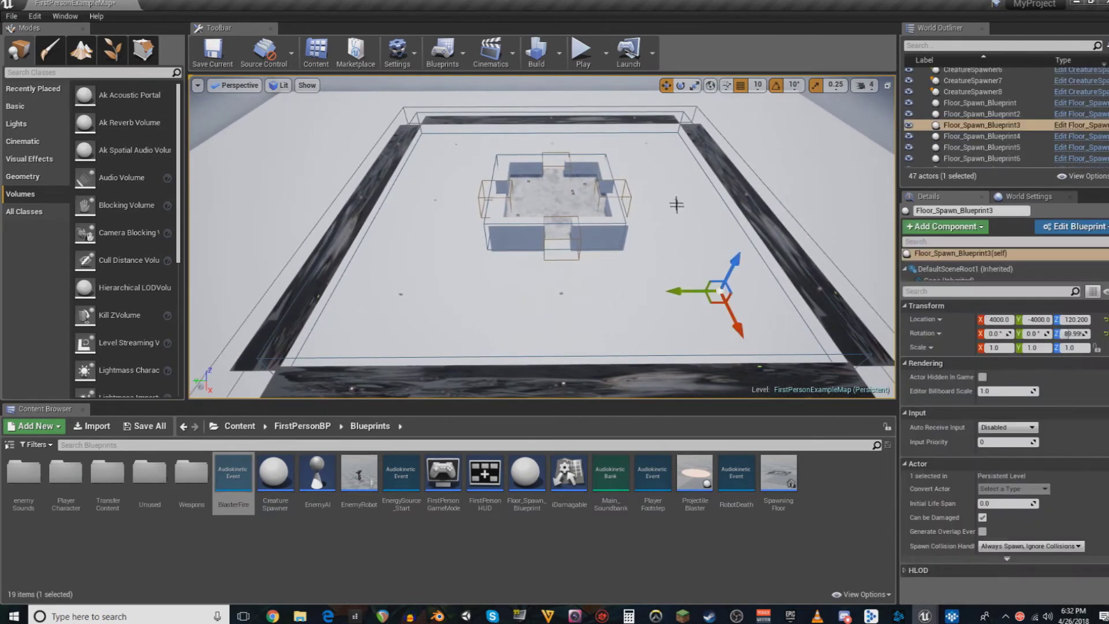
{"action": "left_click", "coordinate": [674, 198]}
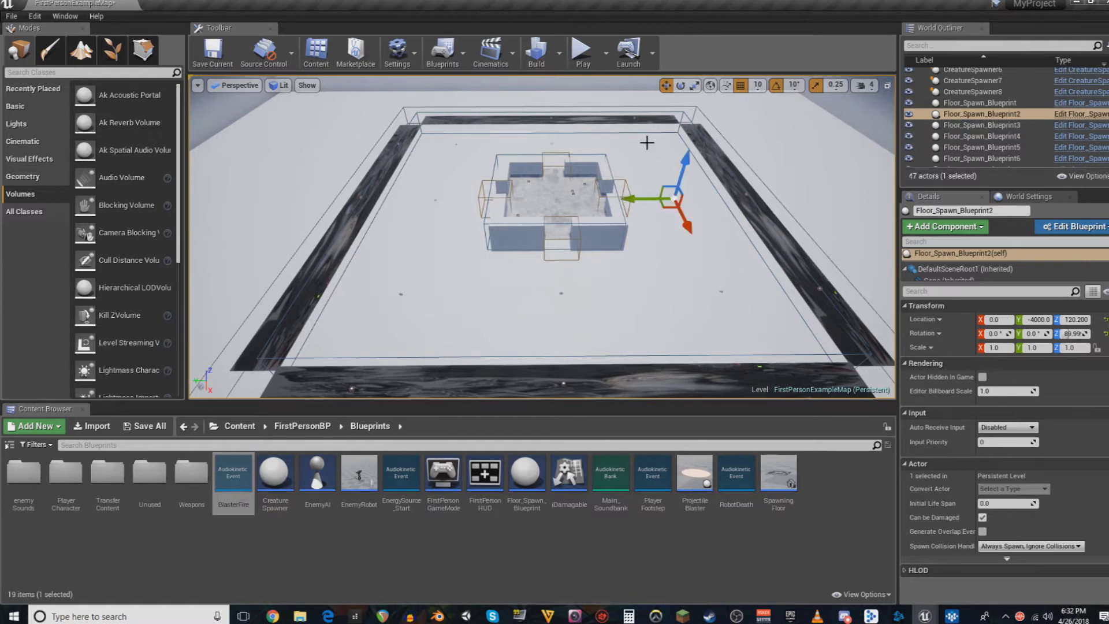
{"action": "left_click", "coordinate": [647, 141]}
{"action": "left_click", "coordinate": [549, 143]}
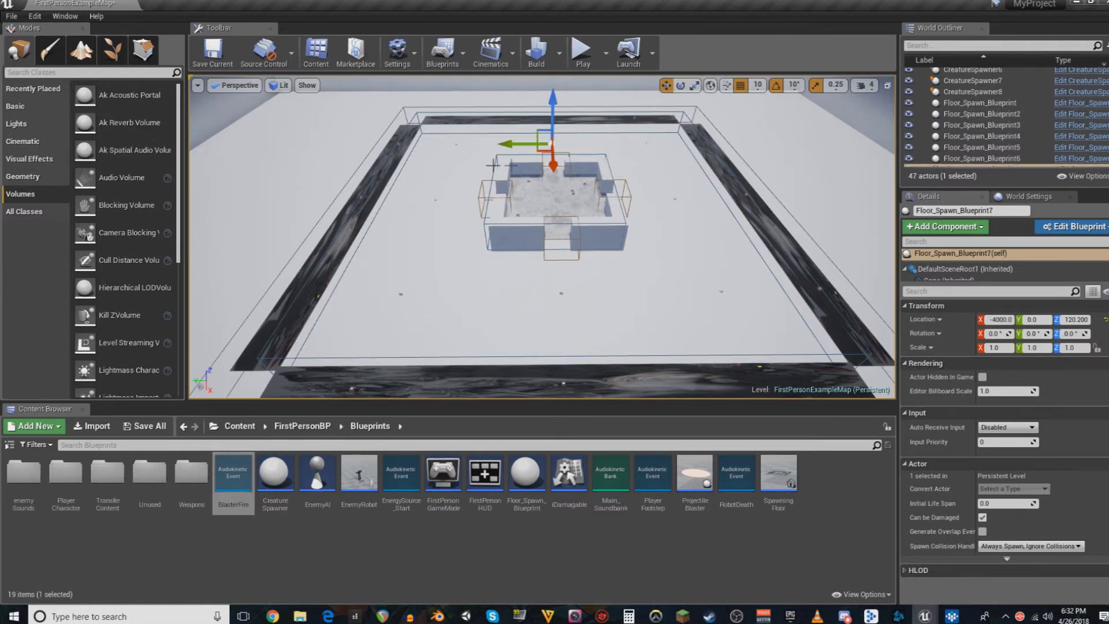
{"action": "left_click", "coordinate": [457, 144]}
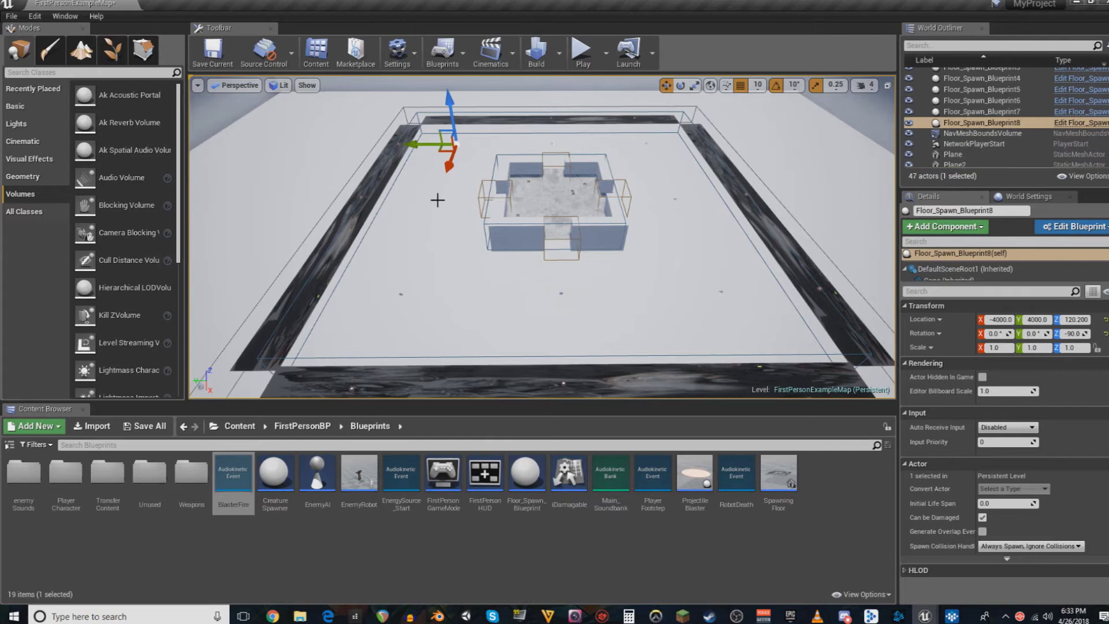
{"action": "left_click", "coordinate": [437, 200]}
{"action": "left_click", "coordinate": [474, 260]}
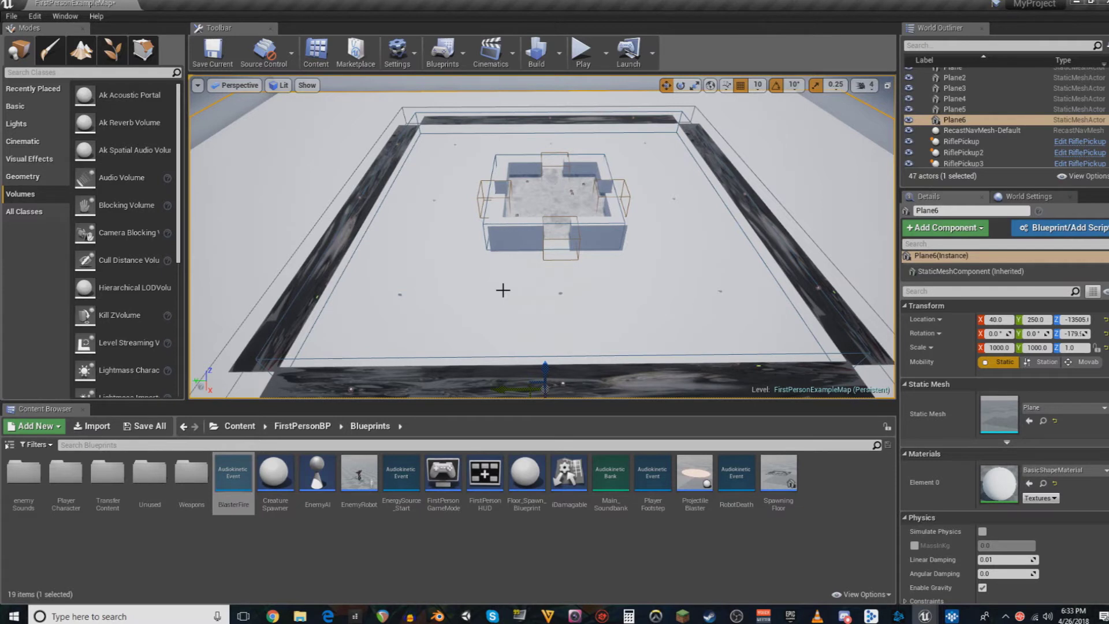
- Select the outer AkSpatialAudioVolume and the central room's AkSpatialAudioVolume3 to compare the areas they enclose
{"action": "mouse_move", "coordinate": [619, 281]}
{"action": "right_mouse_down"}
{"action": "mouse_move", "coordinate": [619, 296]}
{"action": "mouse_move", "coordinate": [619, 281]}
{"action": "right_mouse_up"}
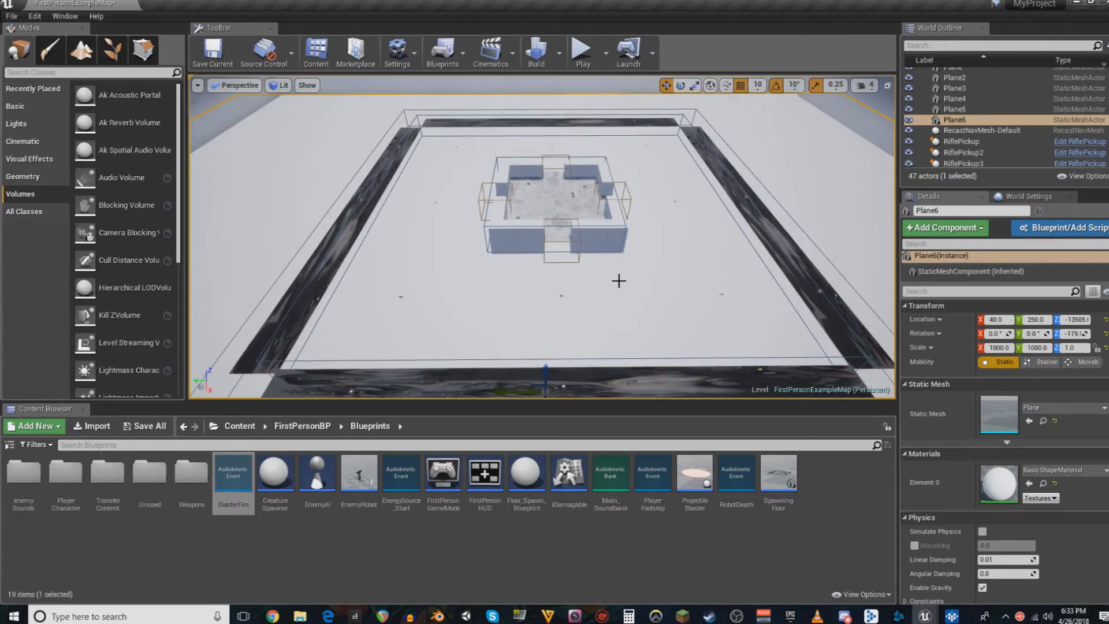
{"action": "left_click", "coordinate": [685, 121]}
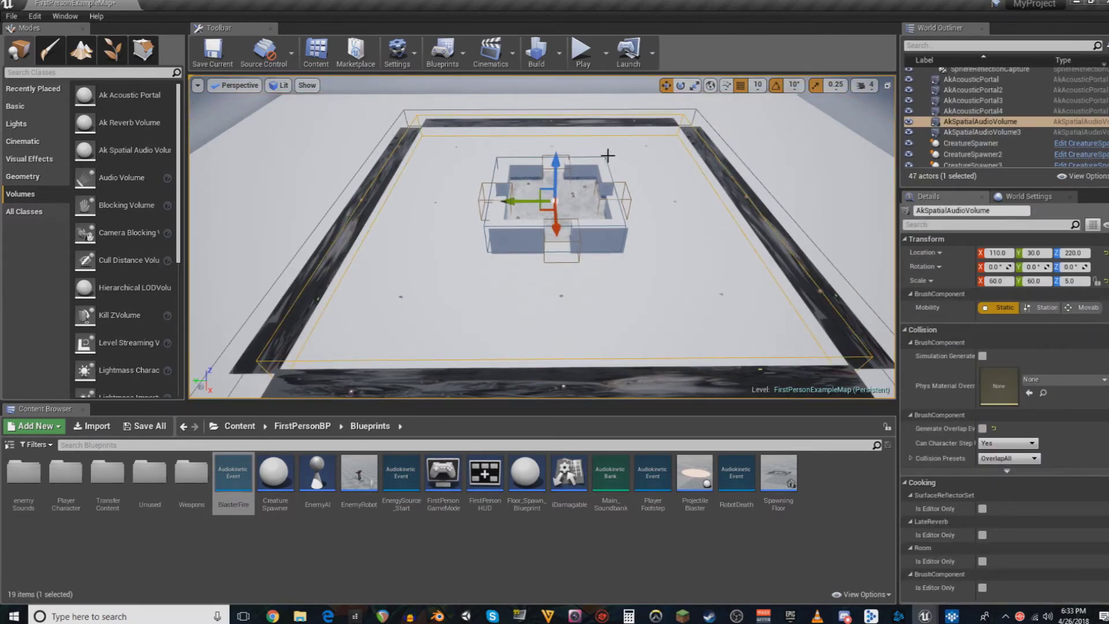
{"action": "left_click", "coordinate": [624, 167]}
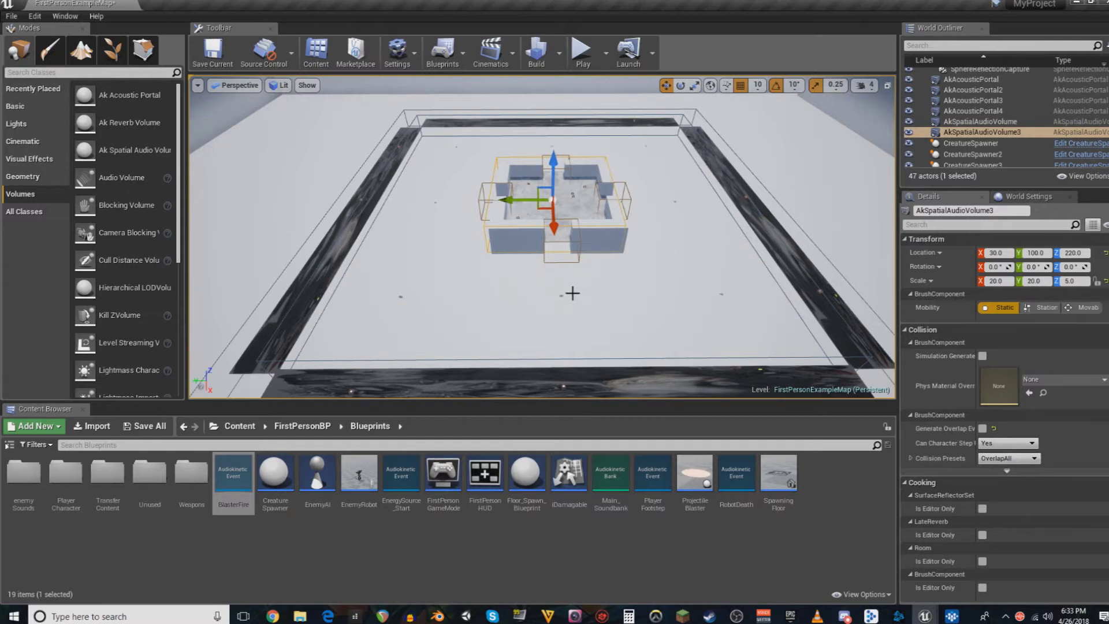
- Inspect the floor spawners Floor_Spawn_Blueprint4, 3, 2 and 6 in turn around the central room
{"action": "left_click", "coordinate": [562, 297]}
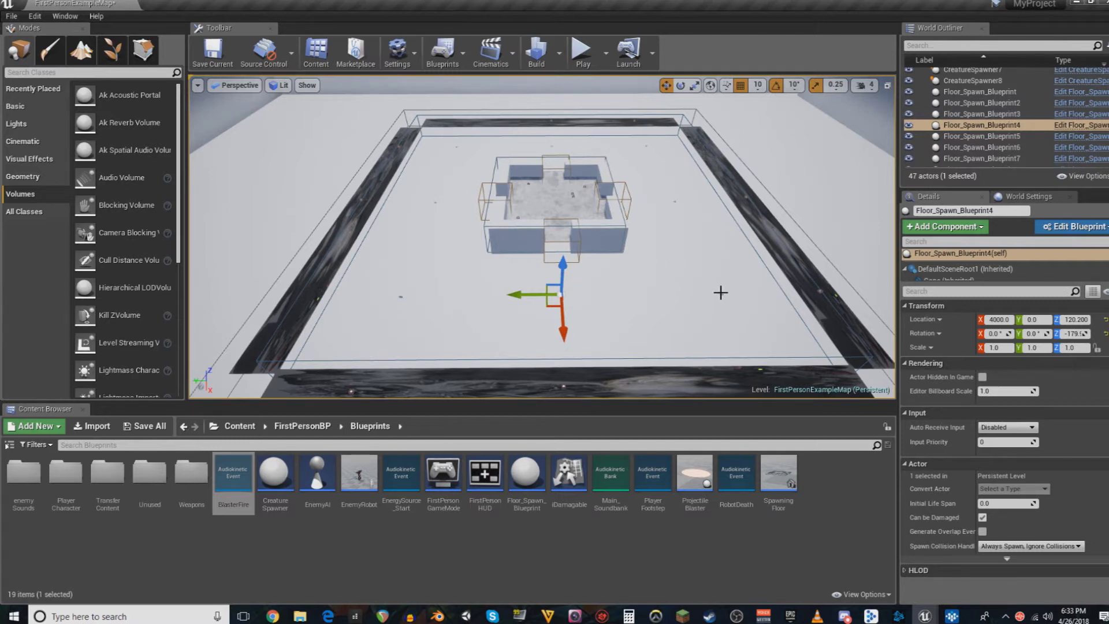
{"action": "left_click", "coordinate": [721, 292]}
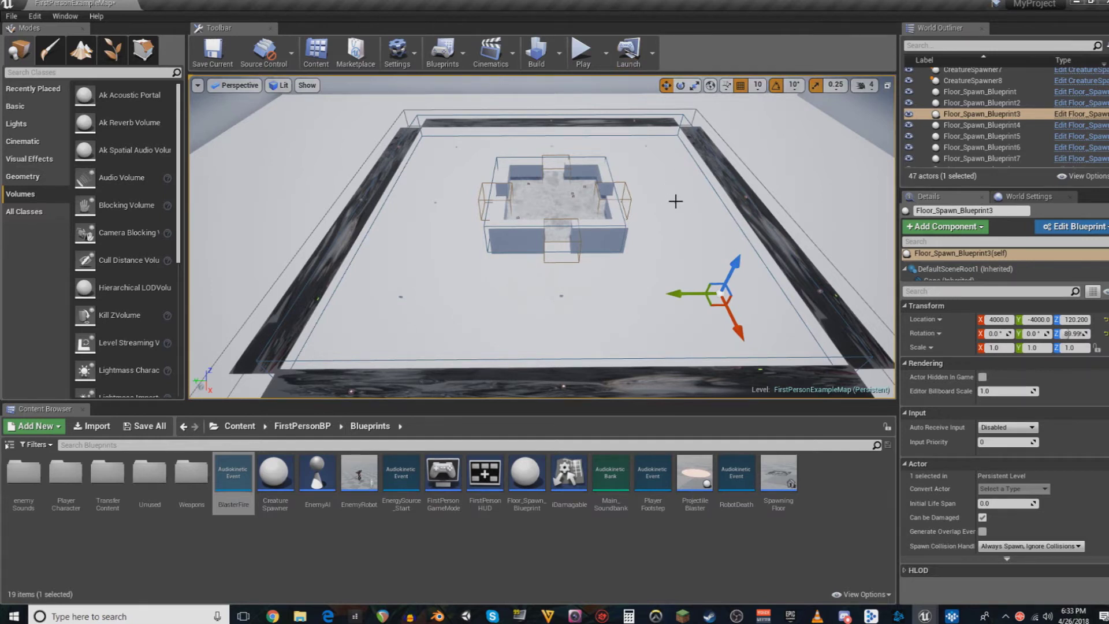
{"action": "left_click", "coordinate": [675, 201]}
{"action": "left_click", "coordinate": [646, 146]}
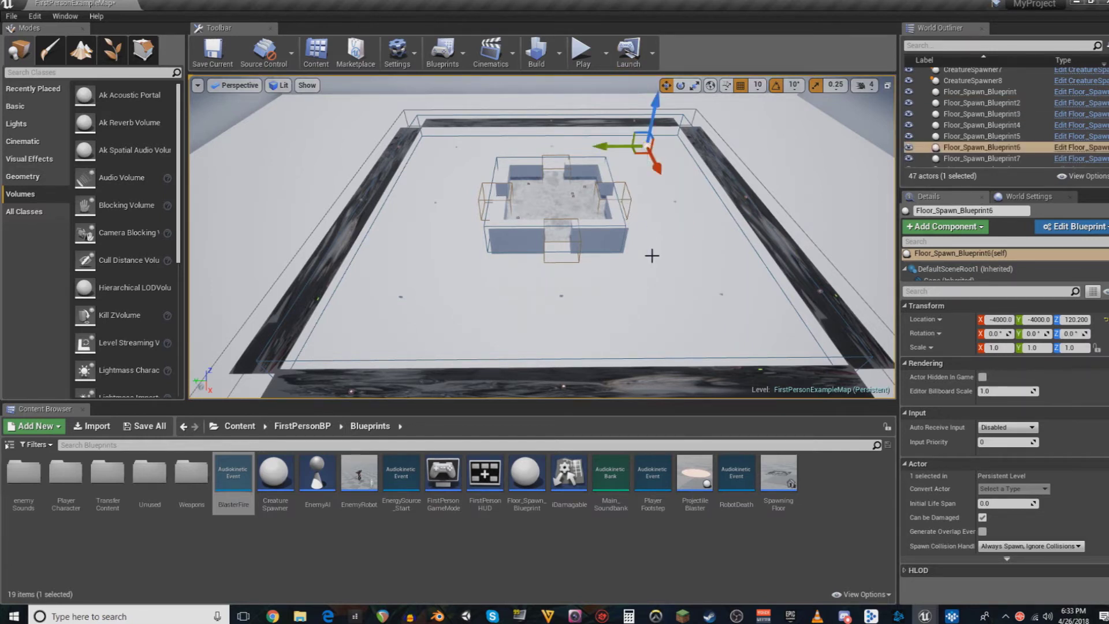
- Select the outer AkSpatialAudioVolume and the central room's AkSpatialAudioVolume3 in turn and view the areas they cover
{"action": "left_click", "coordinate": [656, 268]}
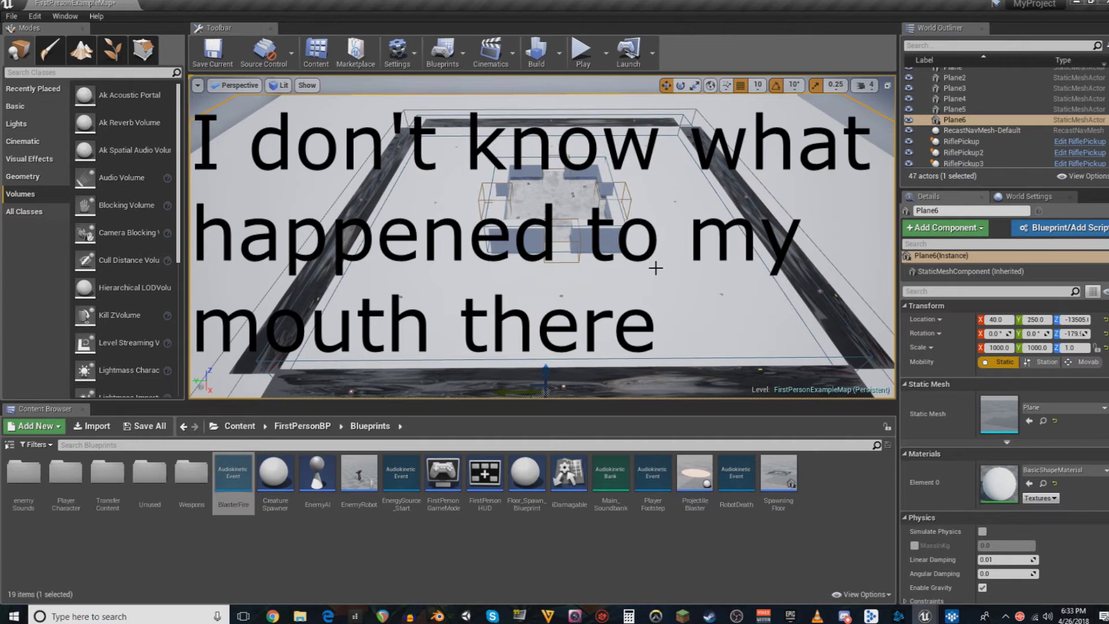
{"action": "left_click", "coordinate": [683, 116]}
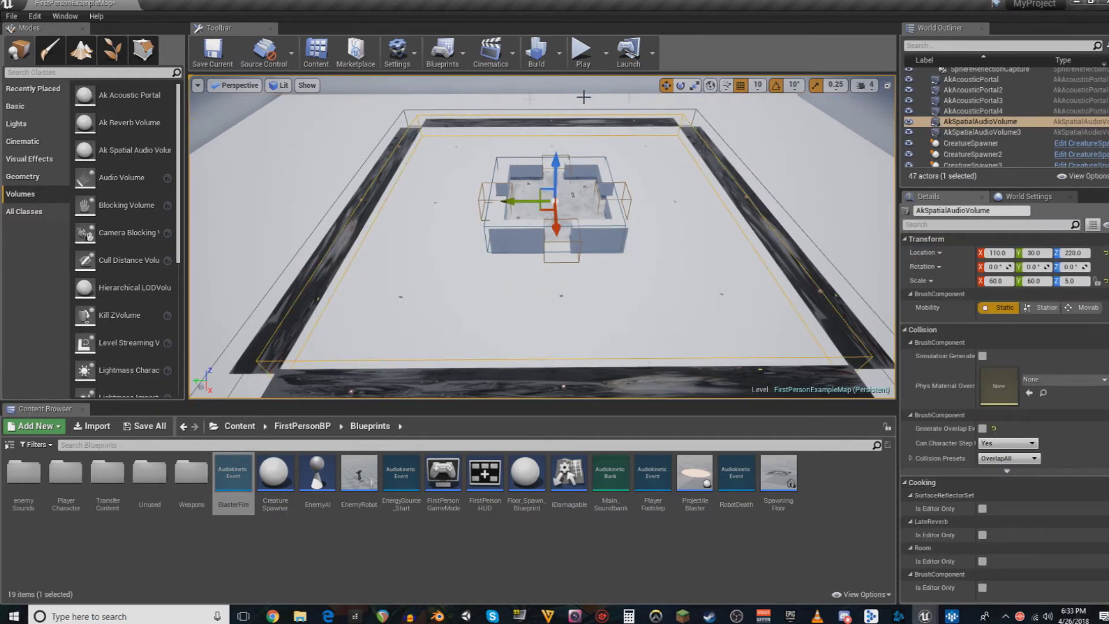
{"action": "left_click", "coordinate": [501, 156]}
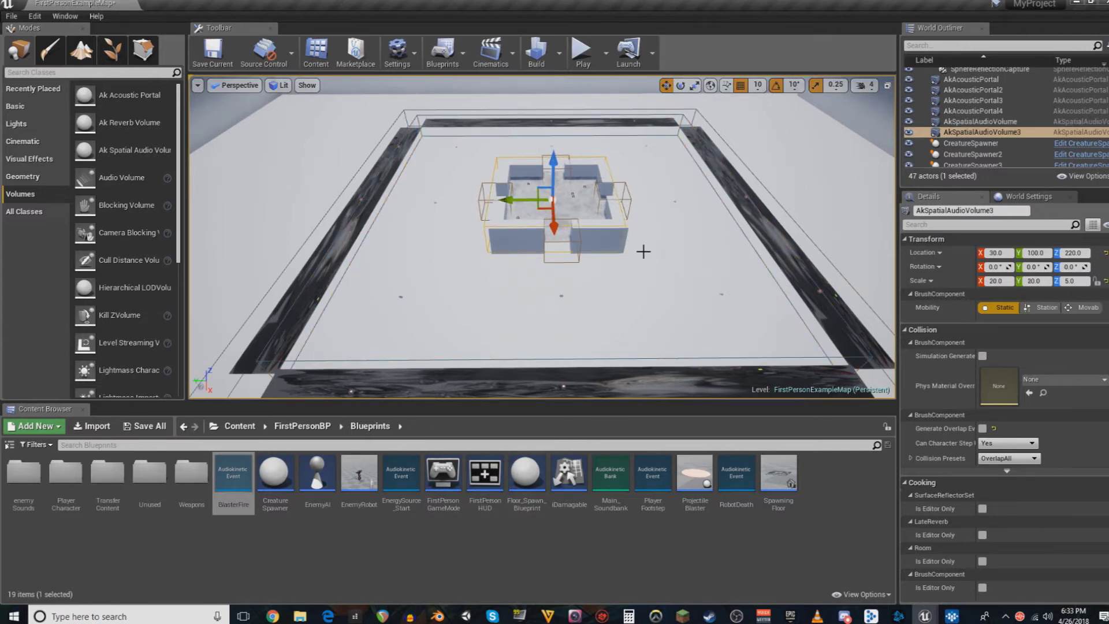
{"action": "right_click_drag", "start_coordinate": [715, 268], "coordinate": [694, 323]}
{"action": "key", "text": "f"}
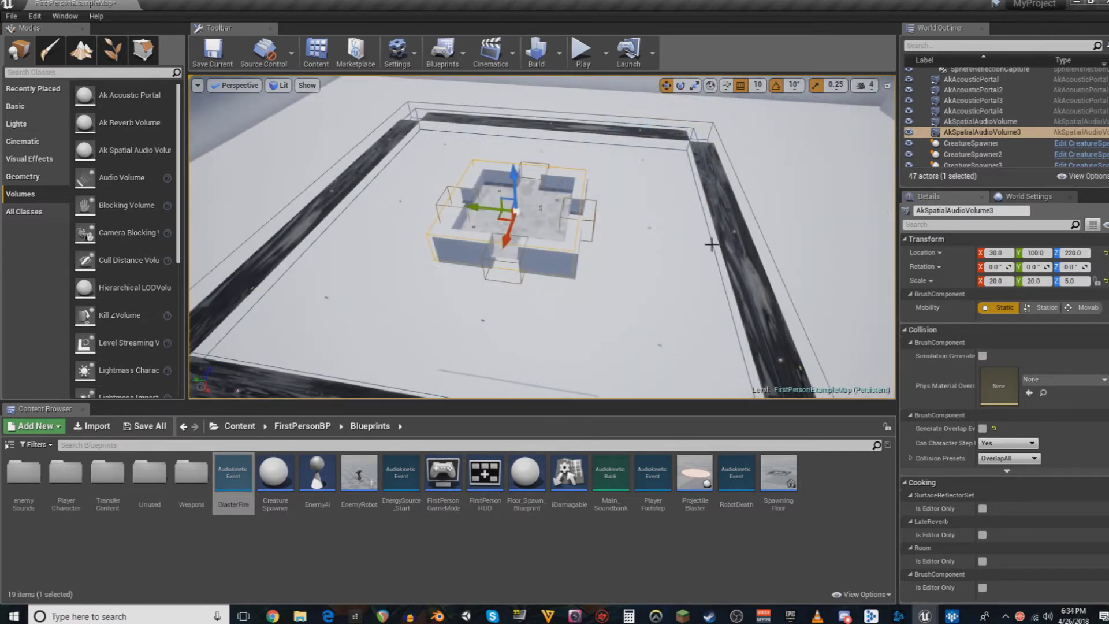
- Switch to Wwise and look through the PowerRoomReverb, StartingRoomReverb and ForestRoomReverb auxiliary buses under the Master Audio Bus
{"action": "left_click", "coordinate": [952, 616]}
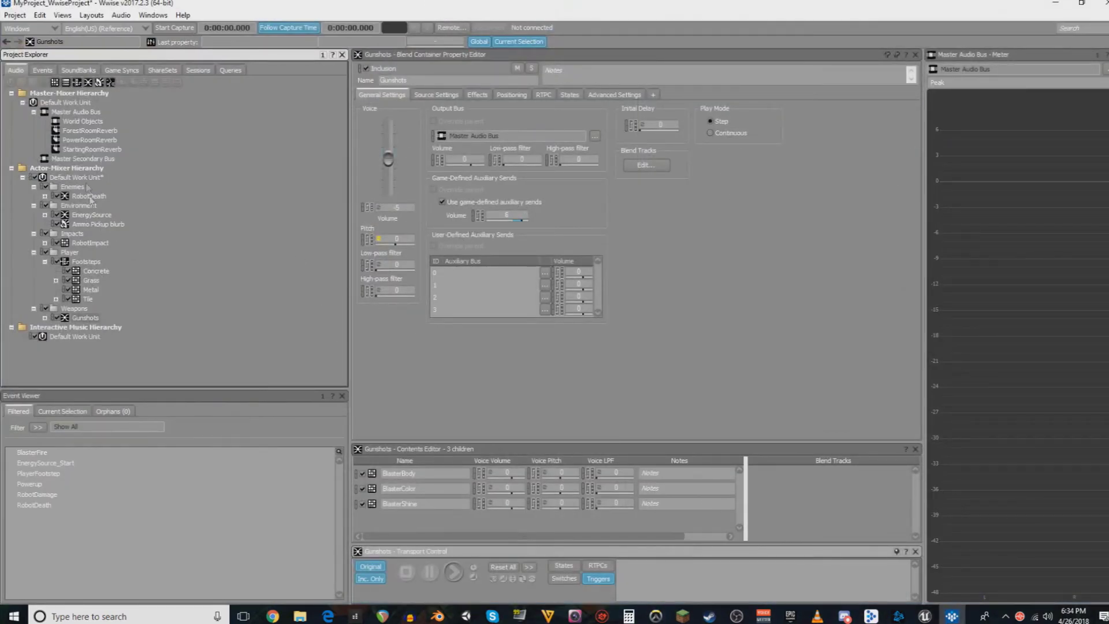
{"action": "left_click", "coordinate": [88, 151]}
{"action": "left_click", "coordinate": [90, 143]}
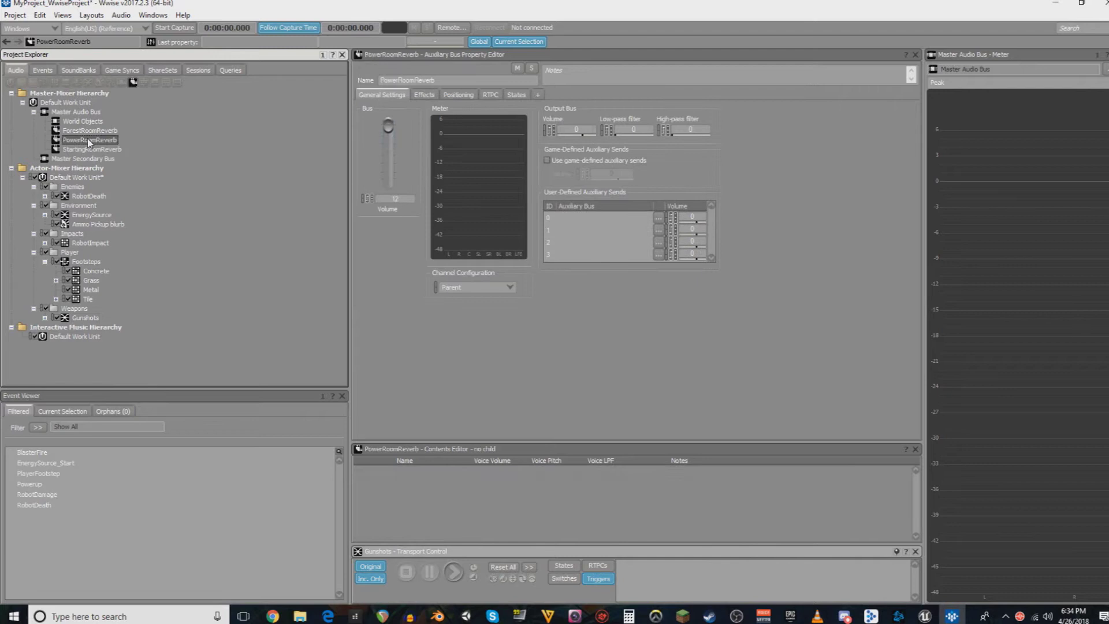
{"action": "left_click", "coordinate": [91, 149]}
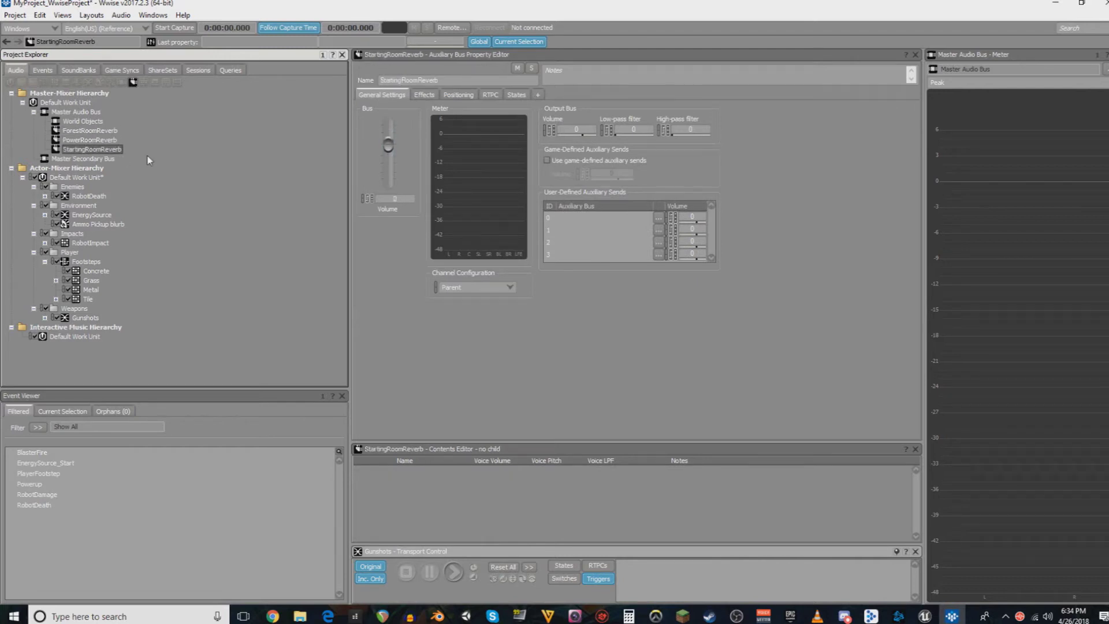
{"action": "left_click", "coordinate": [91, 140]}
{"action": "left_click", "coordinate": [90, 133]}
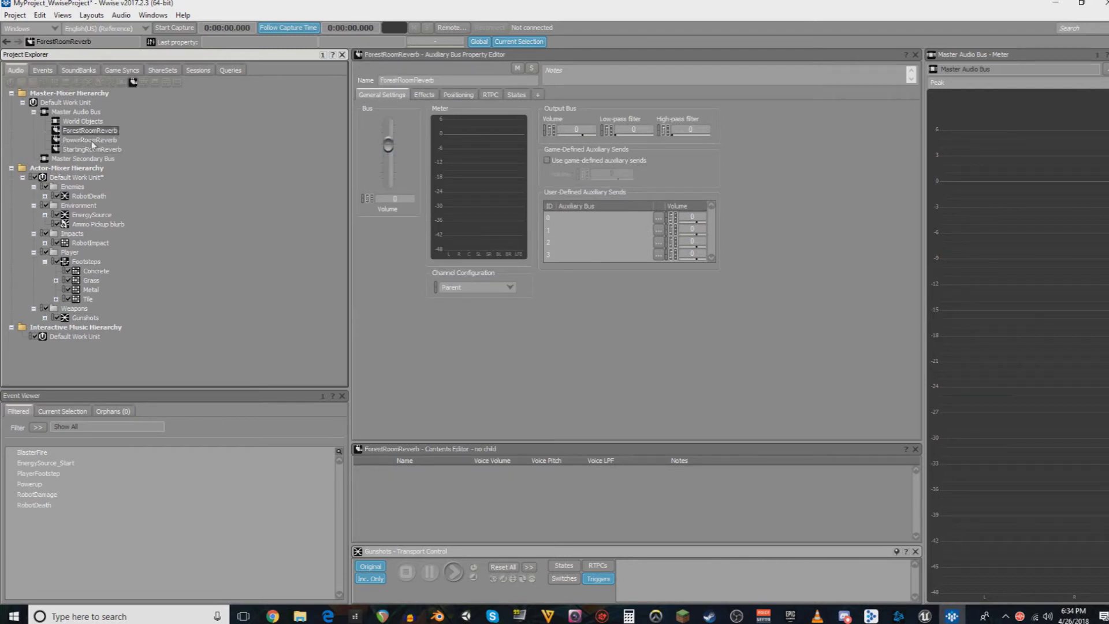
{"action": "left_click", "coordinate": [91, 141]}
{"action": "left_click", "coordinate": [91, 147]}
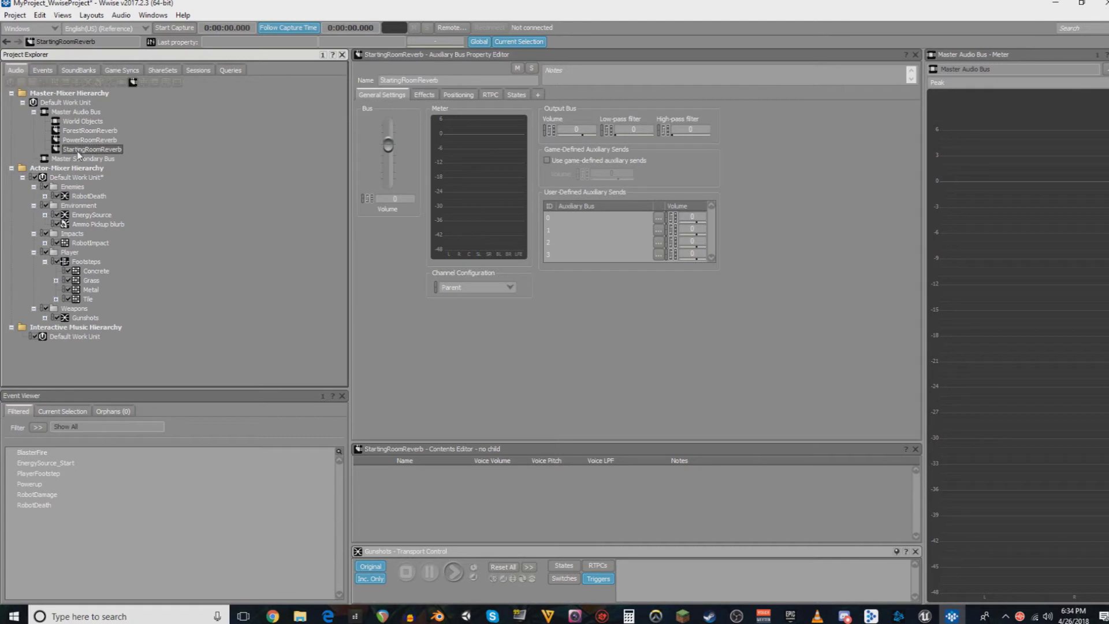
{"action": "left_click", "coordinate": [83, 150]}
- Examine the effects and the positioning settings of the PowerRoomReverb auxiliary bus
{"action": "left_click", "coordinate": [75, 142]}
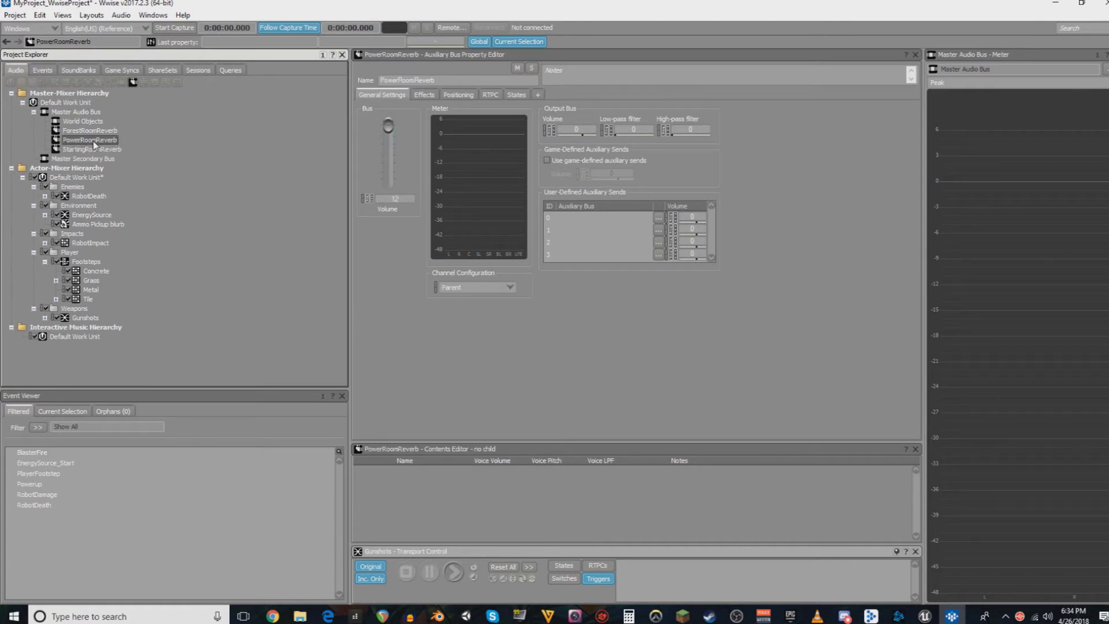
{"action": "left_click", "coordinate": [423, 95]}
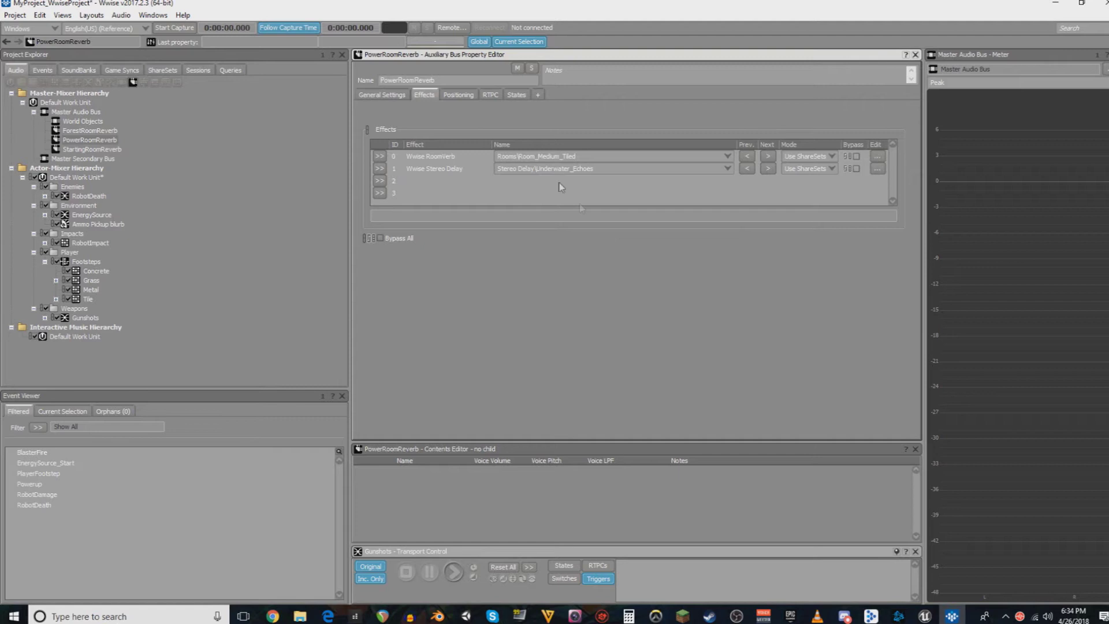
{"action": "left_click", "coordinate": [454, 96]}
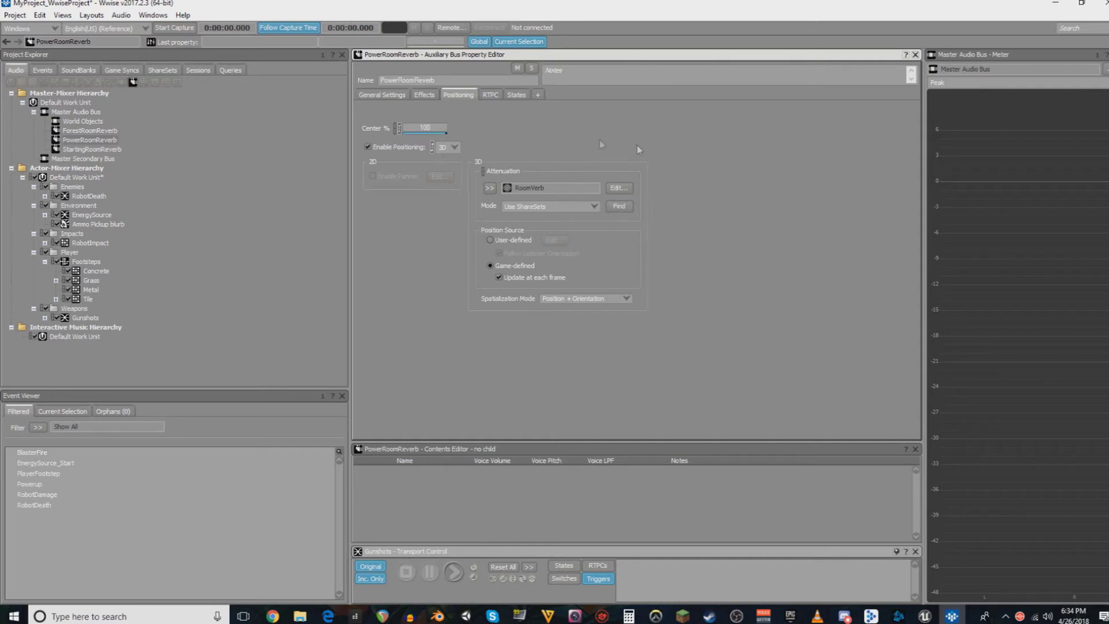
- Compare the game-defined auxiliary sends of the RobotDeath container with those of the Ammo Pickup blurb sound
{"action": "left_click", "coordinate": [89, 196]}
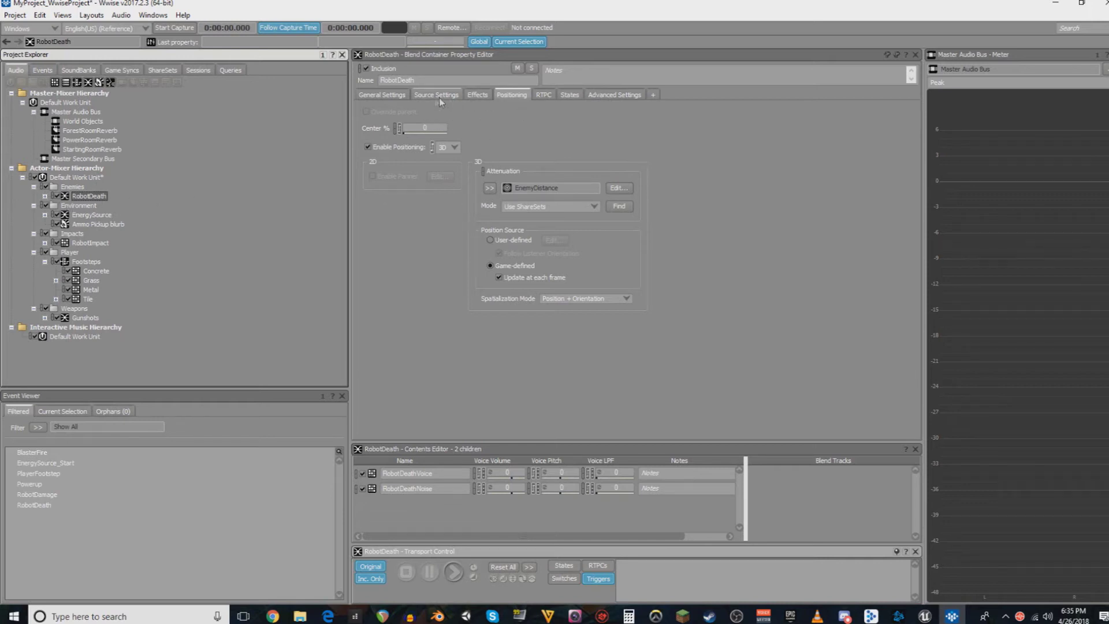
{"action": "left_click", "coordinate": [382, 96]}
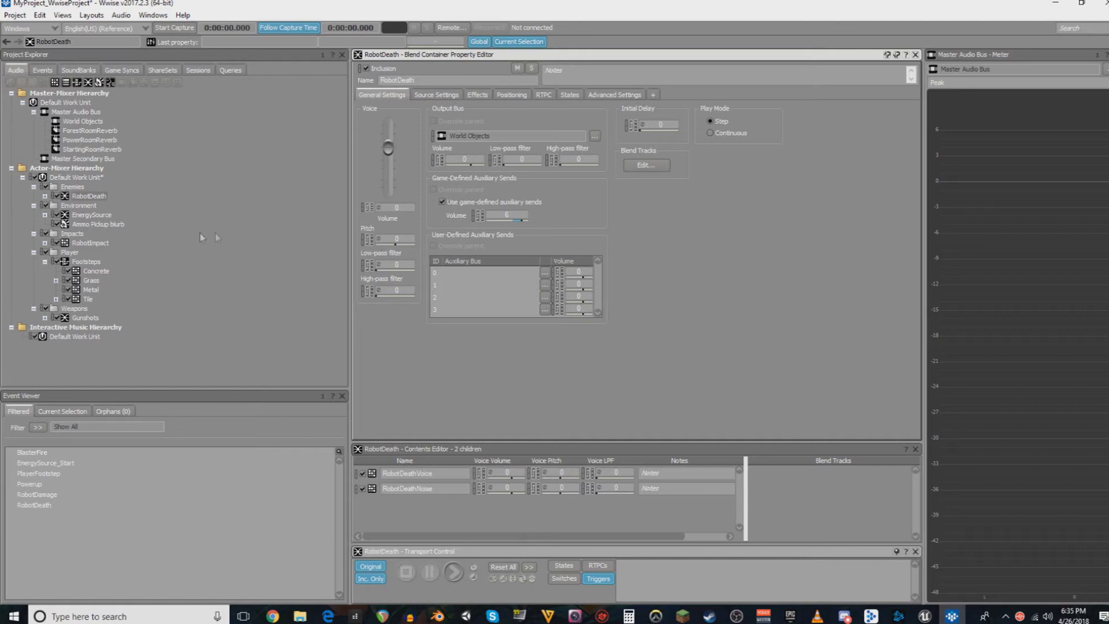
{"action": "left_click", "coordinate": [115, 226]}
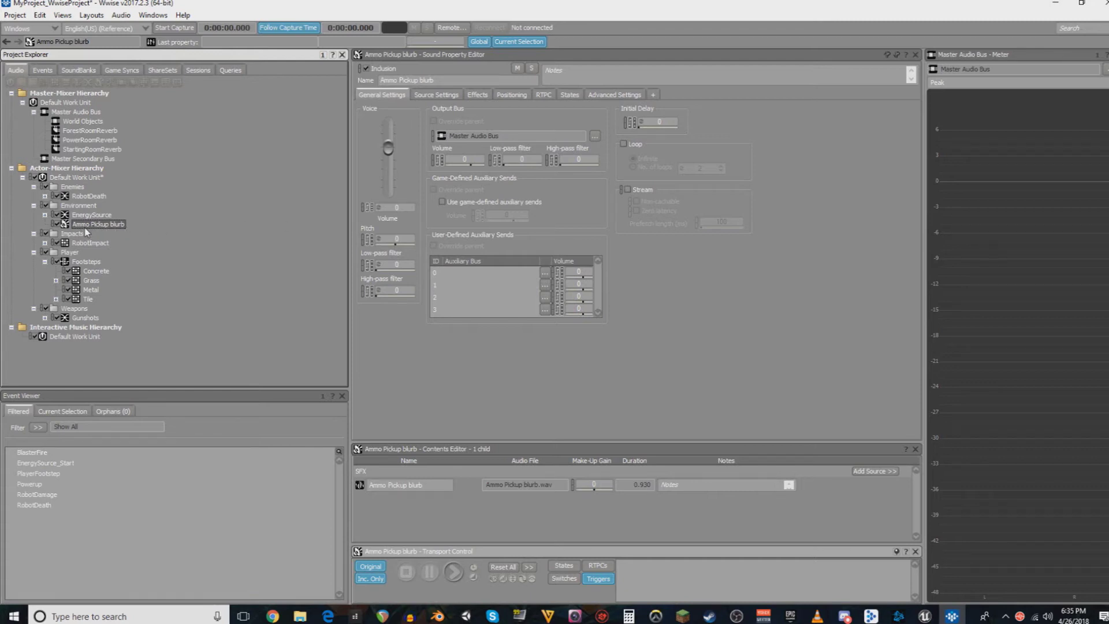
{"action": "key", "text": "F2"}
{"action": "key", "text": "Return"}
- Go over the three room reverb auxiliary buses again, from PowerRoomReverb to StartingRoomReverb and ForestRoomReverb
{"action": "left_click", "coordinate": [72, 139]}
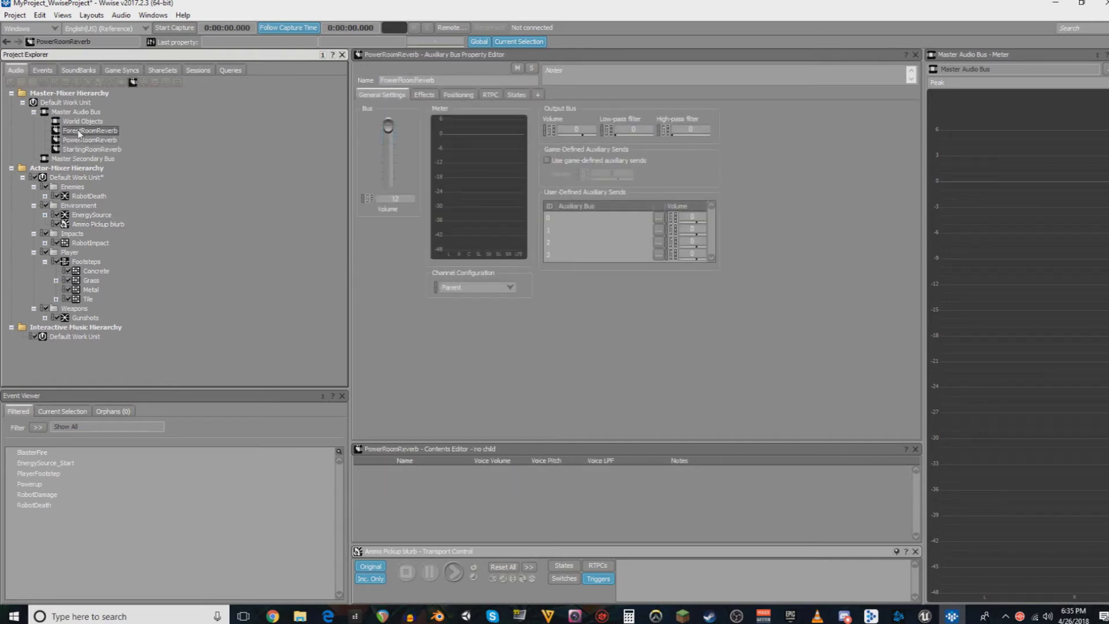
{"action": "left_click", "coordinate": [79, 132]}
{"action": "left_click", "coordinate": [76, 141]}
{"action": "left_click", "coordinate": [78, 150]}
{"action": "left_click", "coordinate": [81, 140]}
{"action": "left_click", "coordinate": [86, 131]}
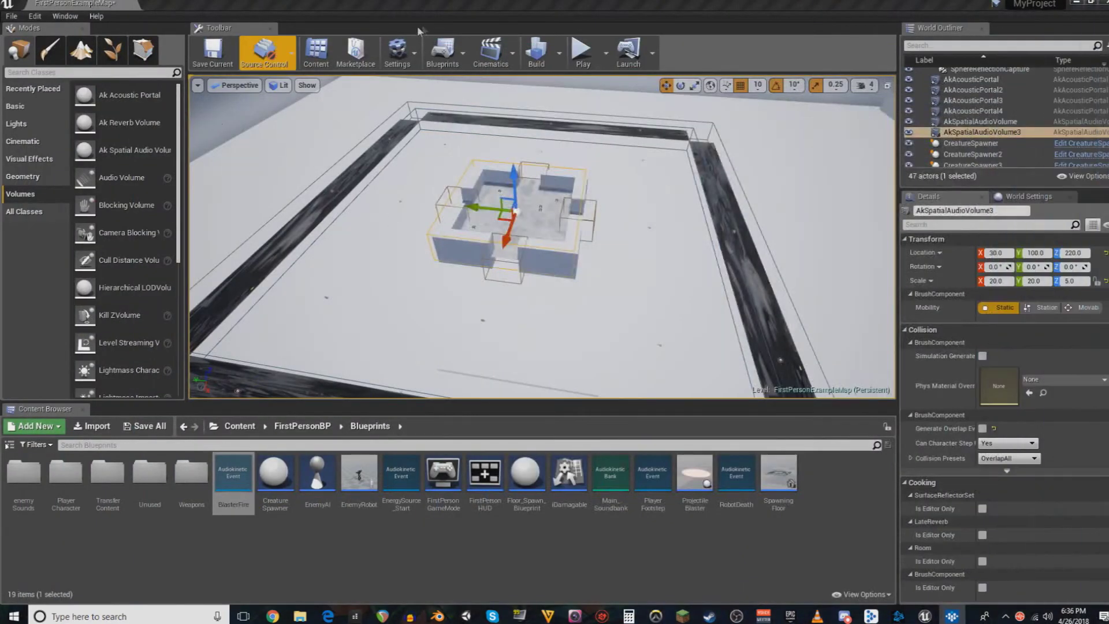
- Return to Unreal and select the outer AkSpatialAudioVolume to examine its collision settings
{"action": "right_click_drag", "start_coordinate": [638, 319], "coordinate": [651, 324]}
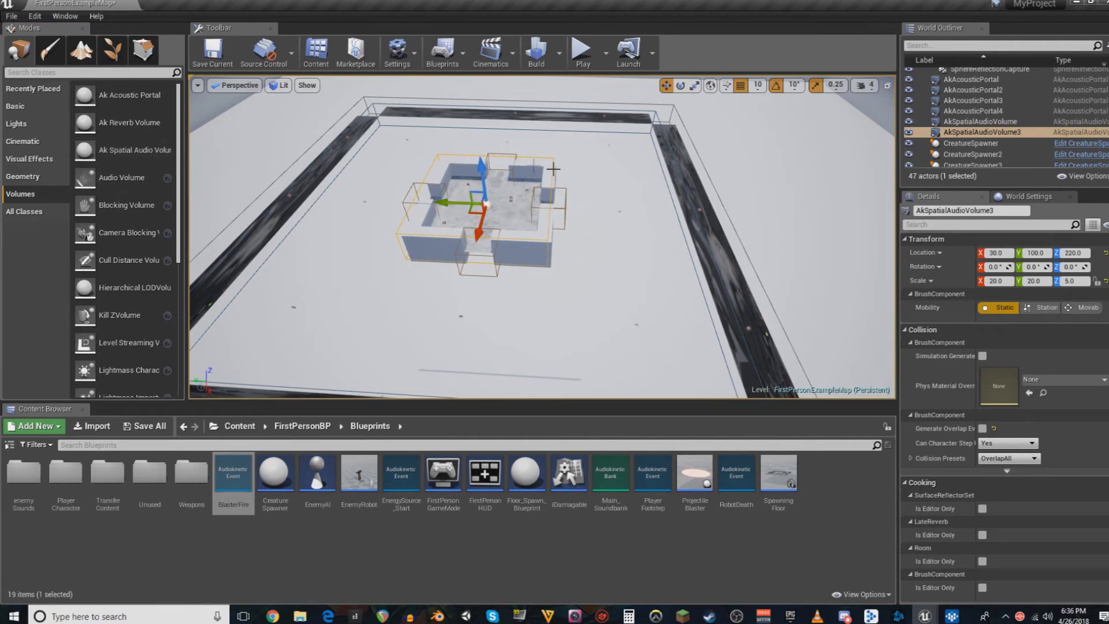
{"action": "left_click", "coordinate": [657, 110]}
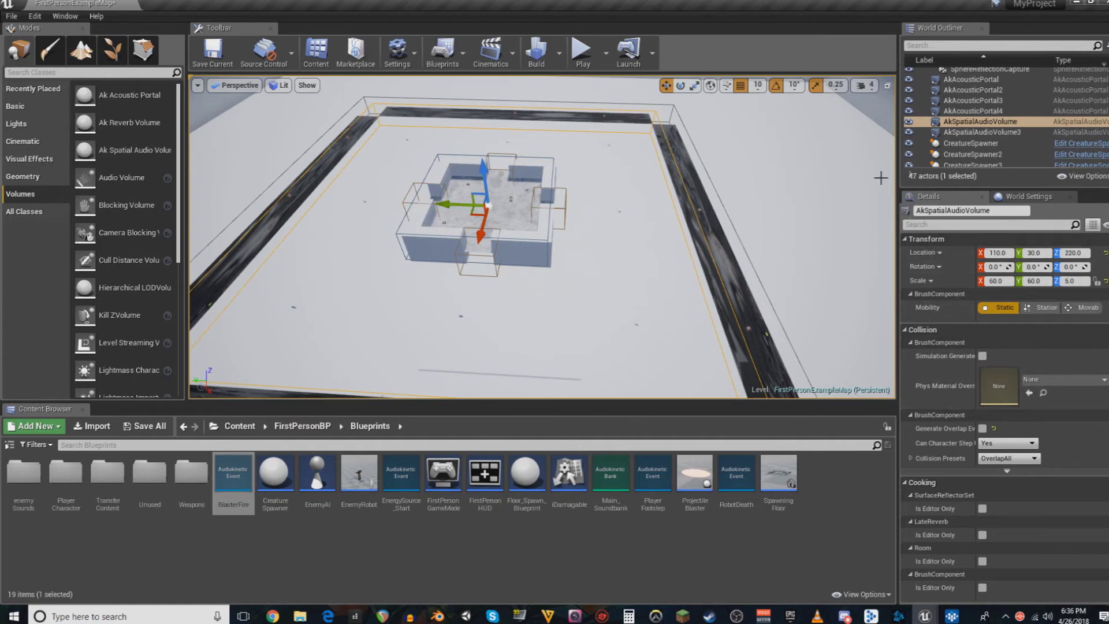
{"action": "scroll", "coordinate": [1025, 324], "scroll_direction": "down", "scroll_amount": 2}
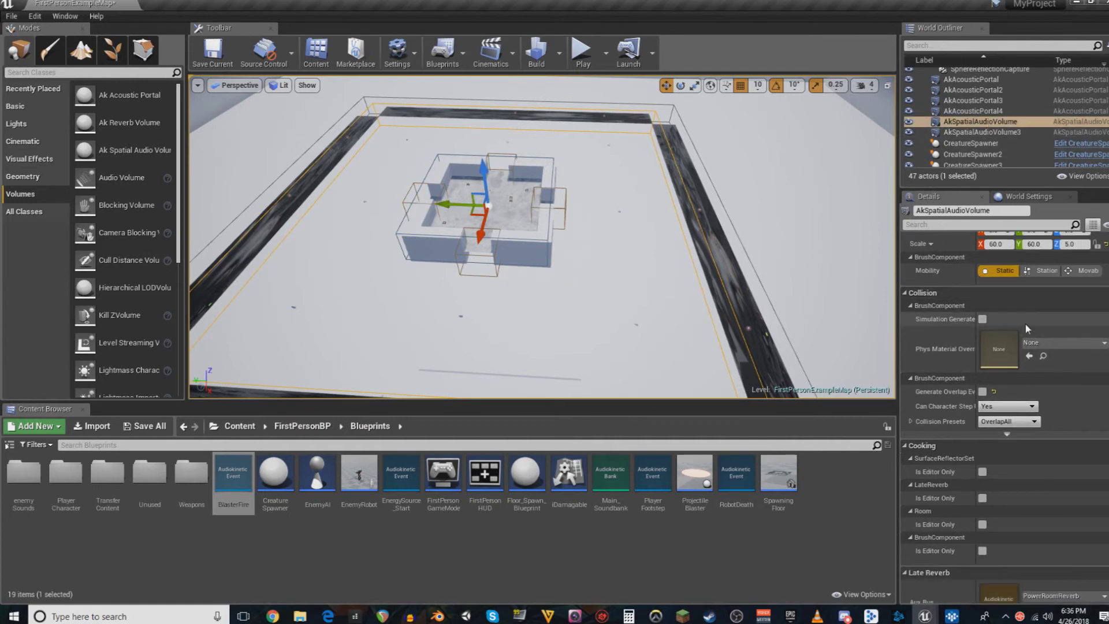
{"action": "scroll", "coordinate": [1025, 328], "scroll_direction": "up", "scroll_amount": 1}
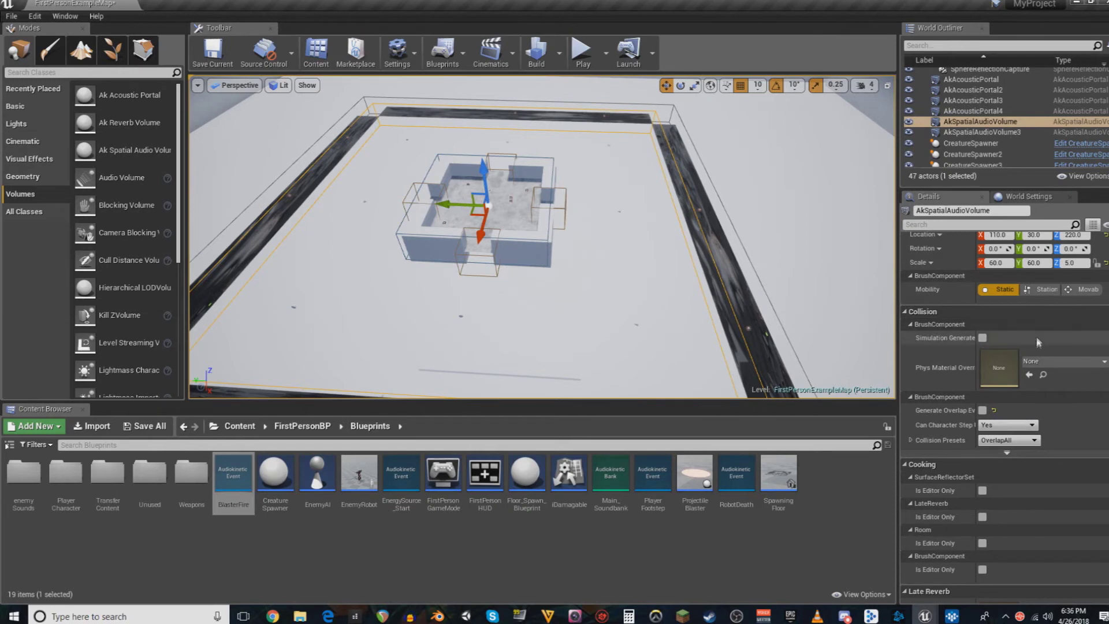
- Turn on Generate Overlap Events for the outer AkSpatialAudioVolume and switch it back off
{"action": "left_click", "coordinate": [983, 411]}
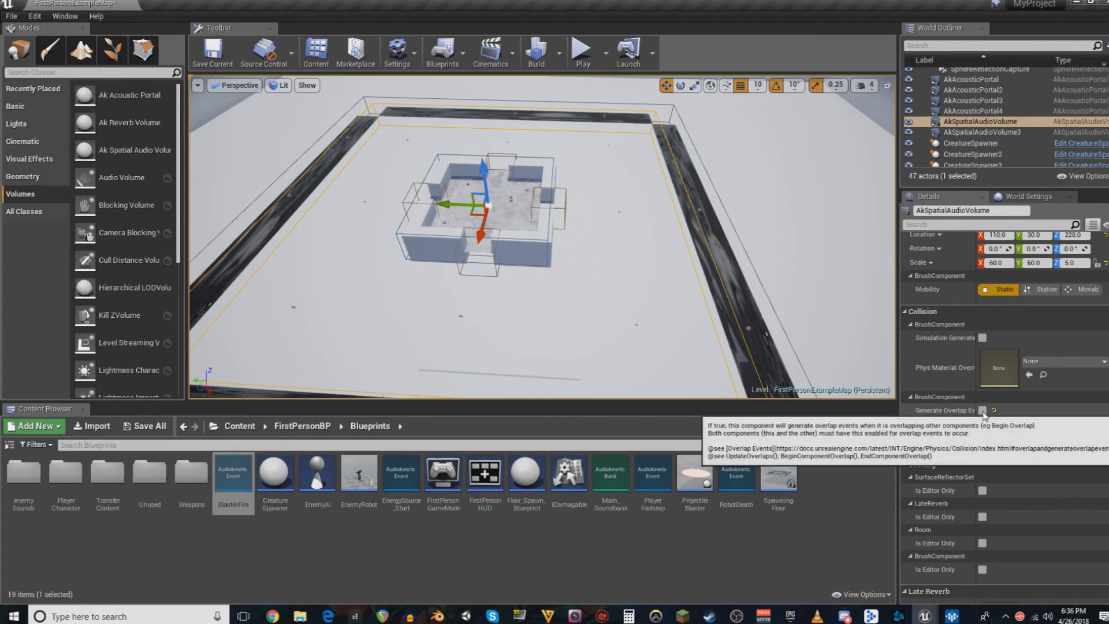
{"action": "left_click", "coordinate": [982, 410]}
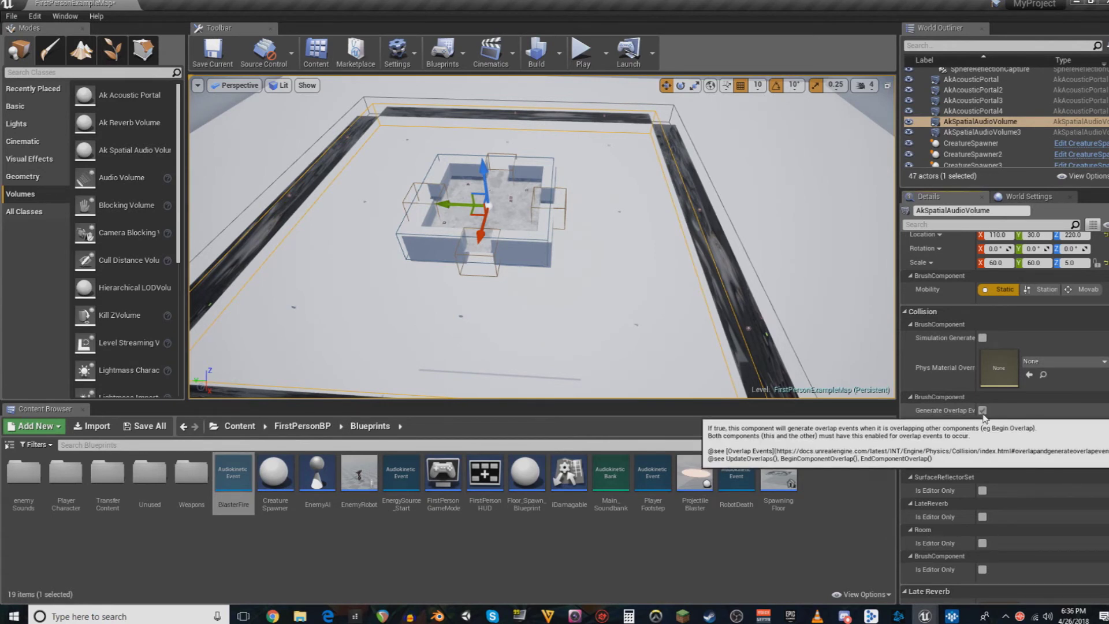
{"action": "left_click_drag", "start_coordinate": [975, 423], "coordinate": [986, 422]}
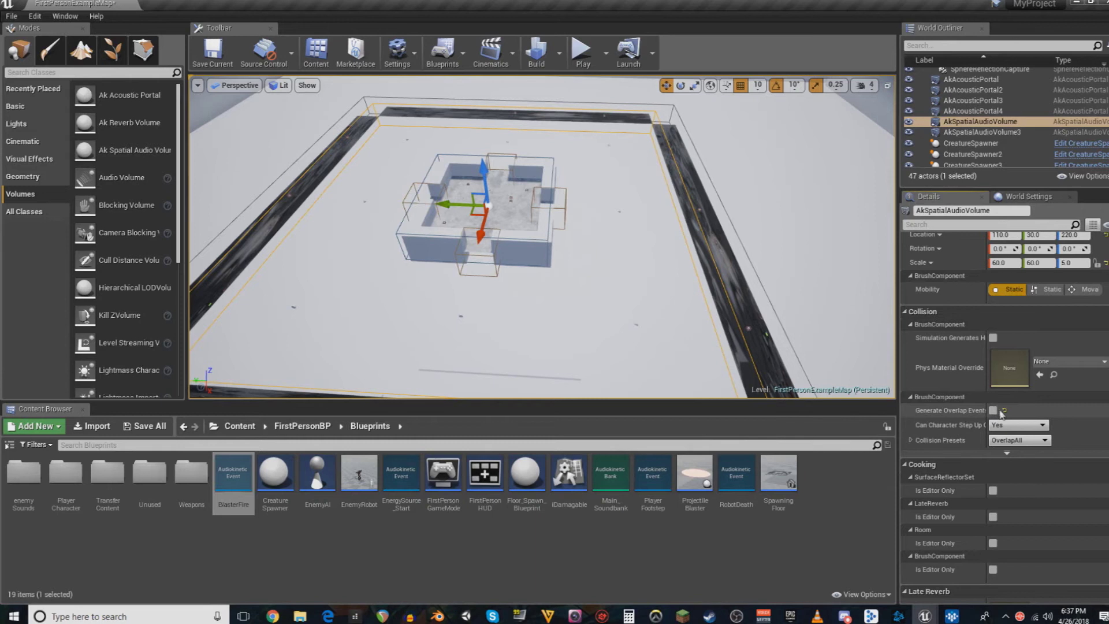
- Examine the outer AkSpatialAudioVolume's advanced collision options and the auxiliary buses available for its Late Reverb
{"action": "left_click", "coordinate": [1009, 454]}
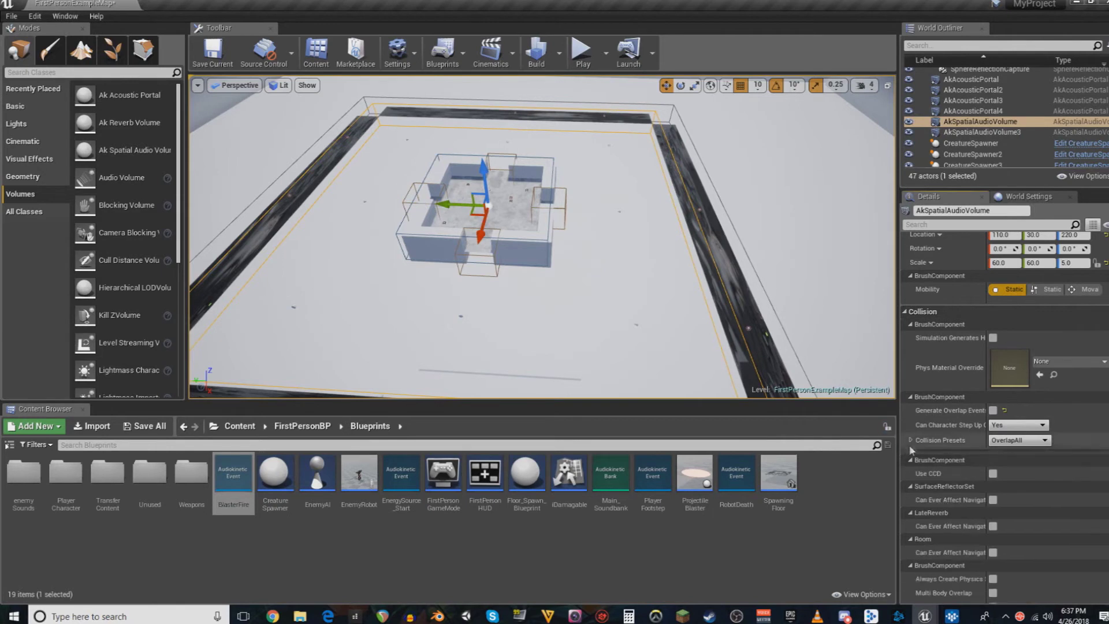
{"action": "left_click", "coordinate": [912, 439]}
{"action": "scroll", "coordinate": [1005, 379], "scroll_direction": "down", "scroll_amount": 10}
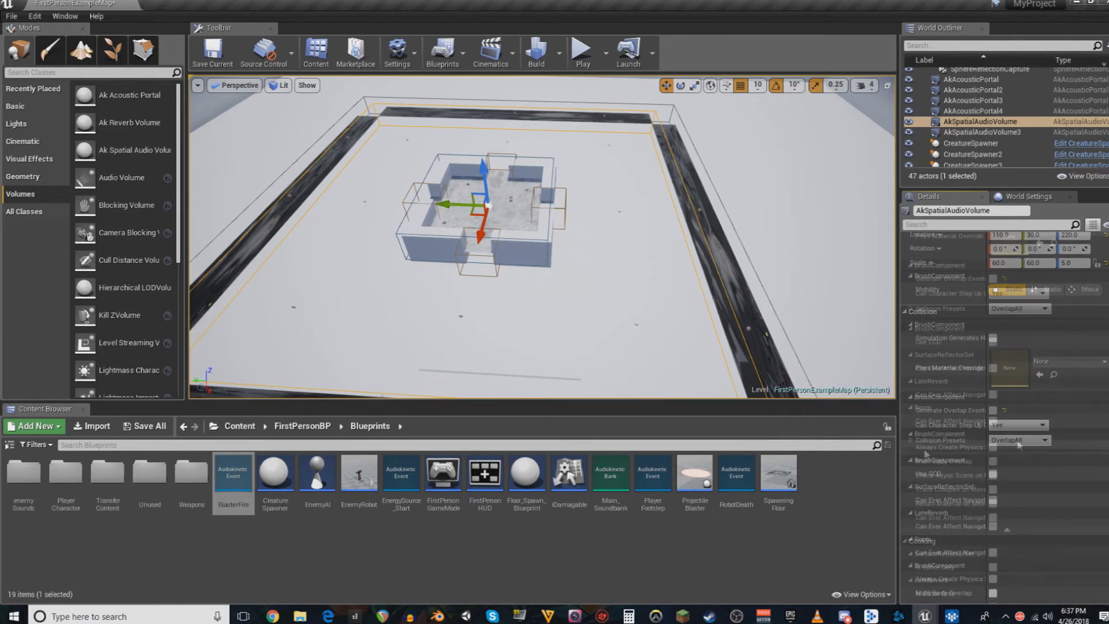
{"action": "scroll", "coordinate": [1004, 383], "scroll_direction": "down", "scroll_amount": 5}
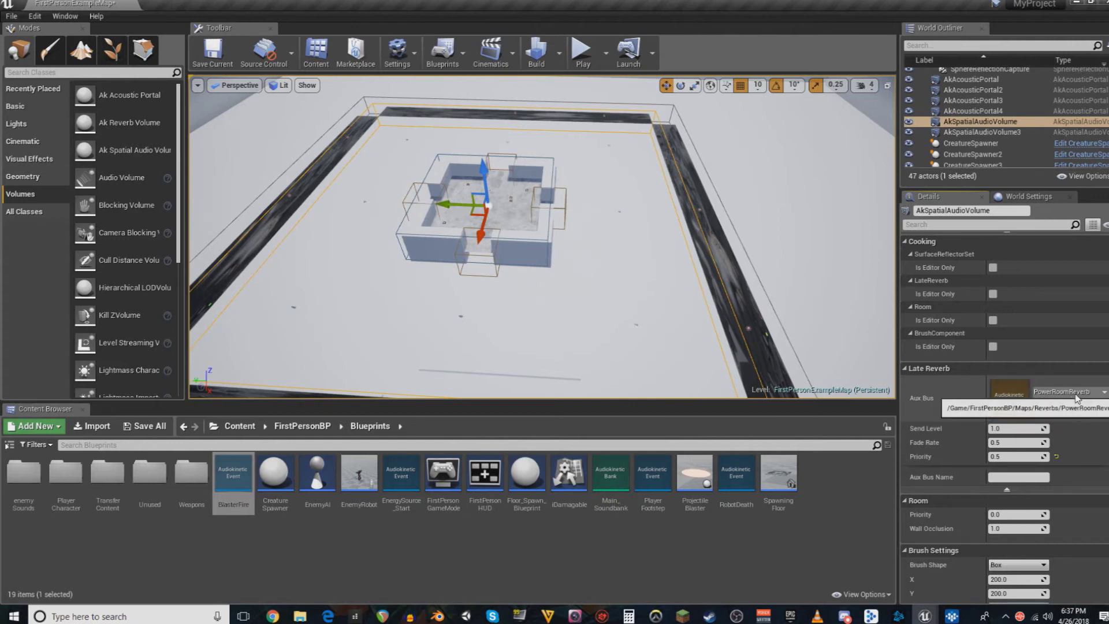
{"action": "left_click", "coordinate": [1094, 393]}
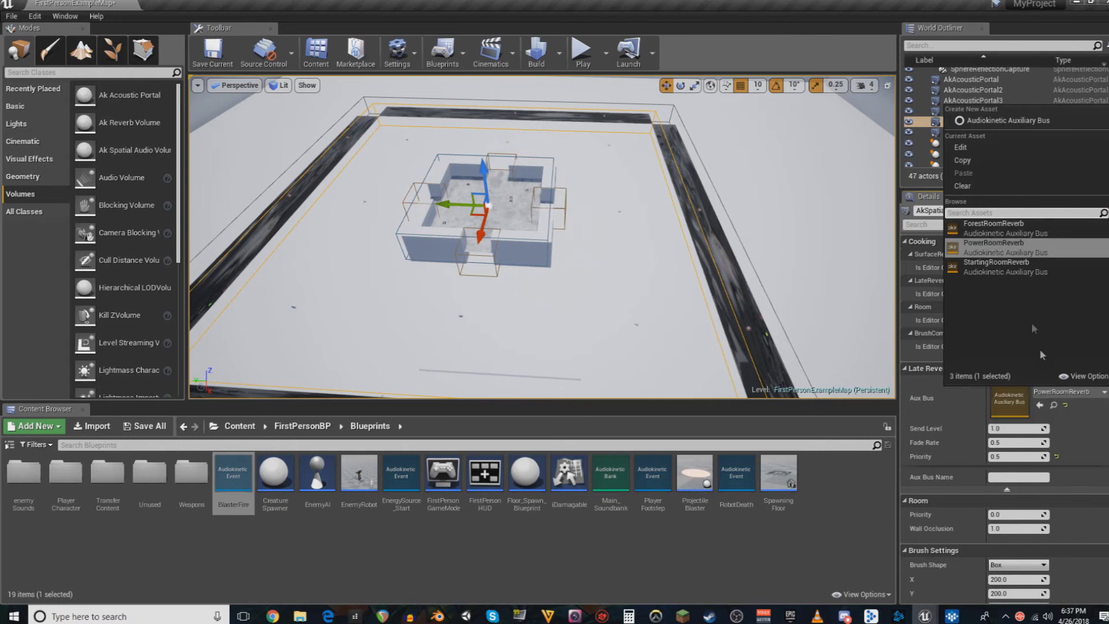
{"action": "left_click", "coordinate": [1076, 395]}
{"action": "left_click", "coordinate": [954, 123]}
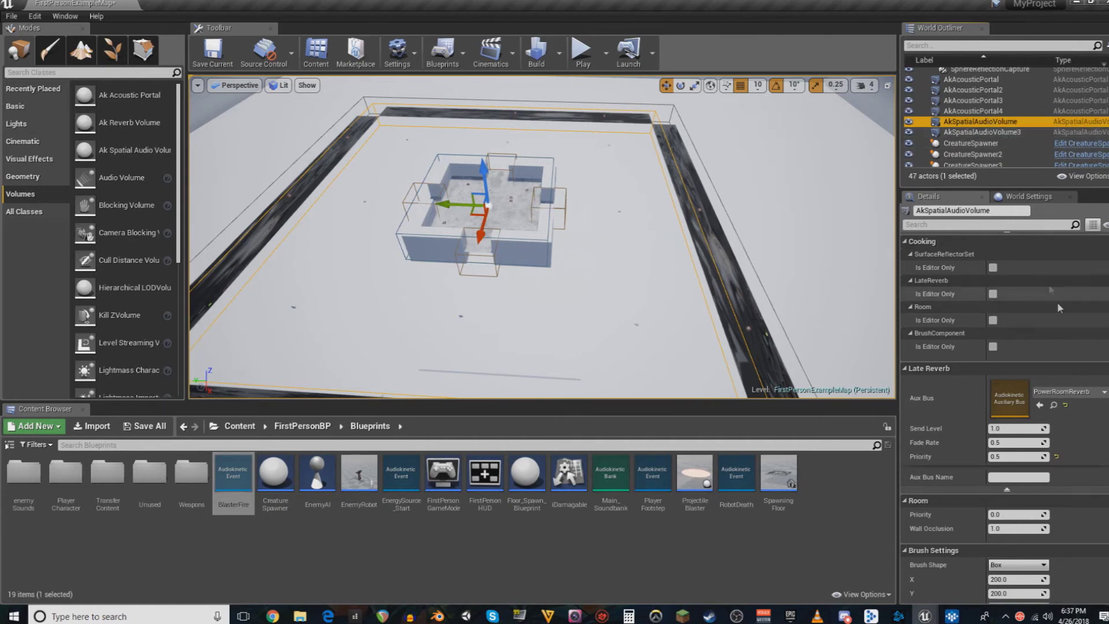
{"action": "left_click", "coordinate": [1072, 392]}
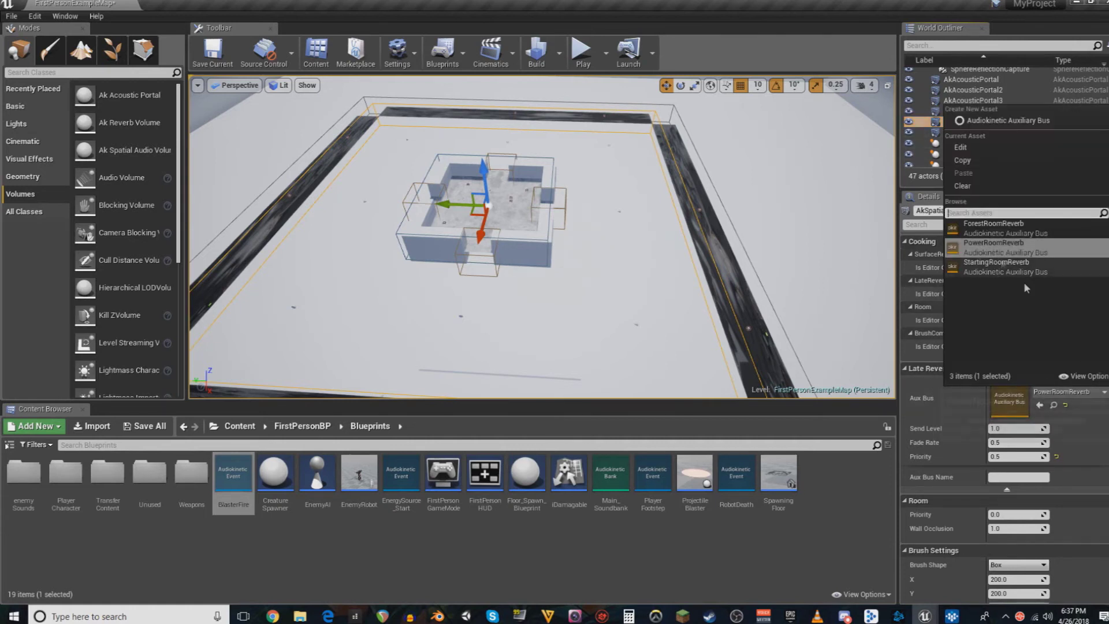
{"action": "left_click", "coordinate": [1085, 397]}
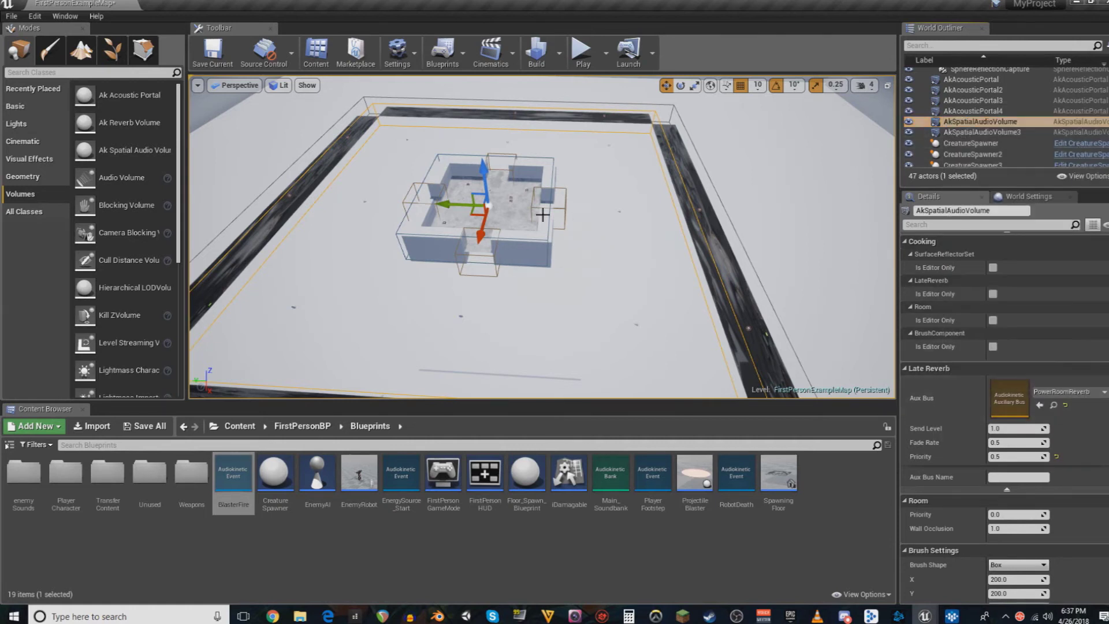
- Compare the Late Reverb aux bus and the priorities of AkSpatialAudioVolume3 with those of the outer AkSpatialAudioVolume
{"action": "left_click", "coordinate": [526, 156]}
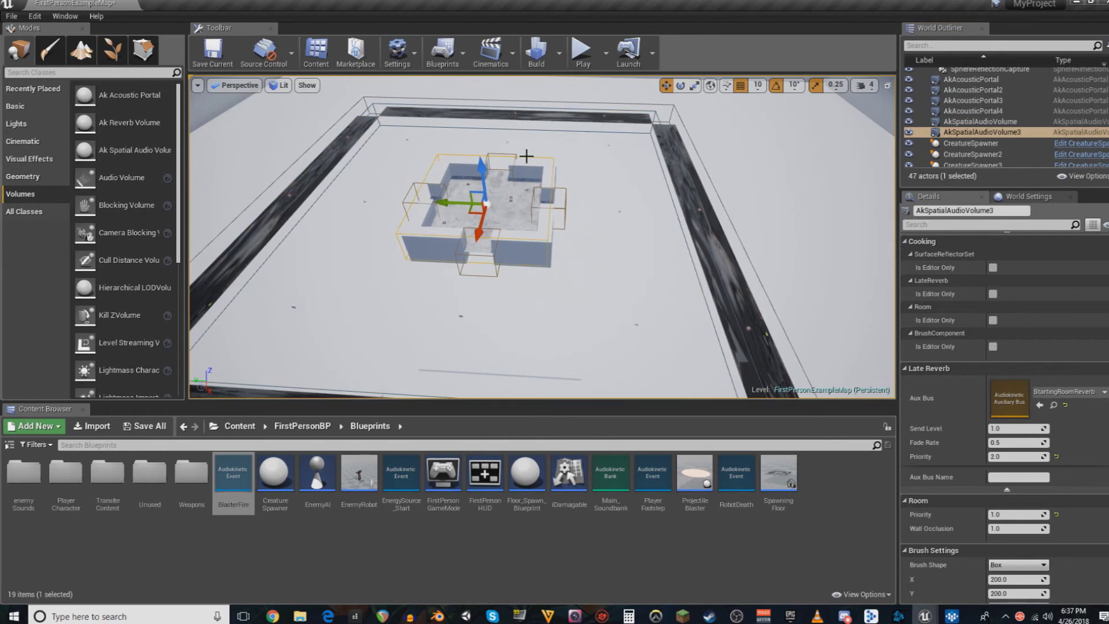
{"action": "left_click", "coordinate": [1069, 392]}
{"action": "left_click", "coordinate": [1082, 397]}
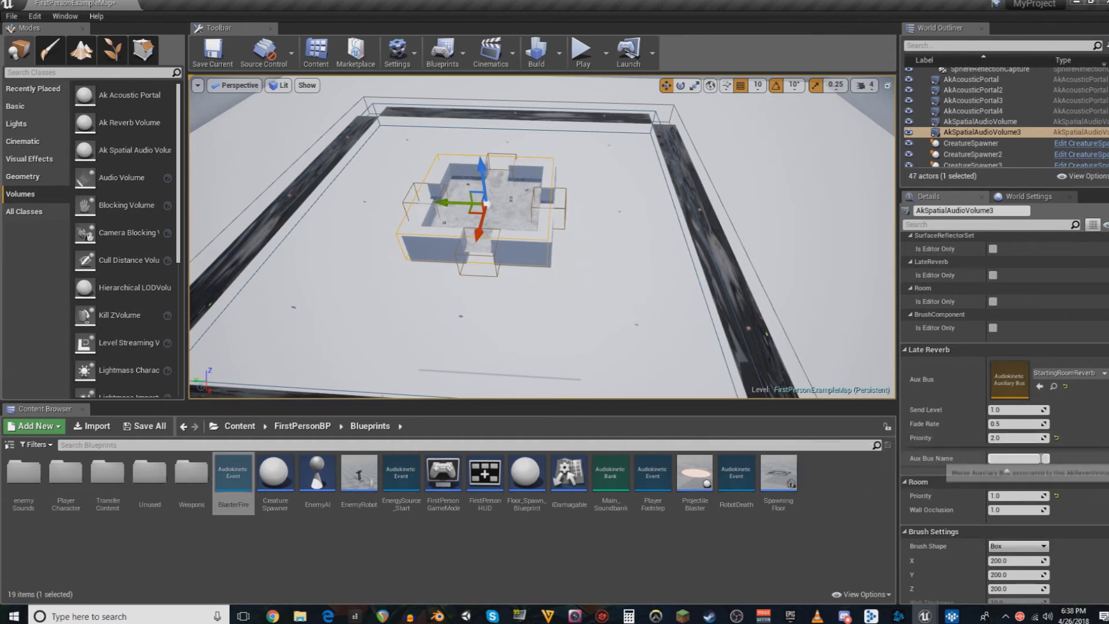
{"action": "left_click", "coordinate": [632, 137]}
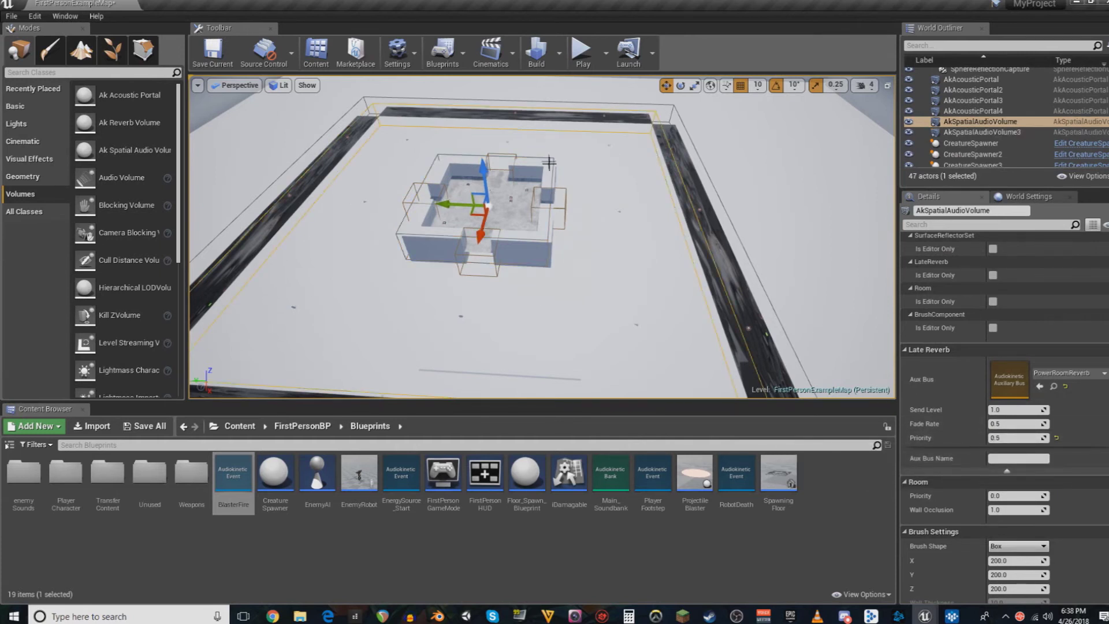
{"action": "left_click", "coordinate": [581, 144]}
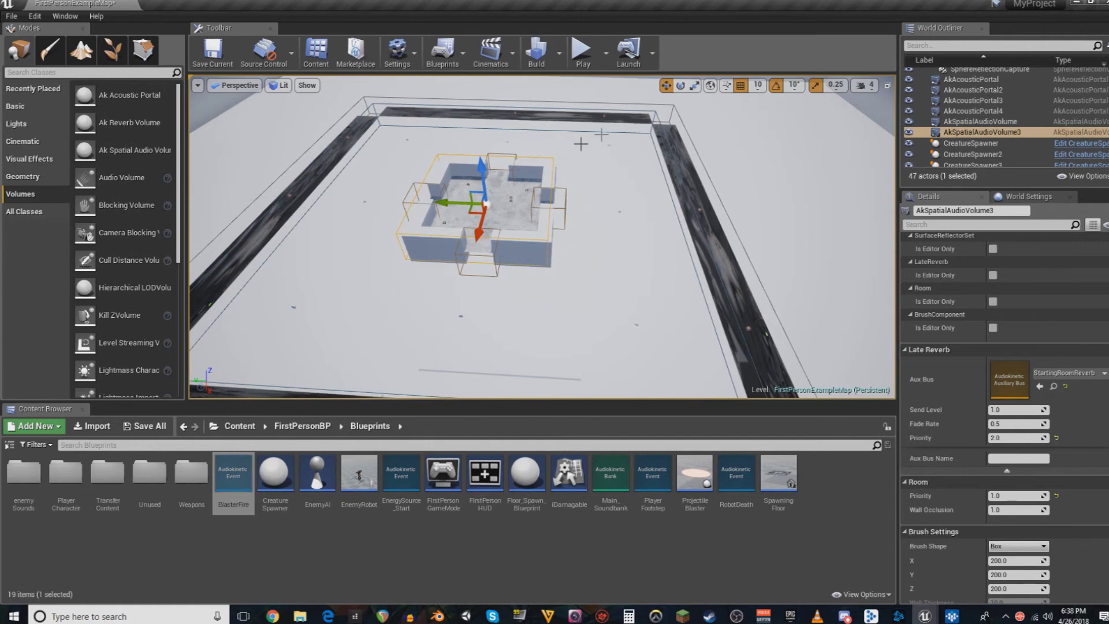
- Examine the Late Reverb priority, Room priority and Wall Occlusion settings of AkSpatialAudioVolume3 around the inner room
{"action": "left_click", "coordinate": [656, 110]}
{"action": "left_click", "coordinate": [554, 159]}
{"action": "left_click", "coordinate": [1007, 439]}
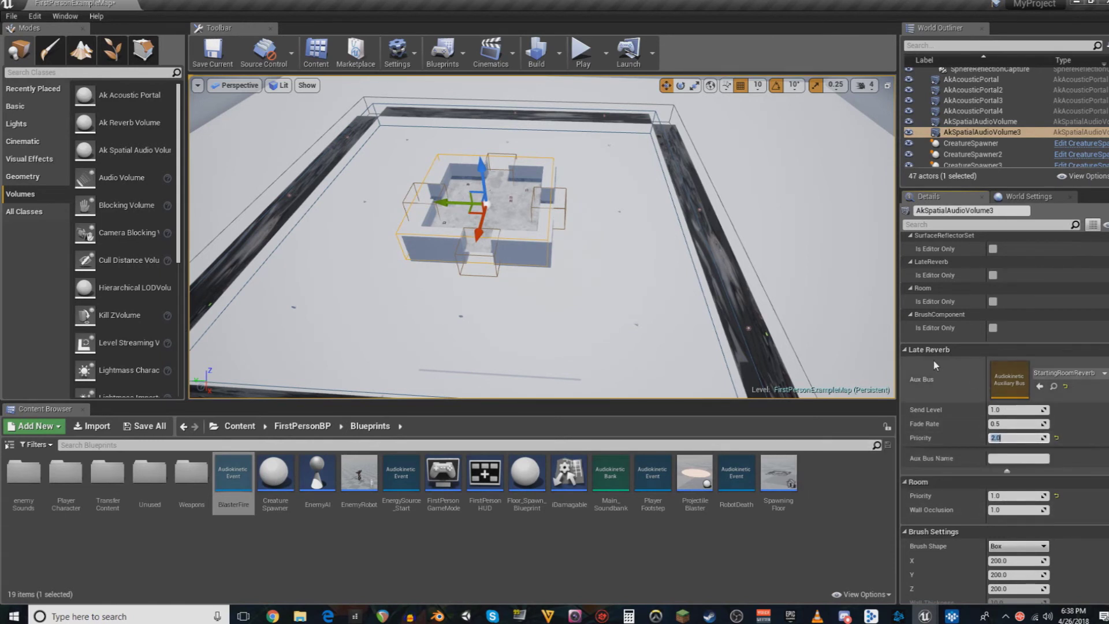
{"action": "left_click", "coordinate": [952, 434]}
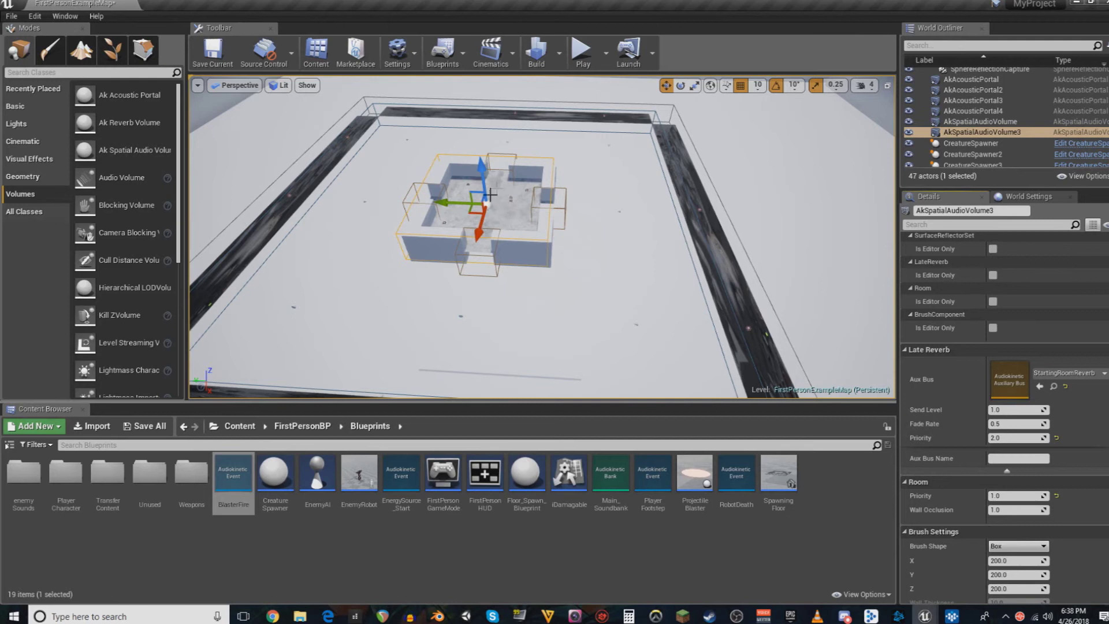
{"action": "scroll", "coordinate": [961, 390], "scroll_direction": "down", "scroll_amount": 3}
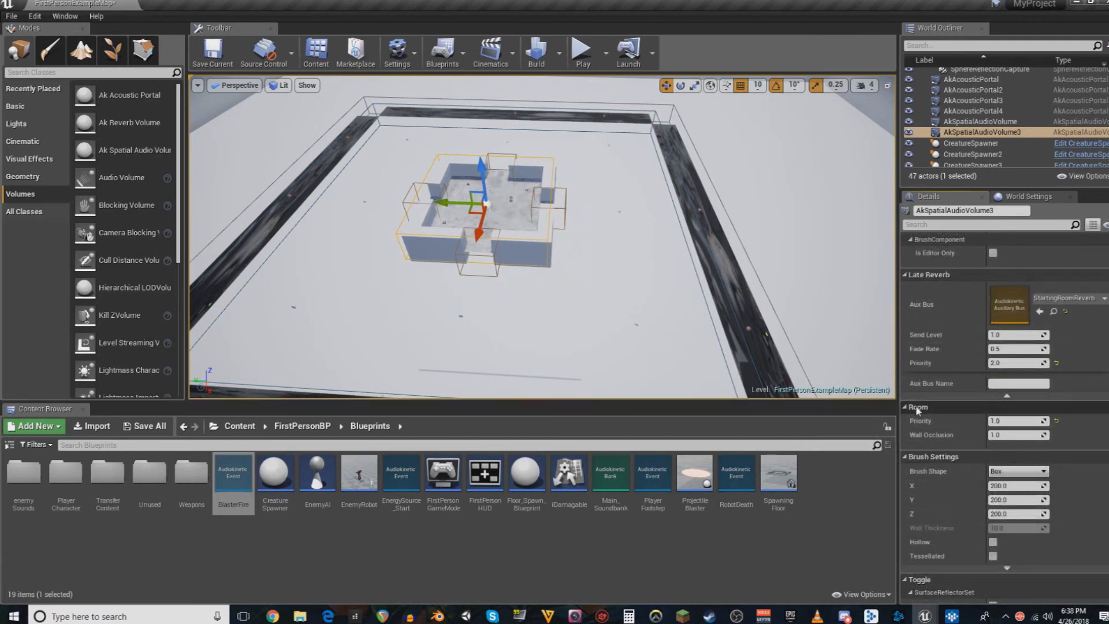
{"action": "left_click", "coordinate": [1037, 421]}
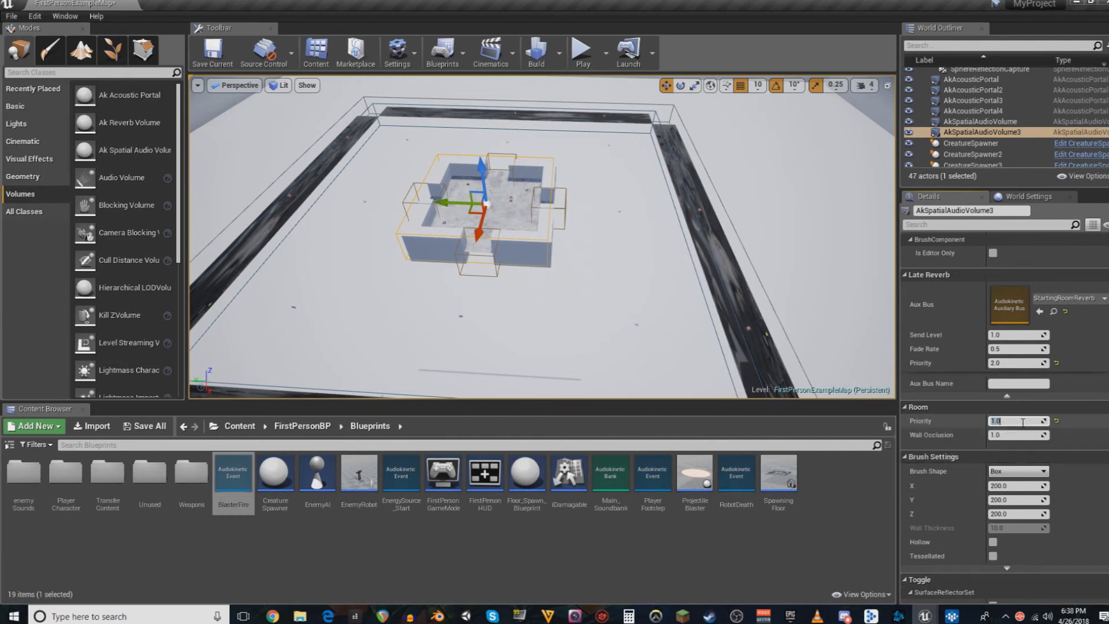
{"action": "scroll", "coordinate": [1026, 381], "scroll_direction": "down", "scroll_amount": 2}
{"action": "left_click", "coordinate": [1018, 398]}
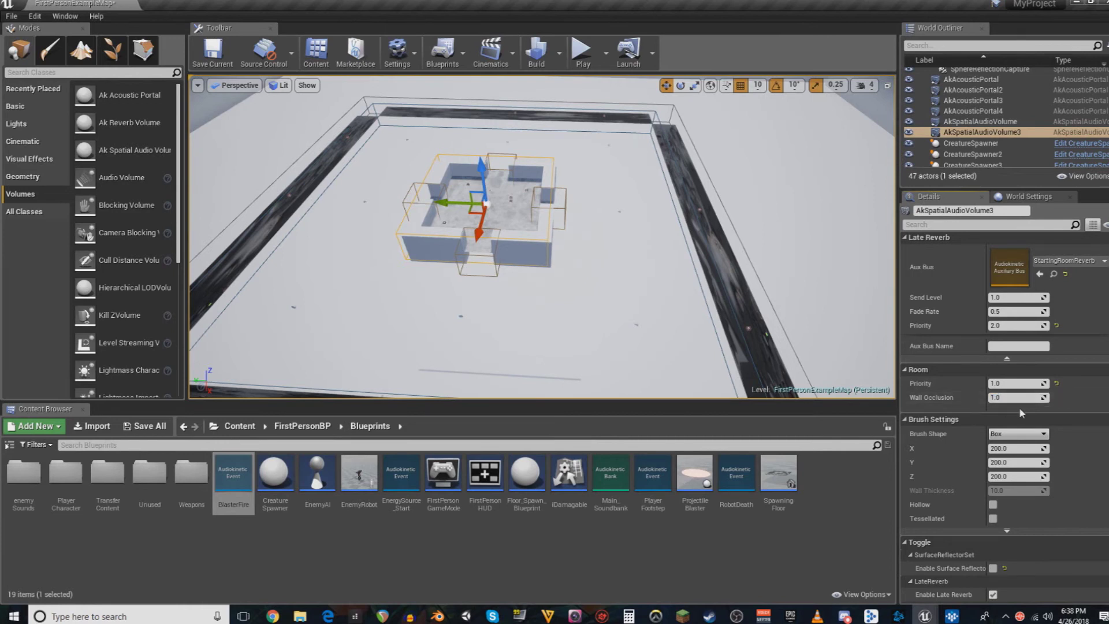
- Examine AkSpatialAudioVolume3's toggles for surface reflectors, late reverb and room
{"action": "scroll", "coordinate": [1068, 421], "scroll_direction": "down", "scroll_amount": 5}
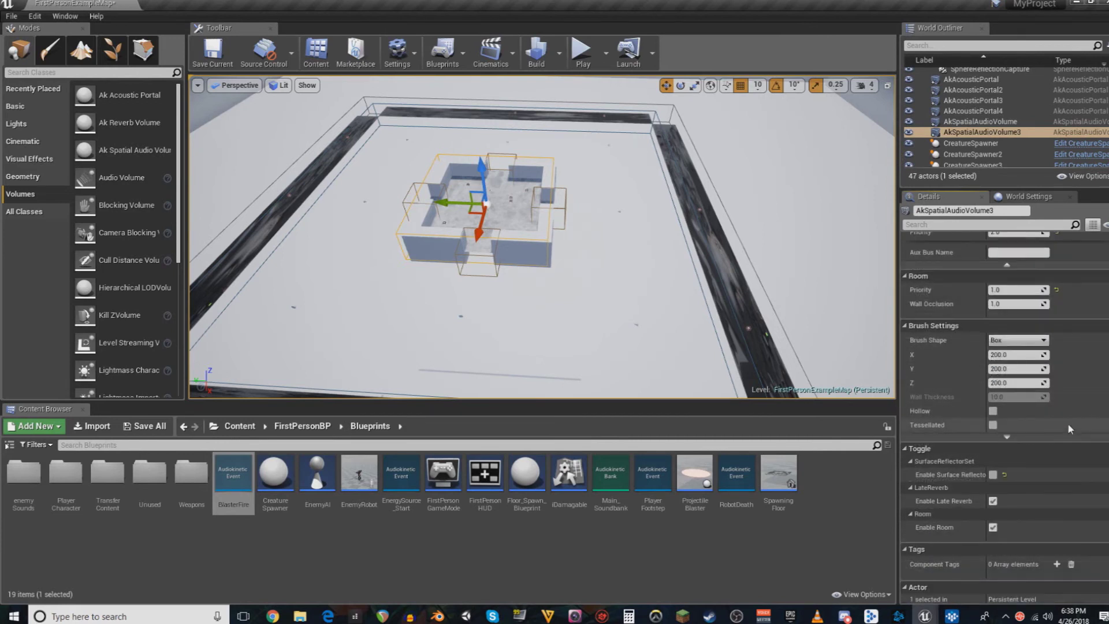
{"action": "scroll", "coordinate": [1068, 423], "scroll_direction": "down", "scroll_amount": 4}
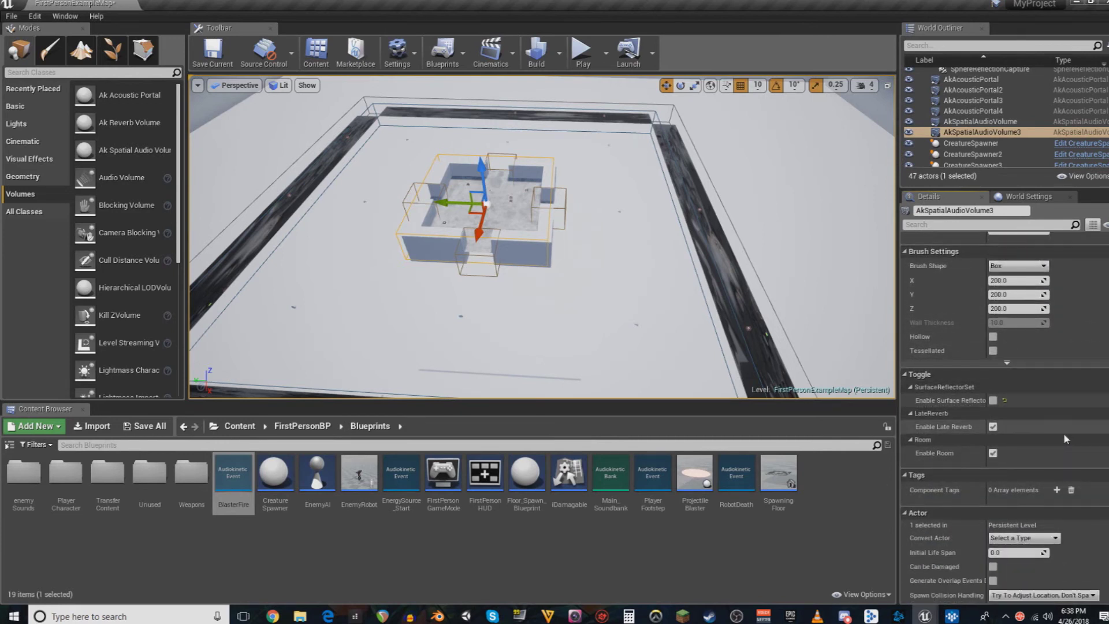
{"action": "left_click", "coordinate": [993, 402]}
{"action": "left_click", "coordinate": [993, 454]}
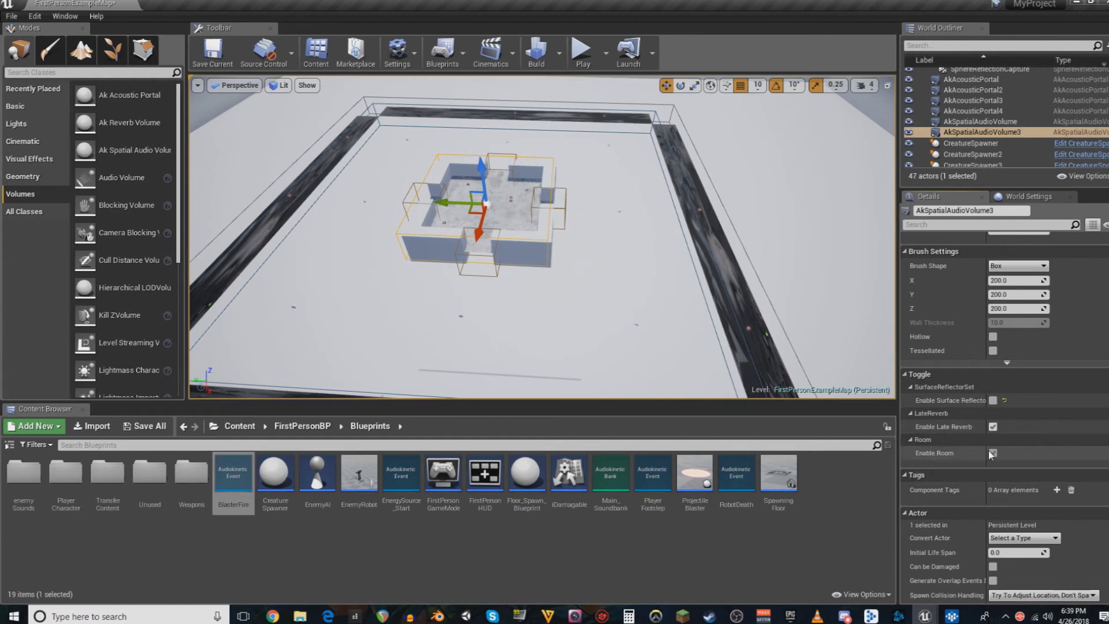
- Select each of the four AkAcousticPortal volumes in the inner room's doorways to inspect their placement
{"action": "right_click_drag", "start_coordinate": [638, 242], "coordinate": [476, 222]}
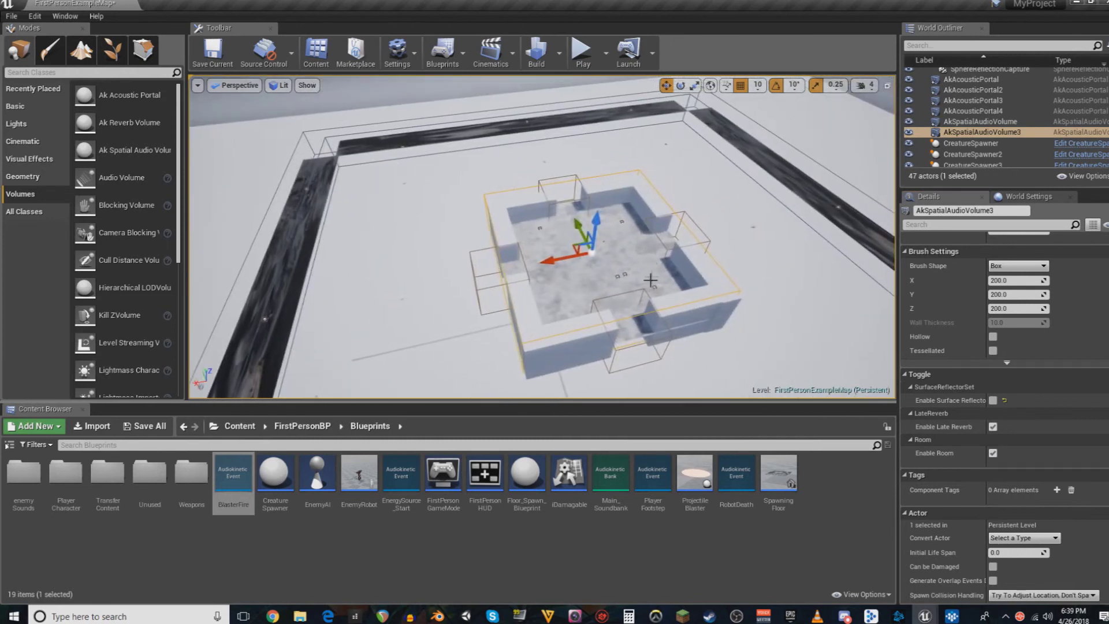
{"action": "left_click", "coordinate": [621, 293]}
{"action": "left_click", "coordinate": [521, 262]}
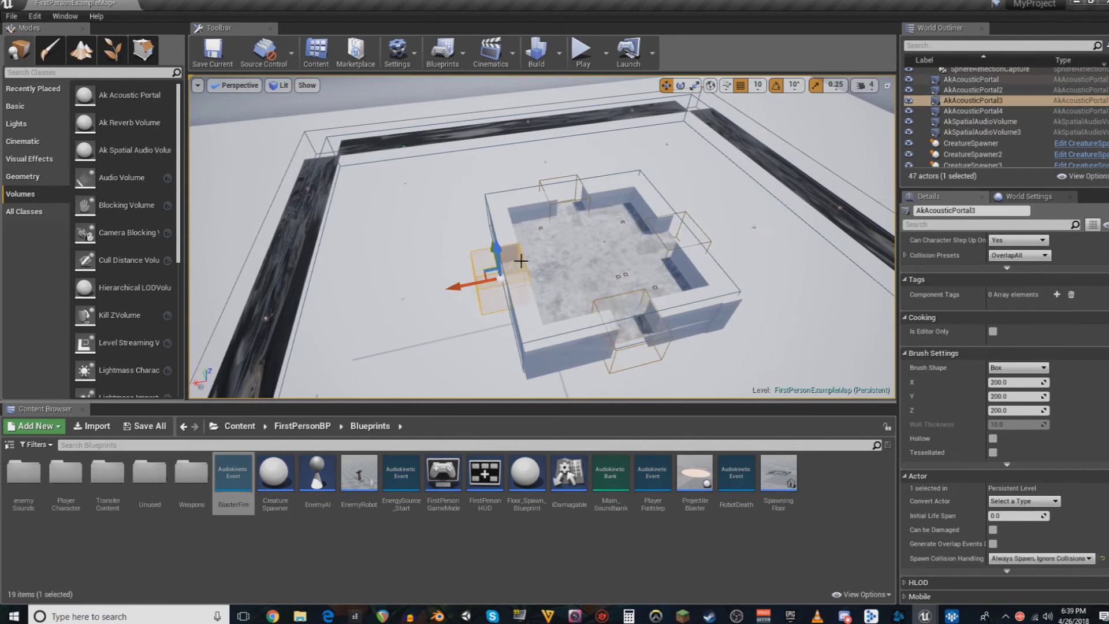
{"action": "left_click", "coordinate": [565, 201]}
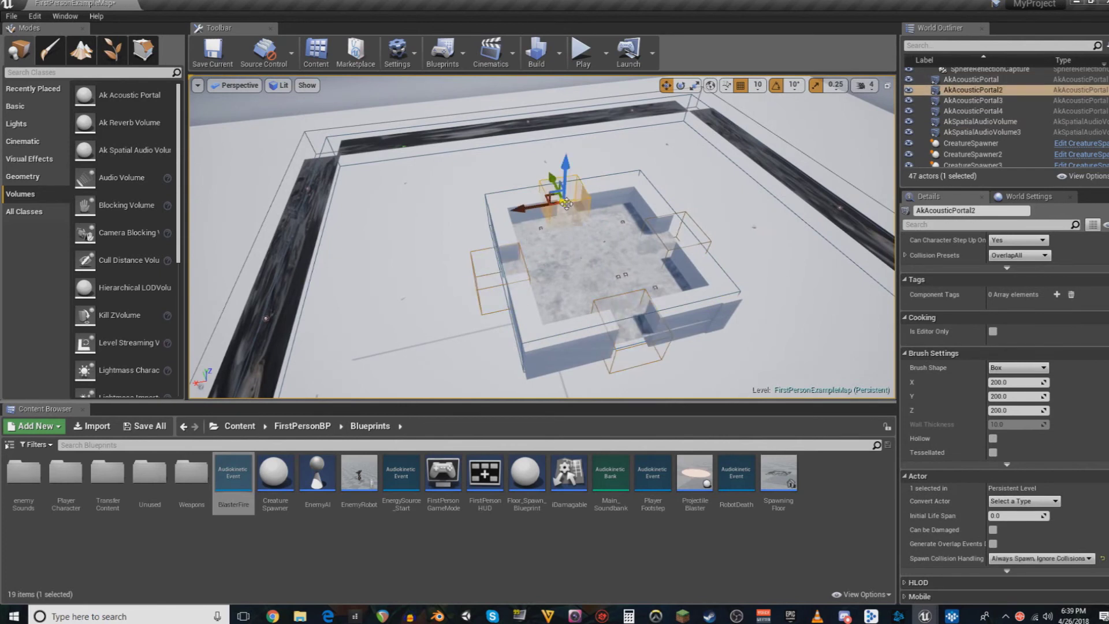
{"action": "left_click", "coordinate": [659, 237]}
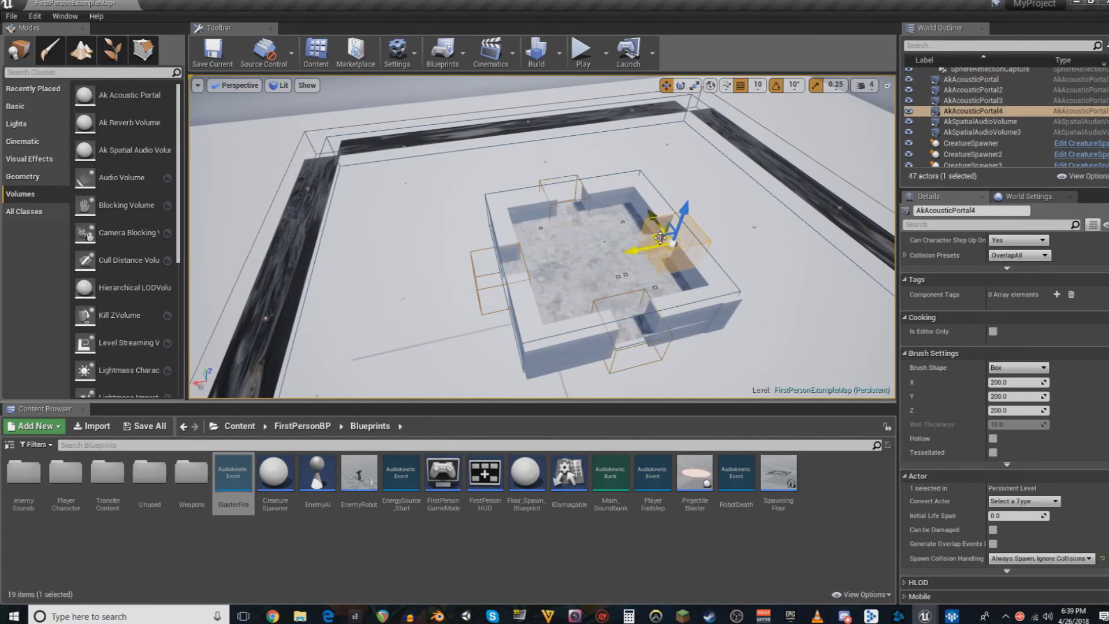
{"action": "left_click", "coordinate": [628, 295]}
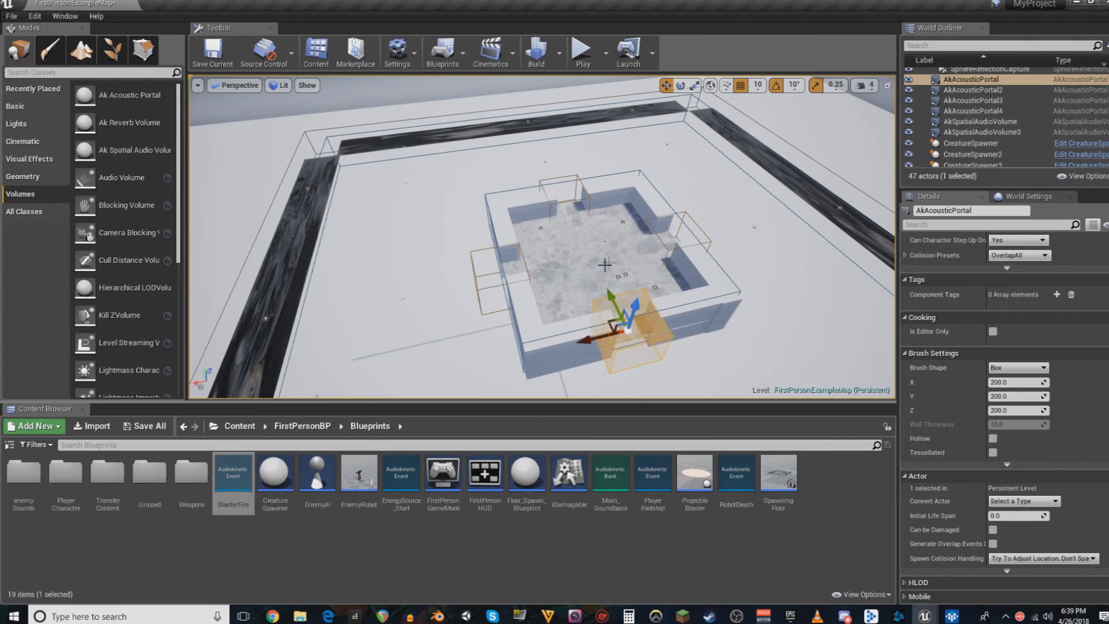
{"action": "left_click", "coordinate": [525, 263]}
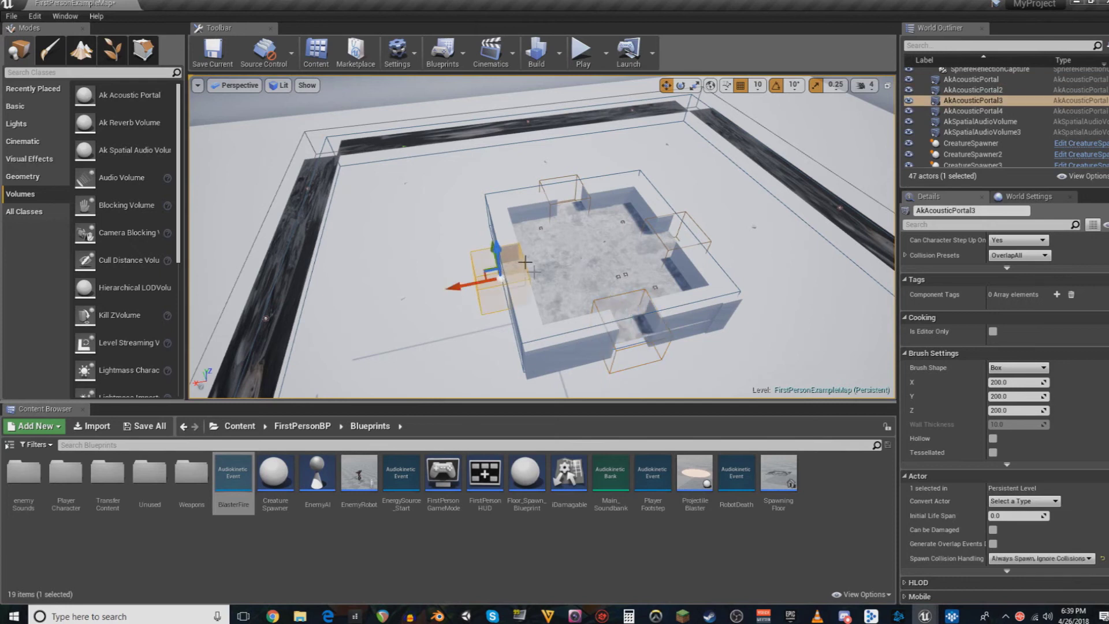
{"action": "left_click", "coordinate": [636, 312]}
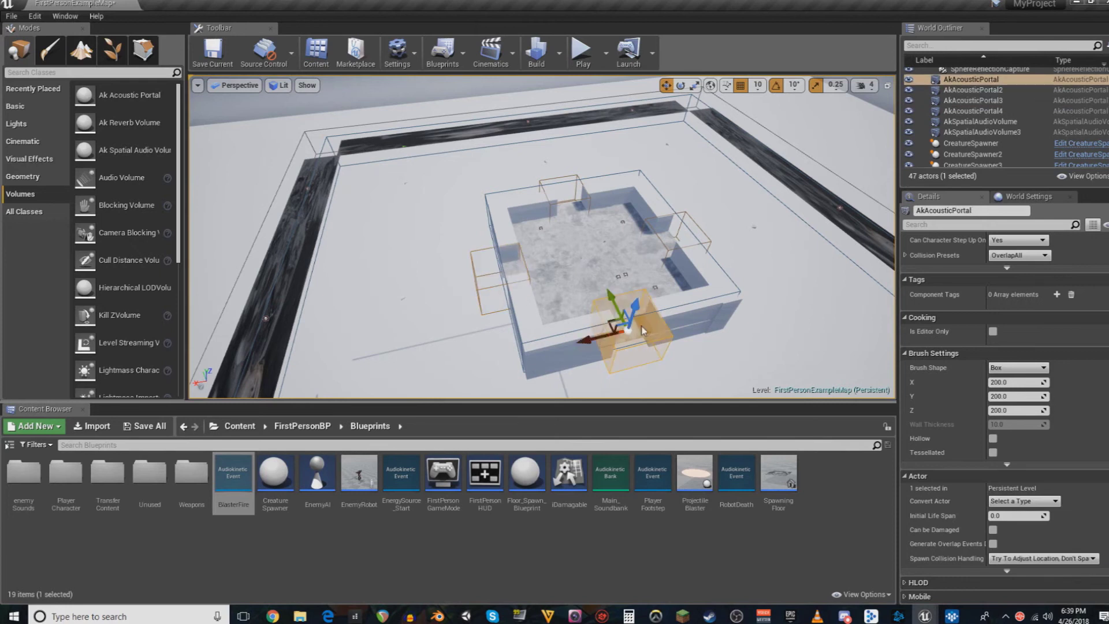
{"action": "left_click", "coordinate": [660, 242]}
- Inspect the inner room's doorways up close and select AkAcousticPortal4
{"action": "right_click_drag", "start_coordinate": [587, 252], "coordinate": [681, 253]}
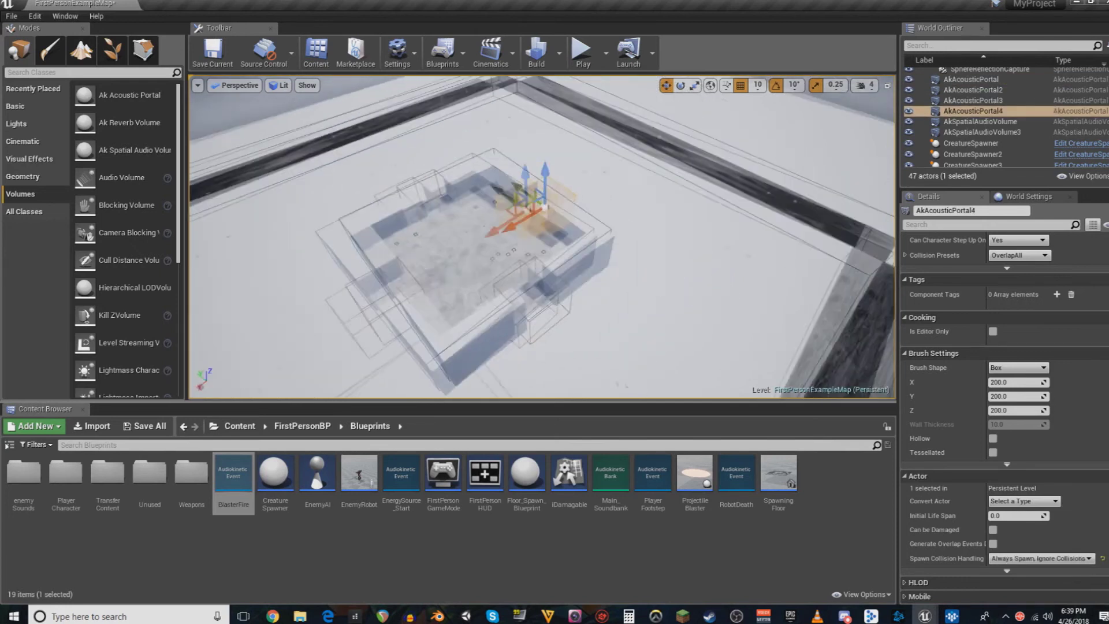
{"action": "key", "text": "a"}
{"action": "right_click_drag", "start_coordinate": [568, 276], "coordinate": [638, 258]}
{"action": "key", "text": "w"}
{"action": "left_click", "coordinate": [568, 261]}
{"action": "left_click", "coordinate": [619, 176]}
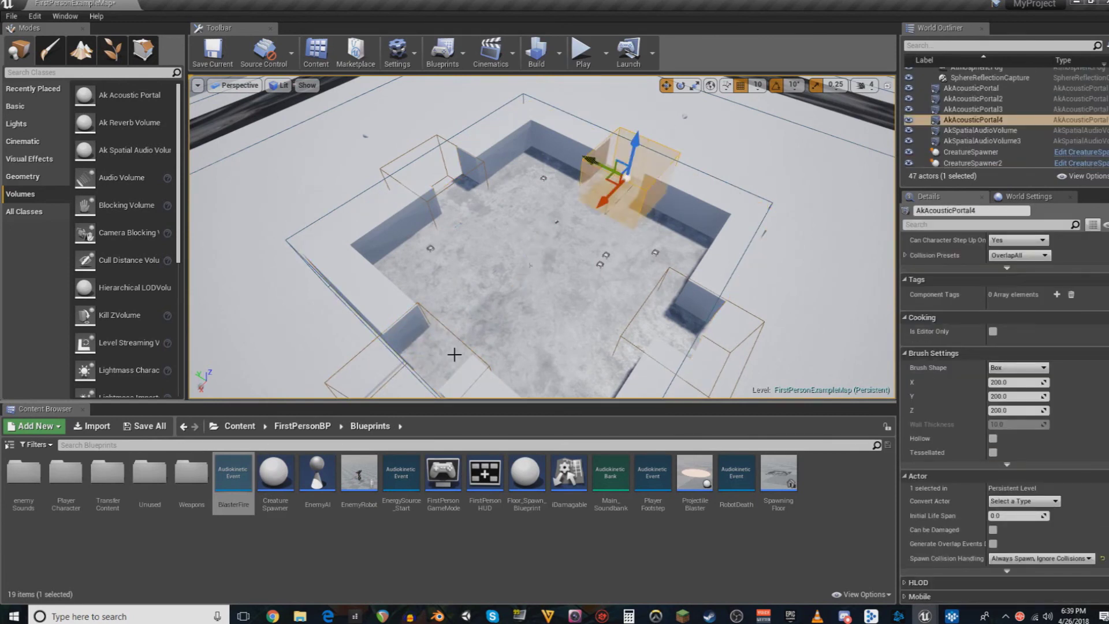
- Play the level and walk to the doorway facing the glowing cylinder, firing the blaster to hear the room's reverb
{"action": "left_click", "coordinate": [581, 55]}
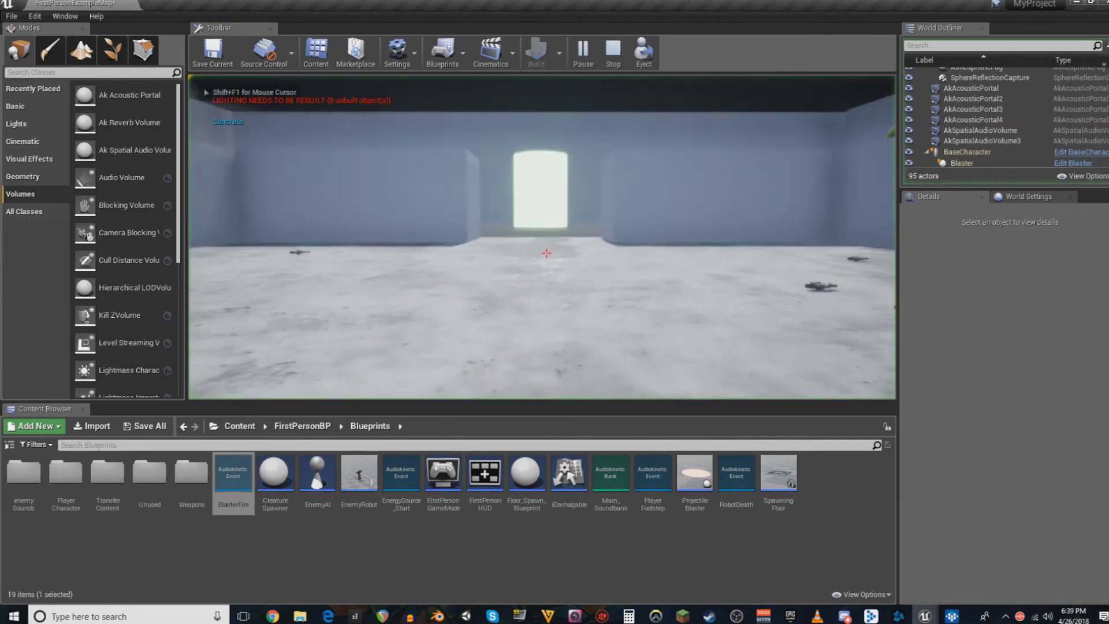
{"action": "key", "text": "w"}
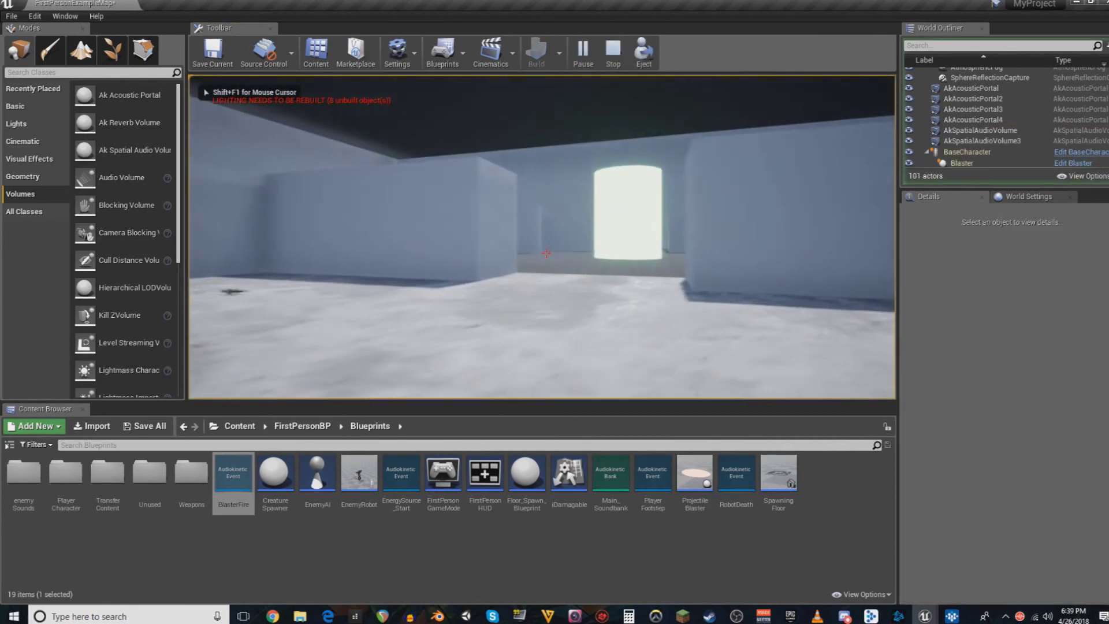
{"action": "key", "text": "w"}
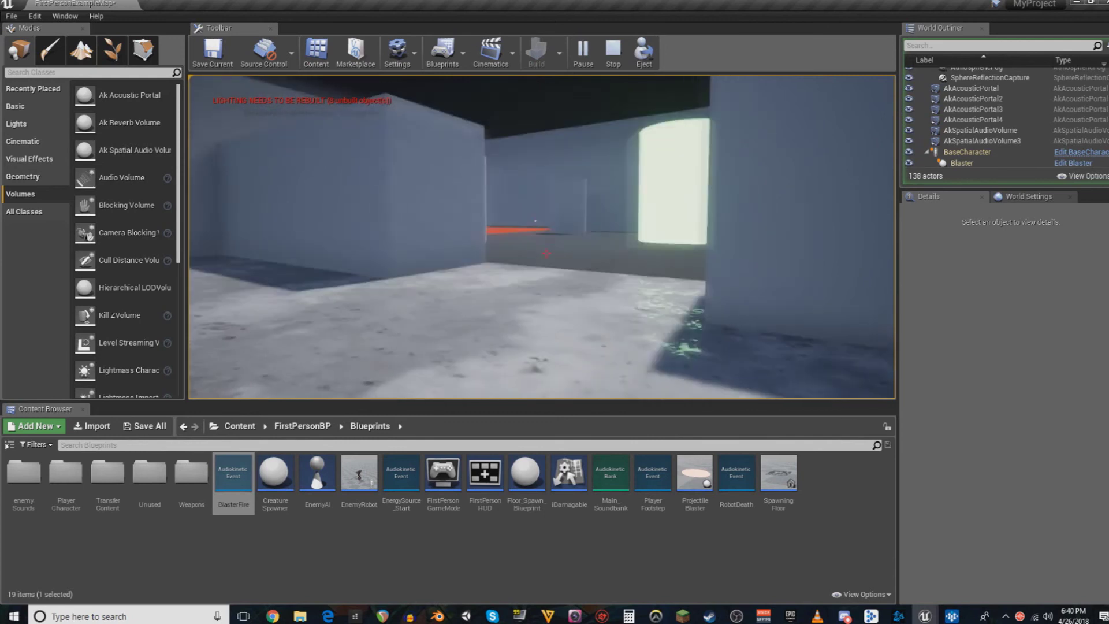
{"action": "key", "text": "w"}
{"action": "key", "text": "w"}
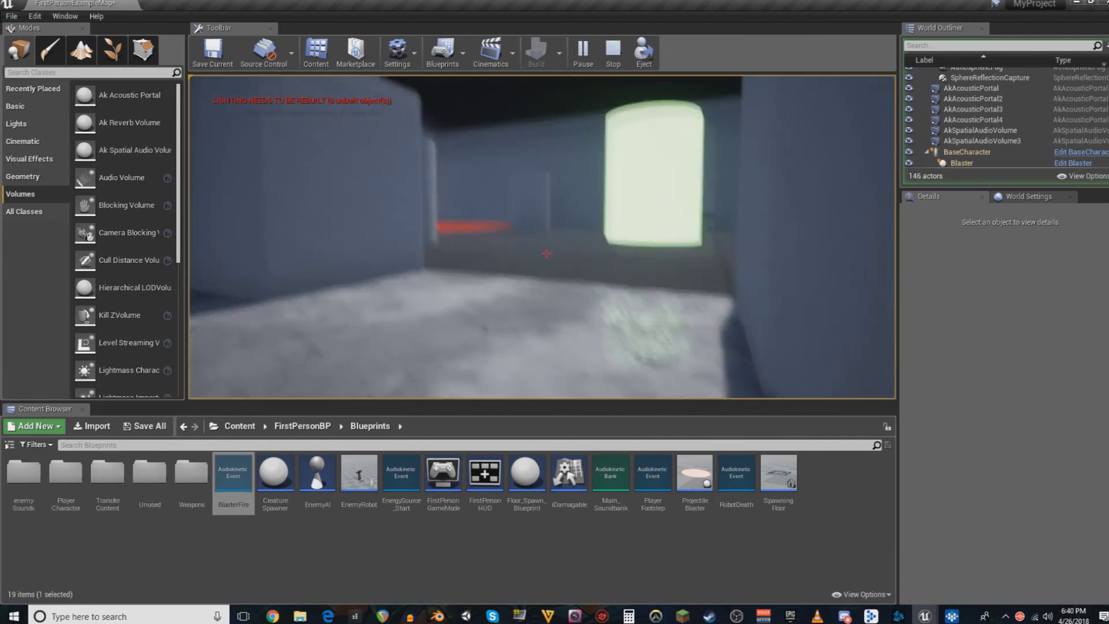
{"action": "left_click", "coordinate": [547, 253]}
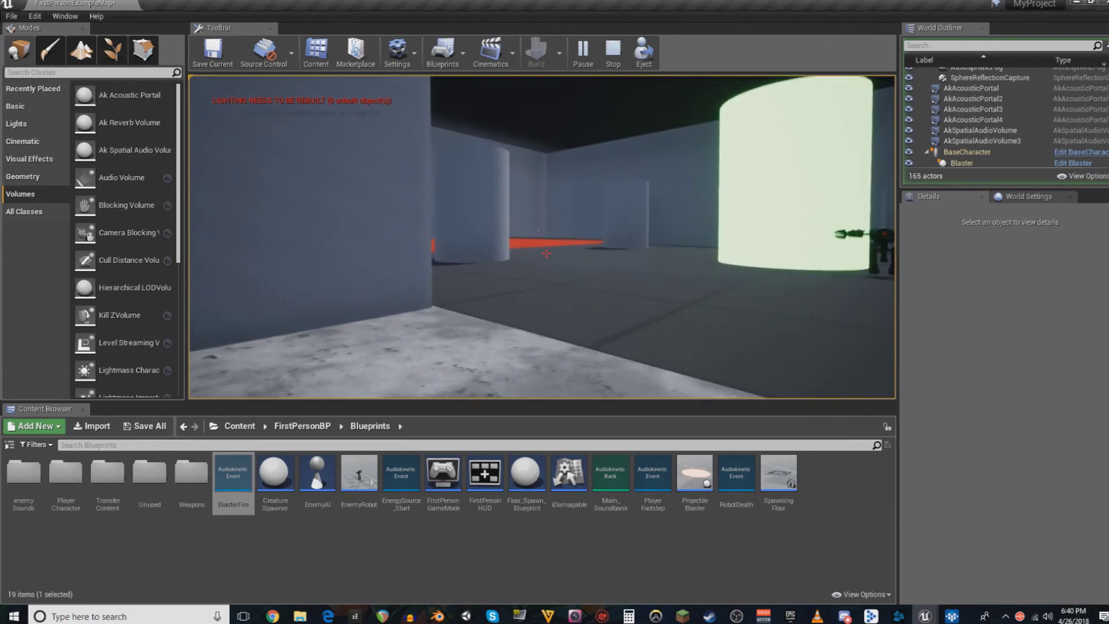
{"action": "key", "text": "w"}
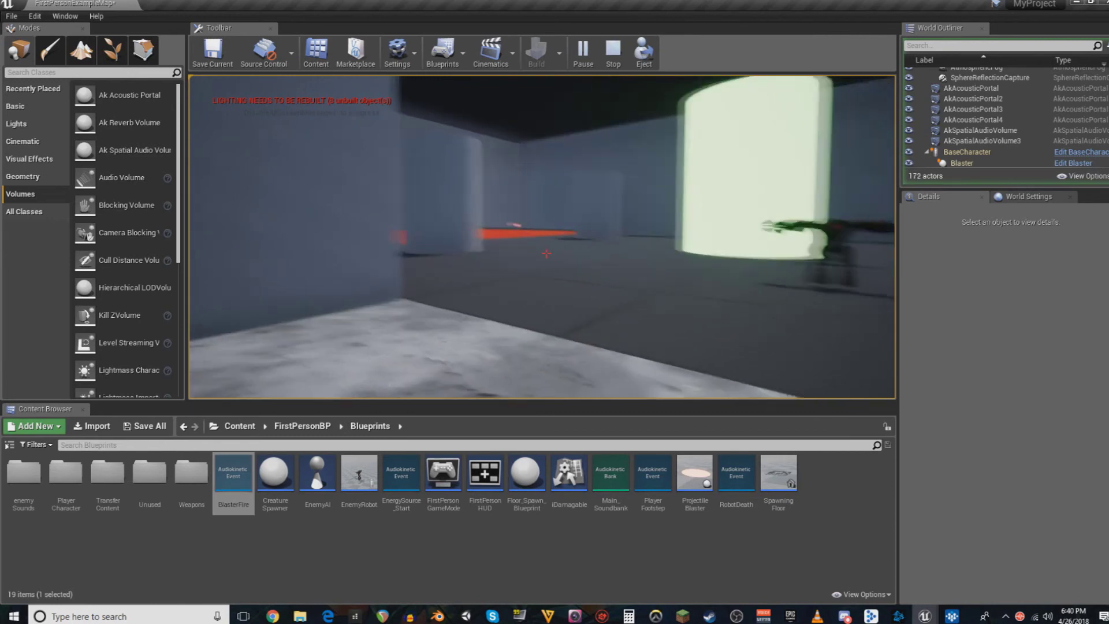
- Walk from the glowing cylinder's doorway across the inner room to the doorway facing the orange area
{"action": "key", "text": "a"}
{"action": "key", "text": "w"}
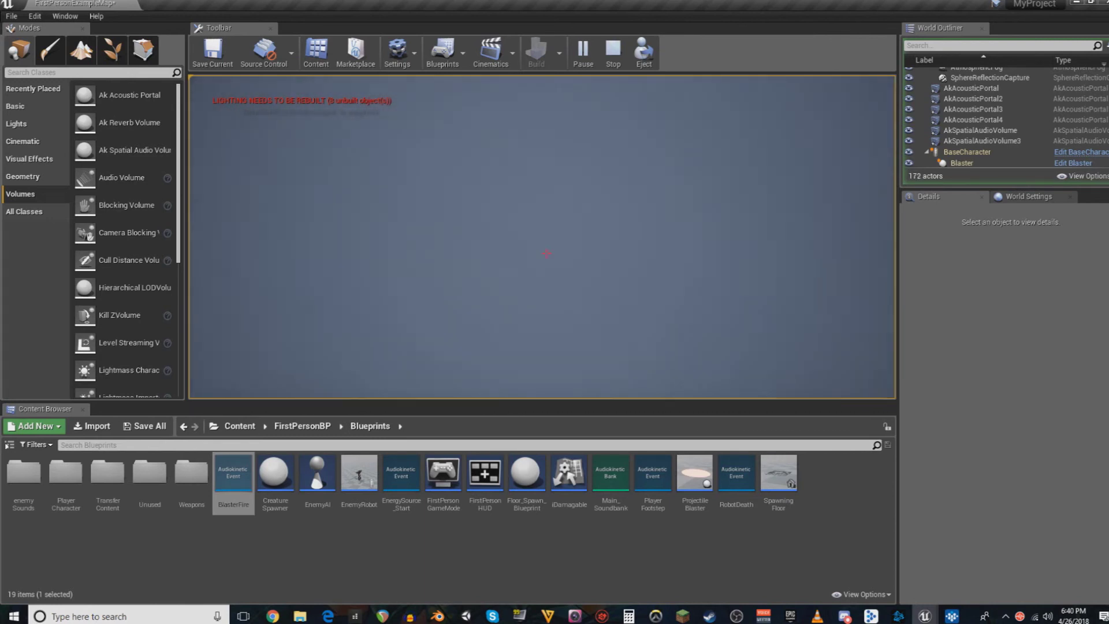
{"action": "key", "text": "w"}
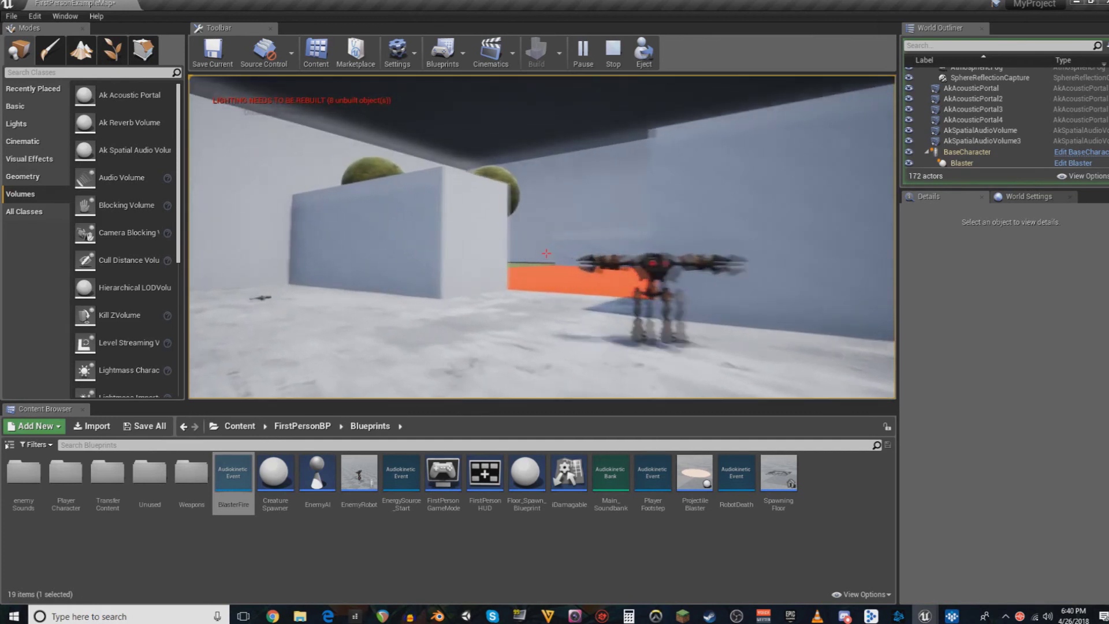
{"action": "key", "text": "w"}
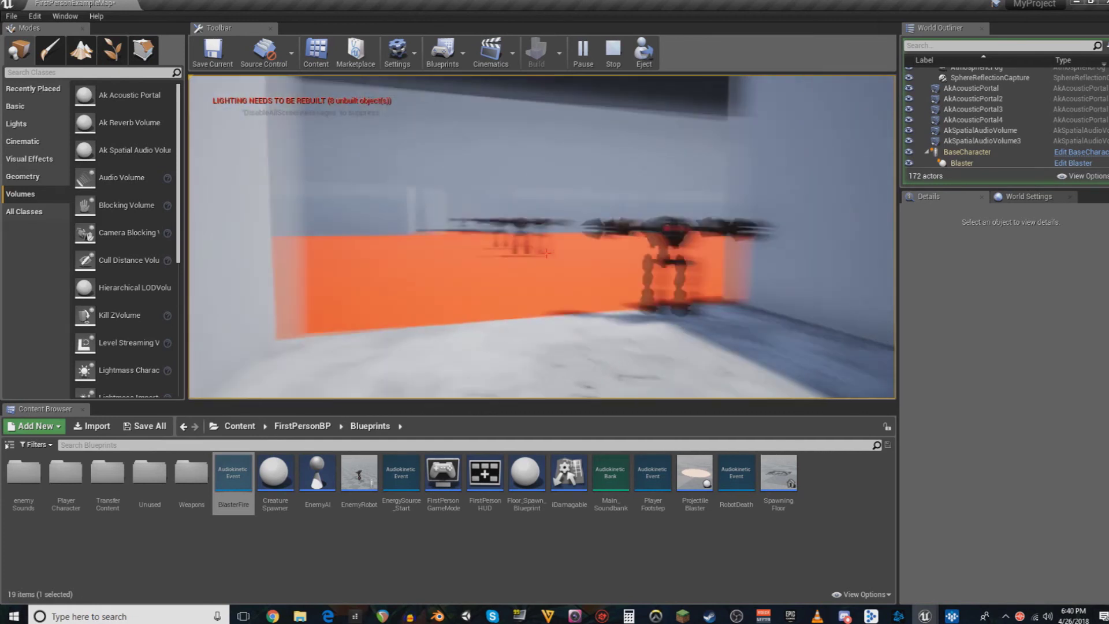
- Run around the inner room among the enemy robots and head back towards the glowing cylinder's doorway
{"action": "key", "text": "w"}
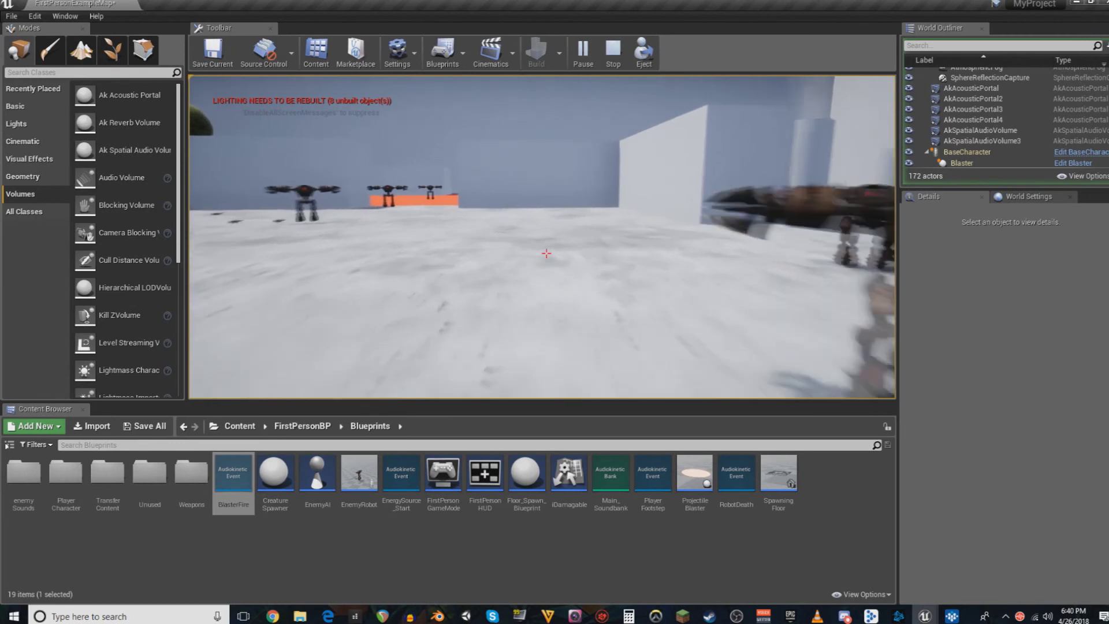
{"action": "key", "text": "w"}
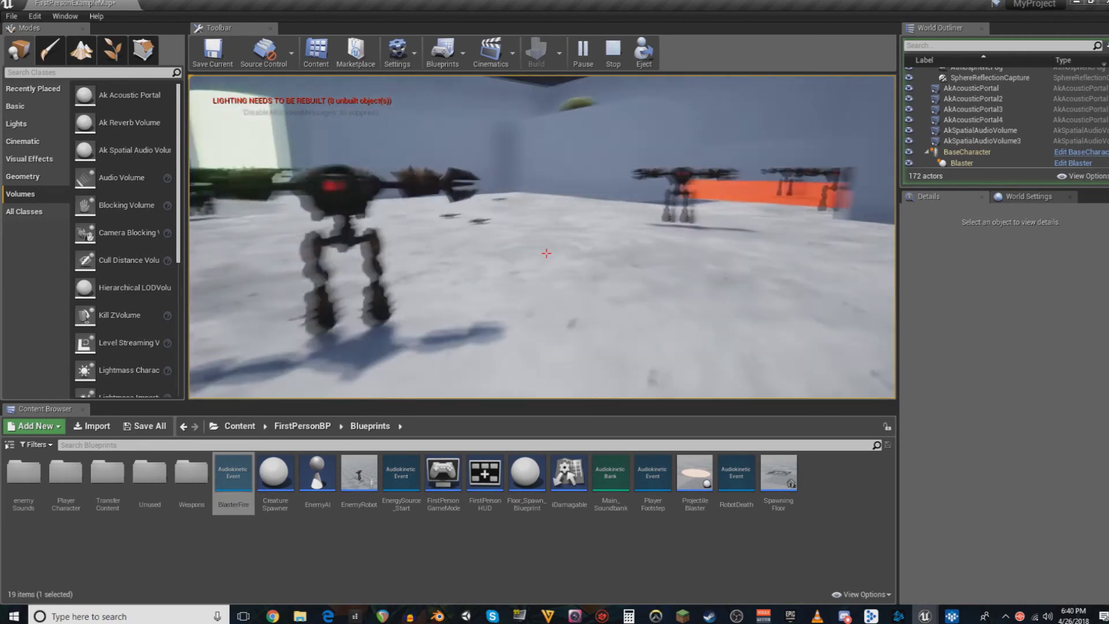
{"action": "key", "text": "w"}
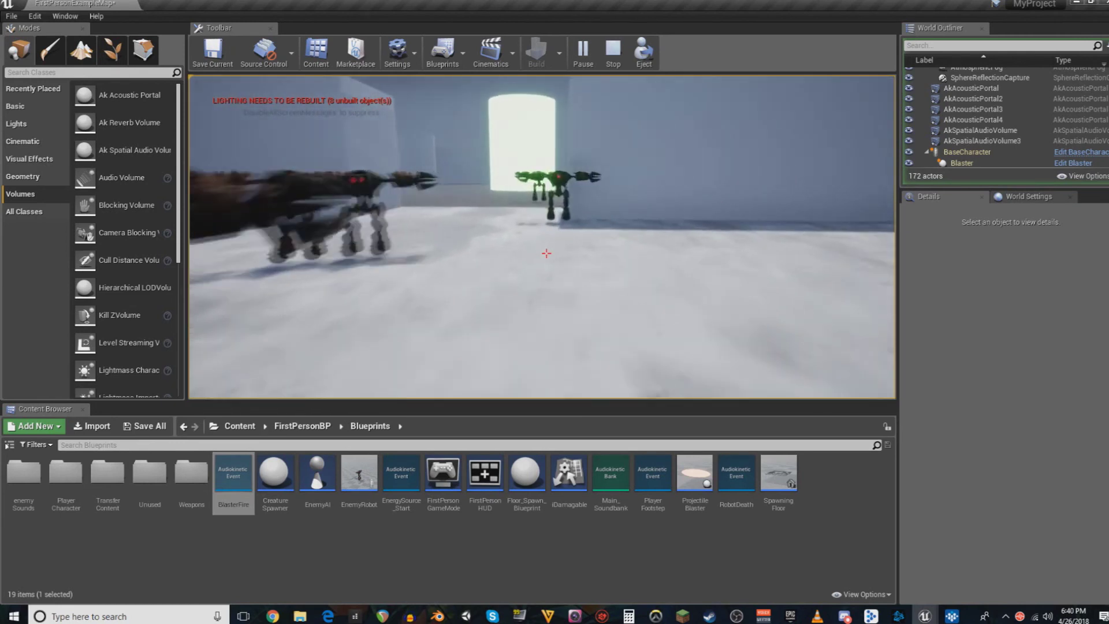
{"action": "key", "text": "w"}
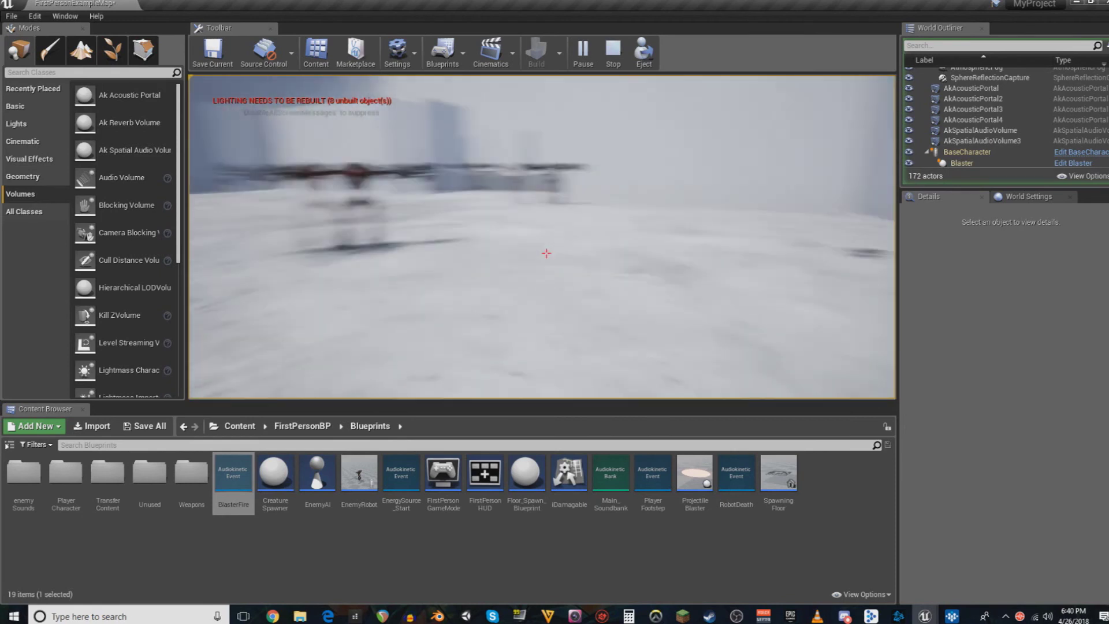
{"action": "key", "text": "w"}
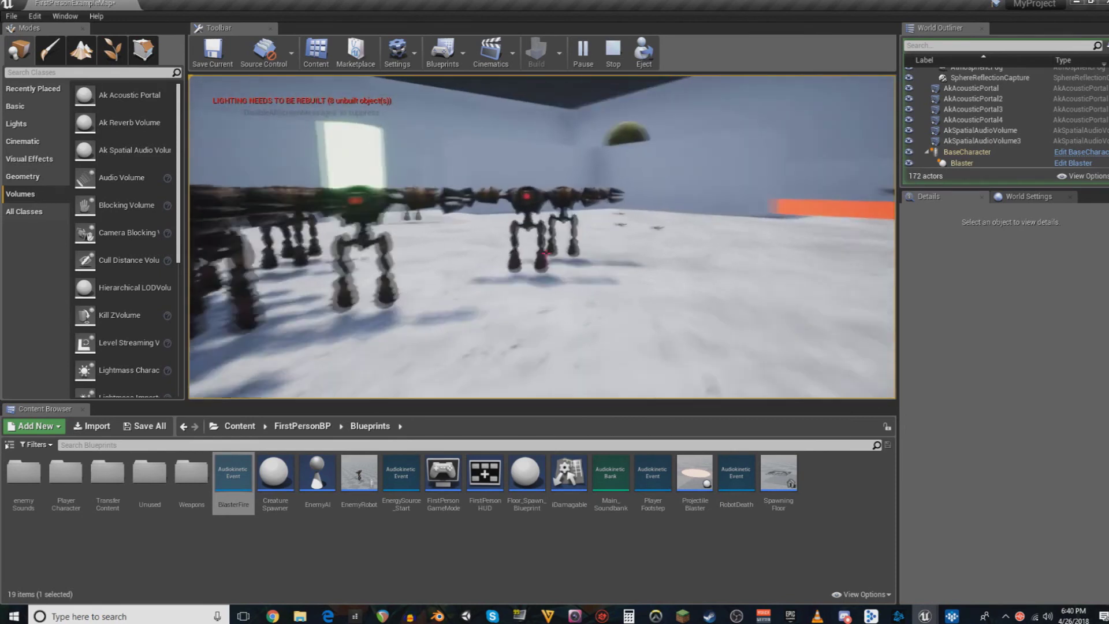
{"action": "key", "text": "w"}
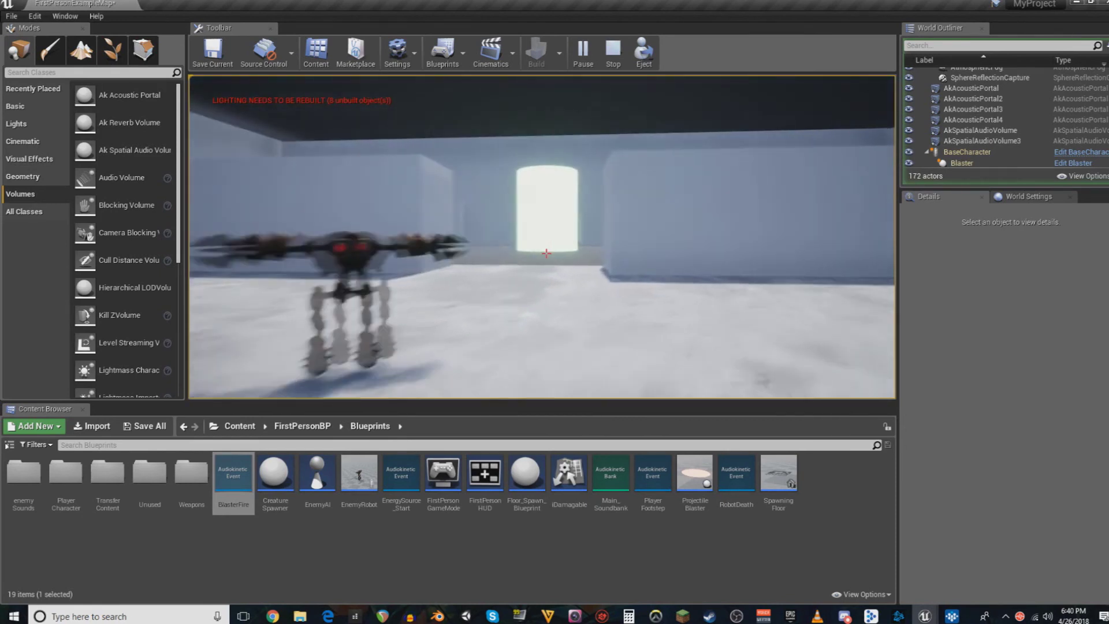
- Run from the glowing cylinder's doorway to the orange area's doorway, firing the blaster at the enemy robots
{"action": "mouse_move", "coordinate": [547, 253]}
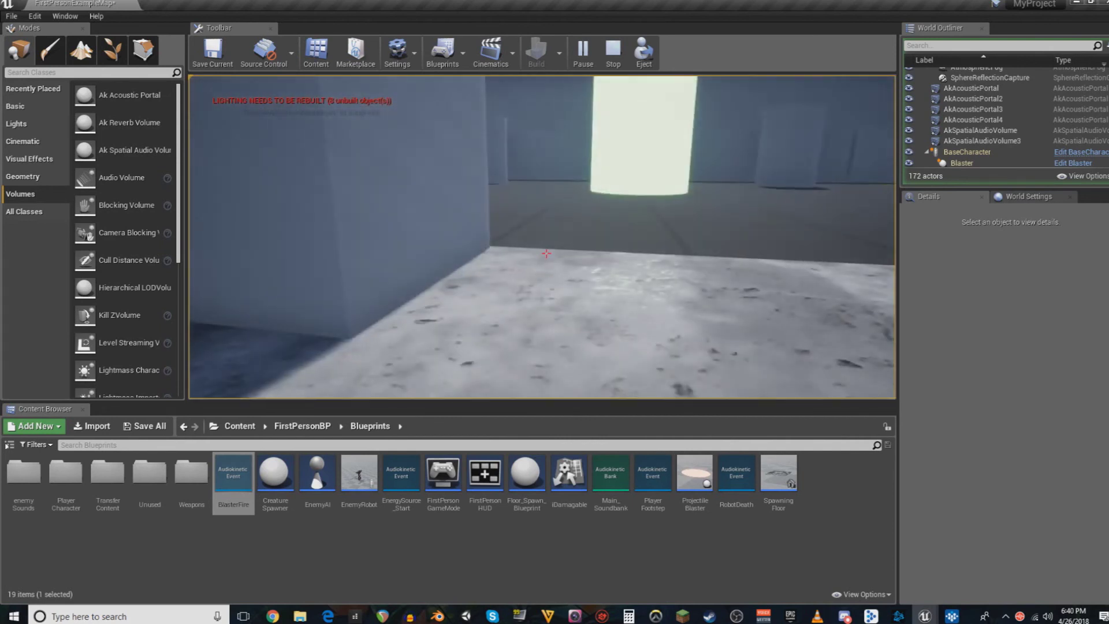
{"action": "key", "text": "w"}
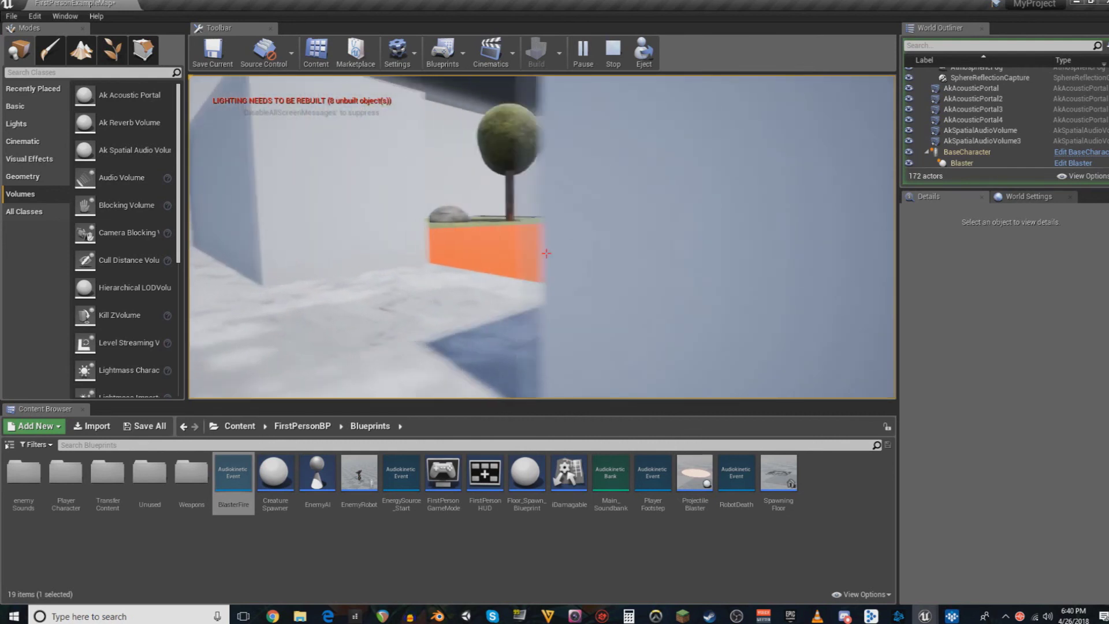
{"action": "key", "text": "w"}
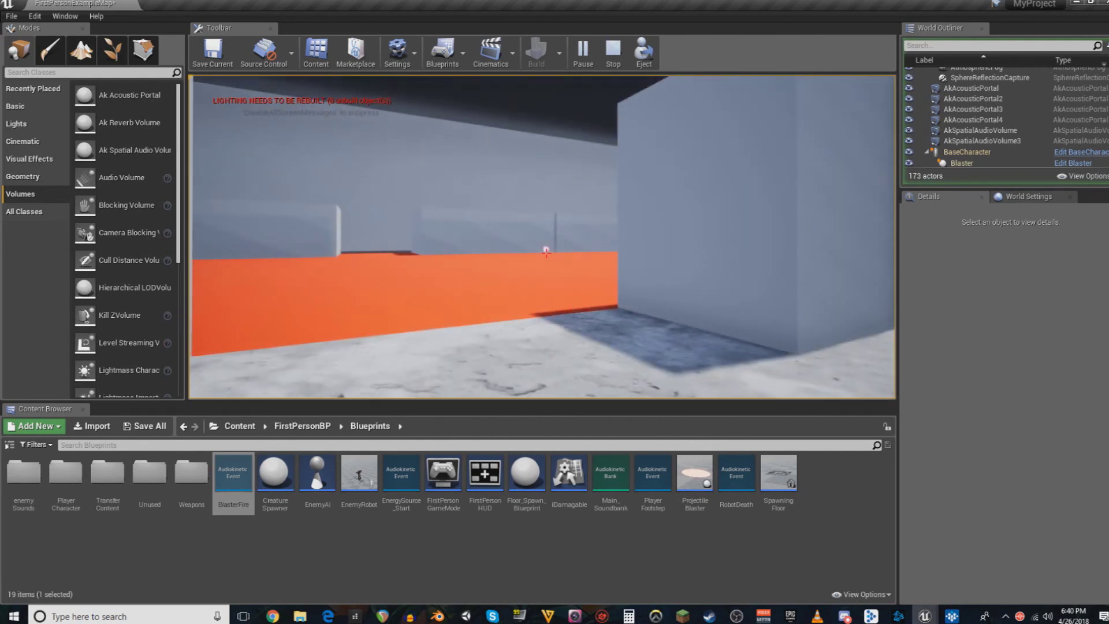
{"action": "key", "text": "w"}
{"action": "left_click", "coordinate": [547, 253]}
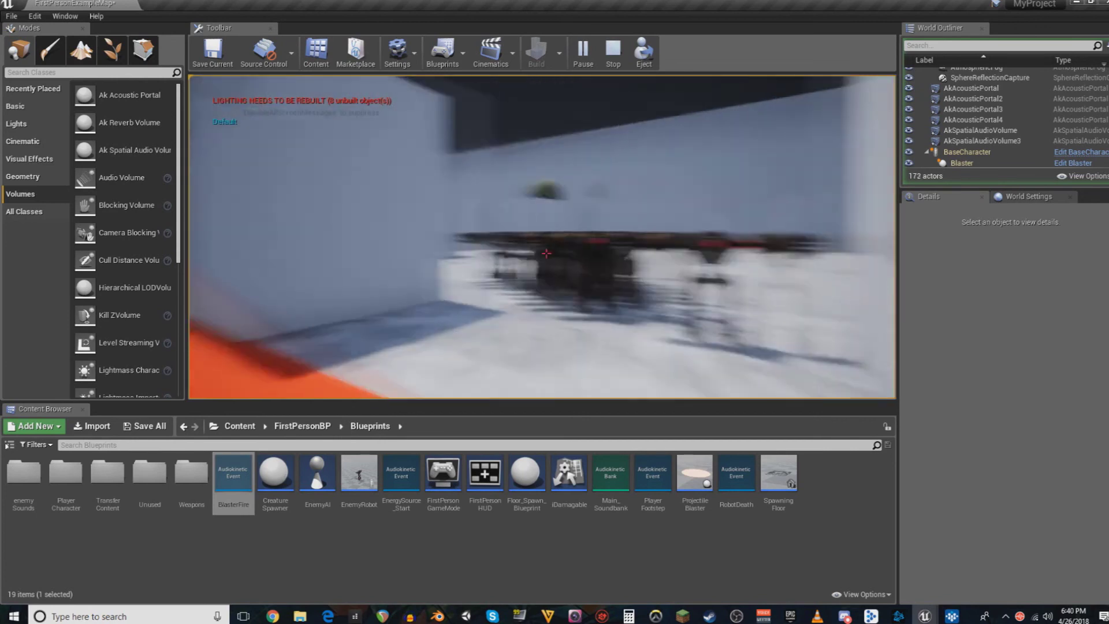
{"action": "key", "text": "s"}
{"action": "left_click", "coordinate": [547, 253]}
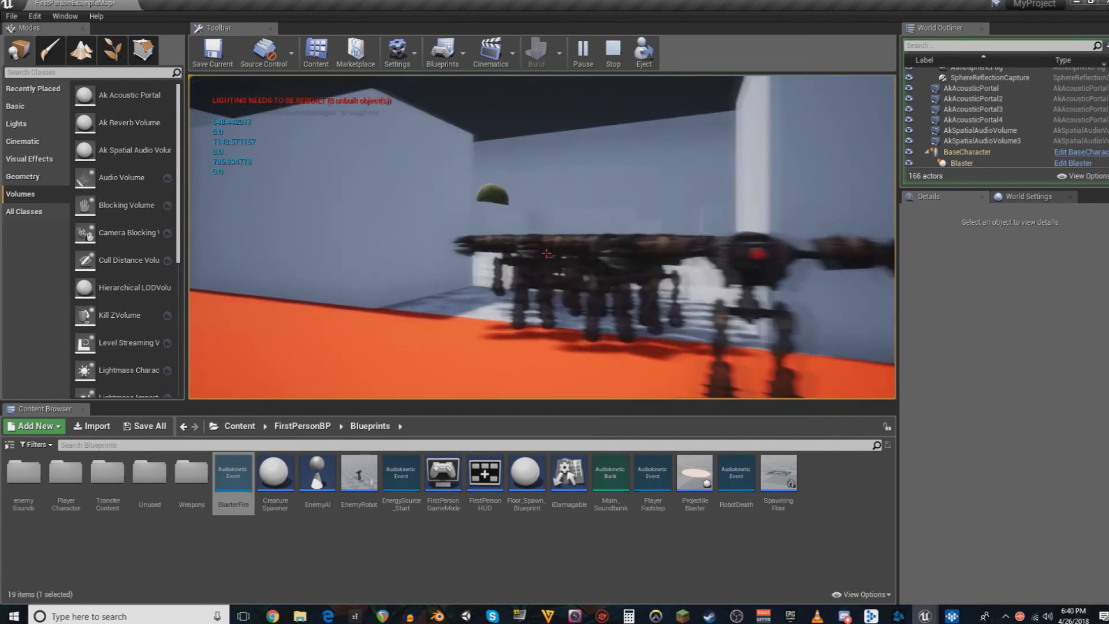
{"action": "key", "text": "w"}
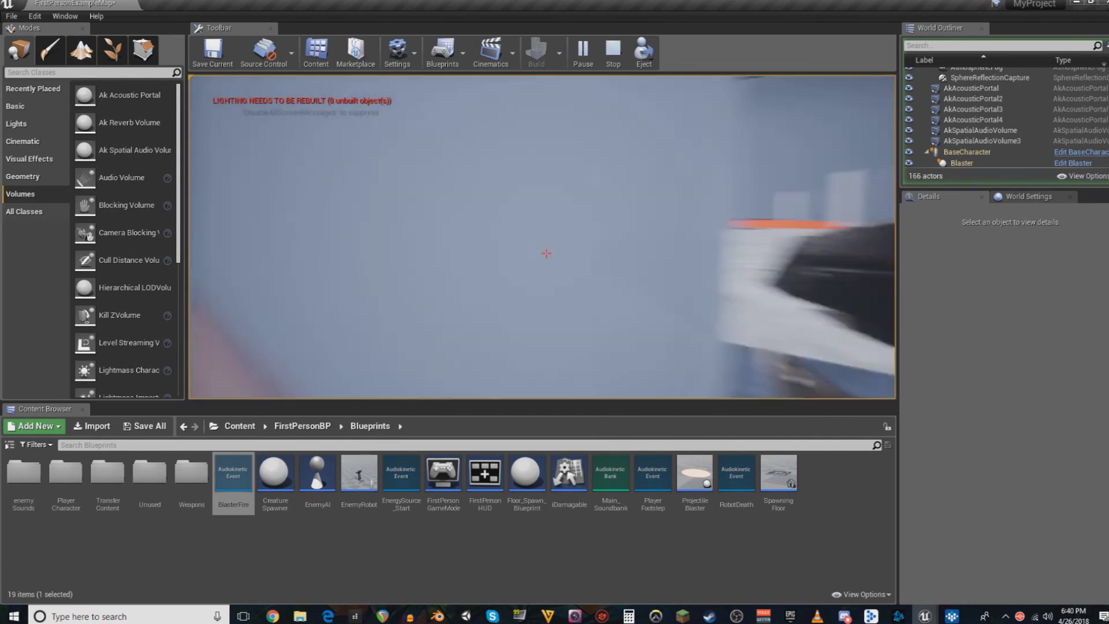
- Run back through the inner room past the glowing cylinder's doorway and stop the play session
{"action": "mouse_move", "coordinate": [547, 253]}
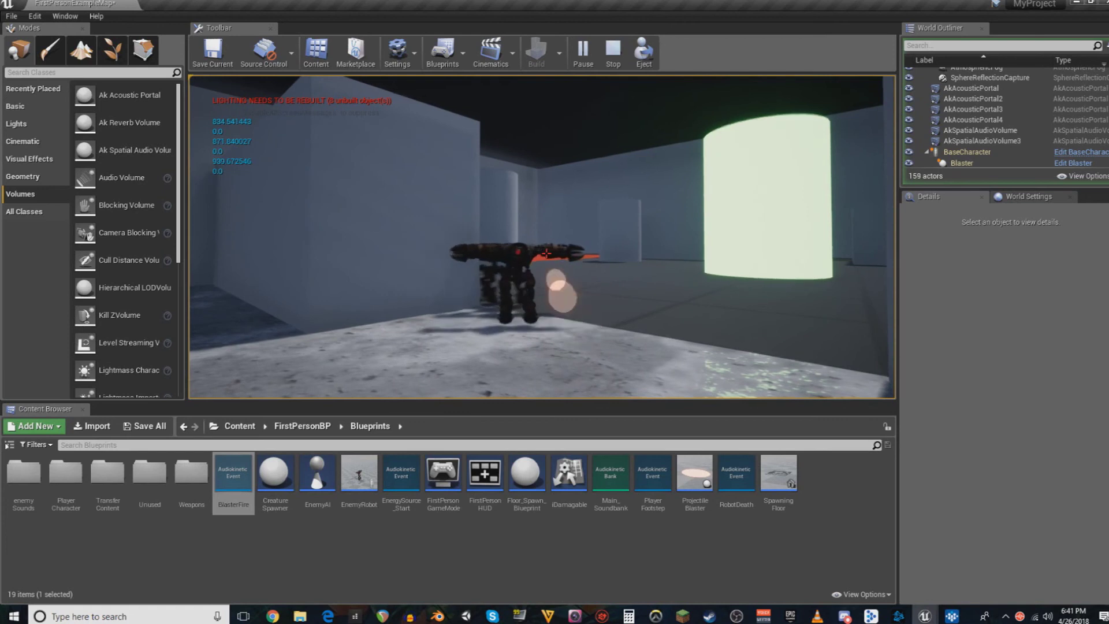
{"action": "key", "text": "w"}
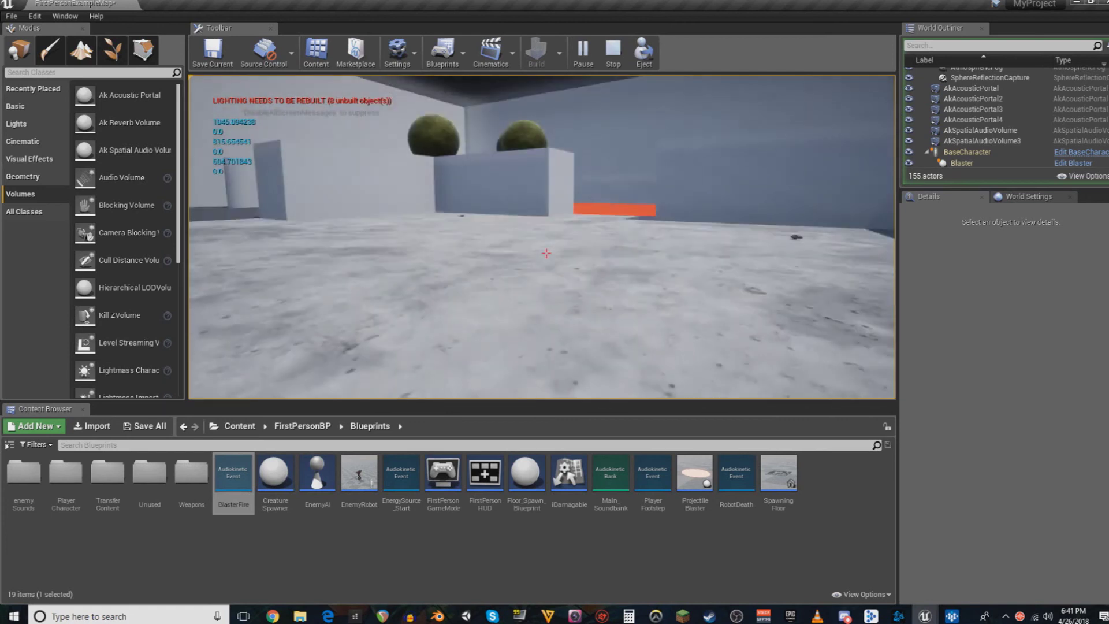
{"action": "key", "text": "w"}
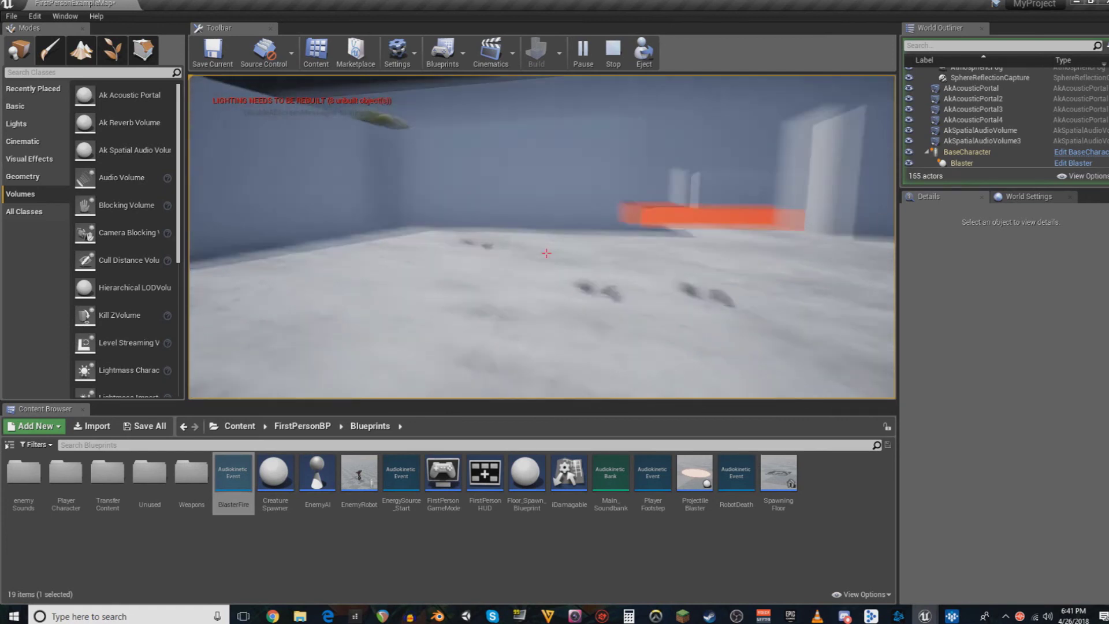
{"action": "key", "text": "w"}
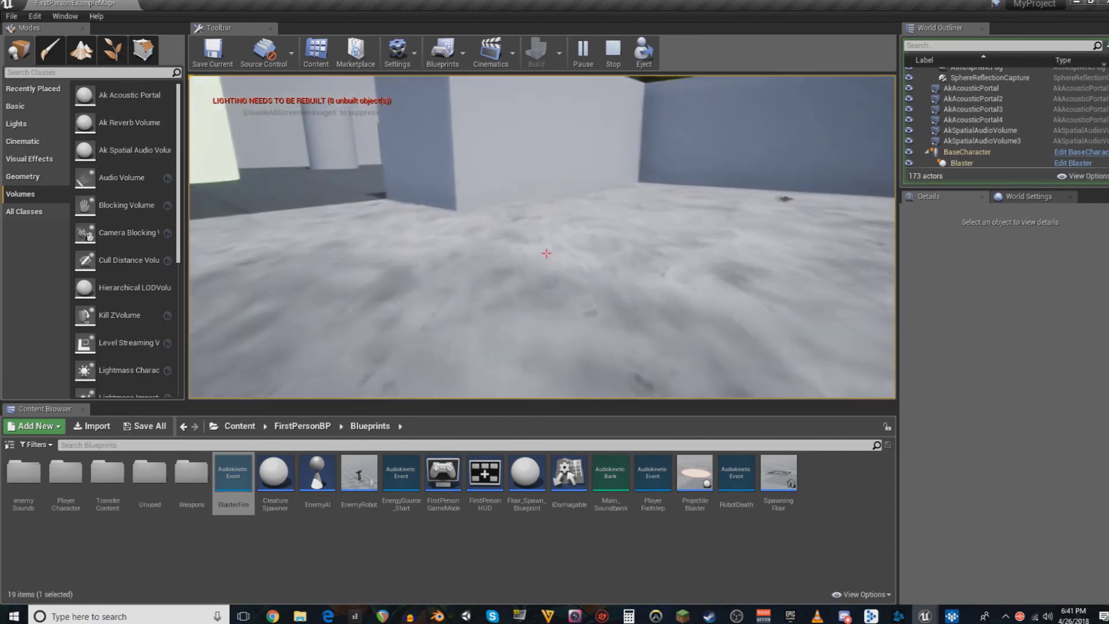
{"action": "key", "text": "Escape"}
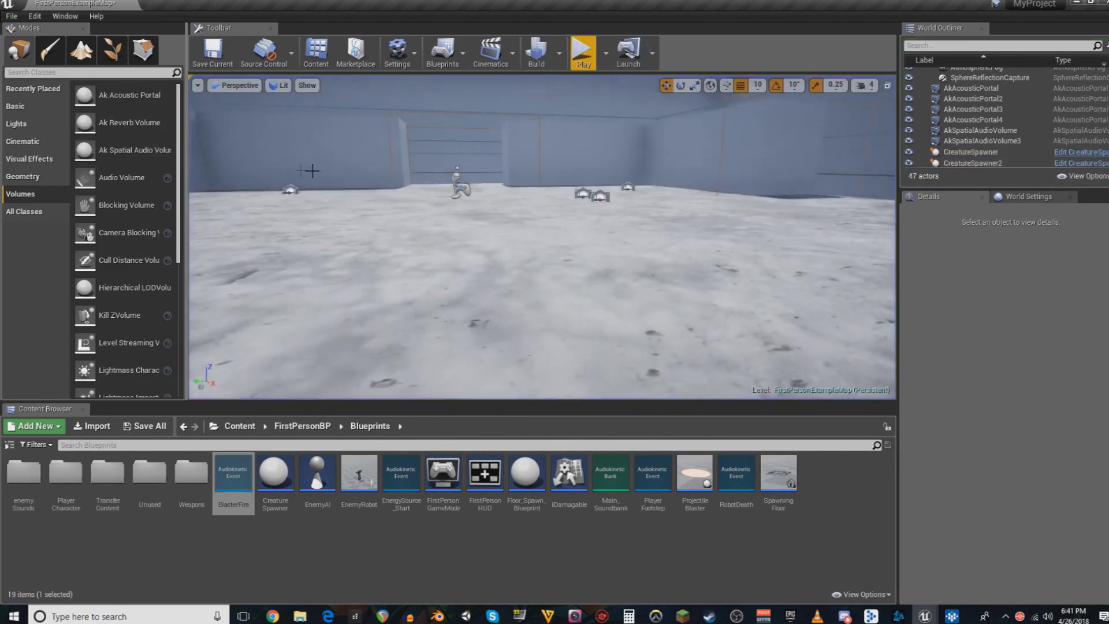
- Select AkAcousticPortal4 at the inner room's far doorway and review its transform and portal settings
{"action": "key", "text": "s"}
{"action": "right_click_drag", "start_coordinate": [309, 170], "coordinate": [329, 139]}
{"action": "key", "text": "s"}
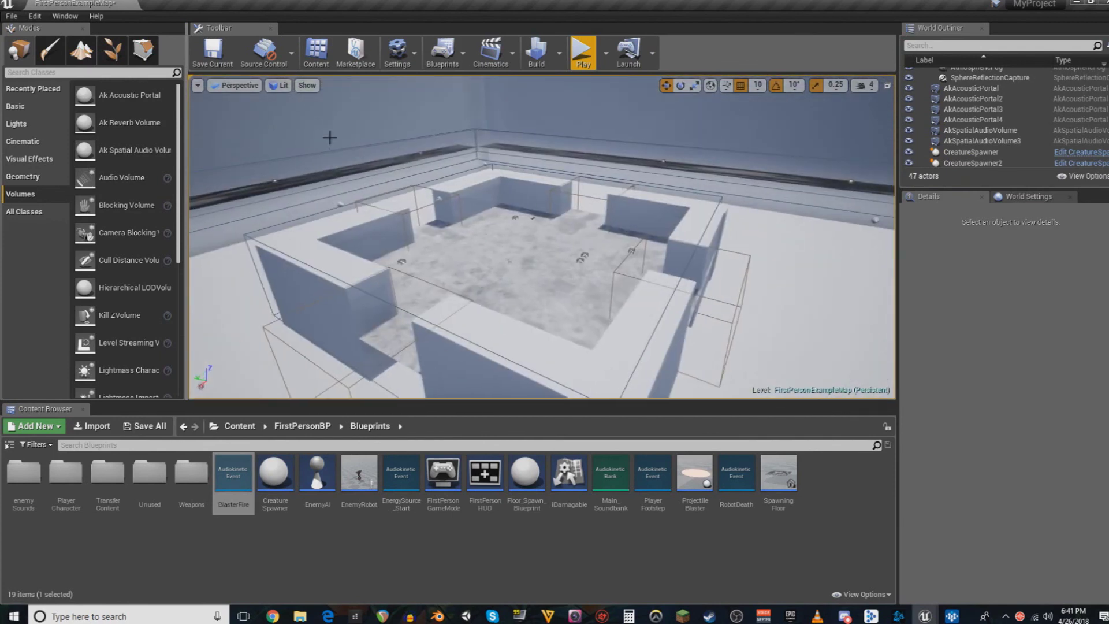
{"action": "left_click", "coordinate": [580, 198]}
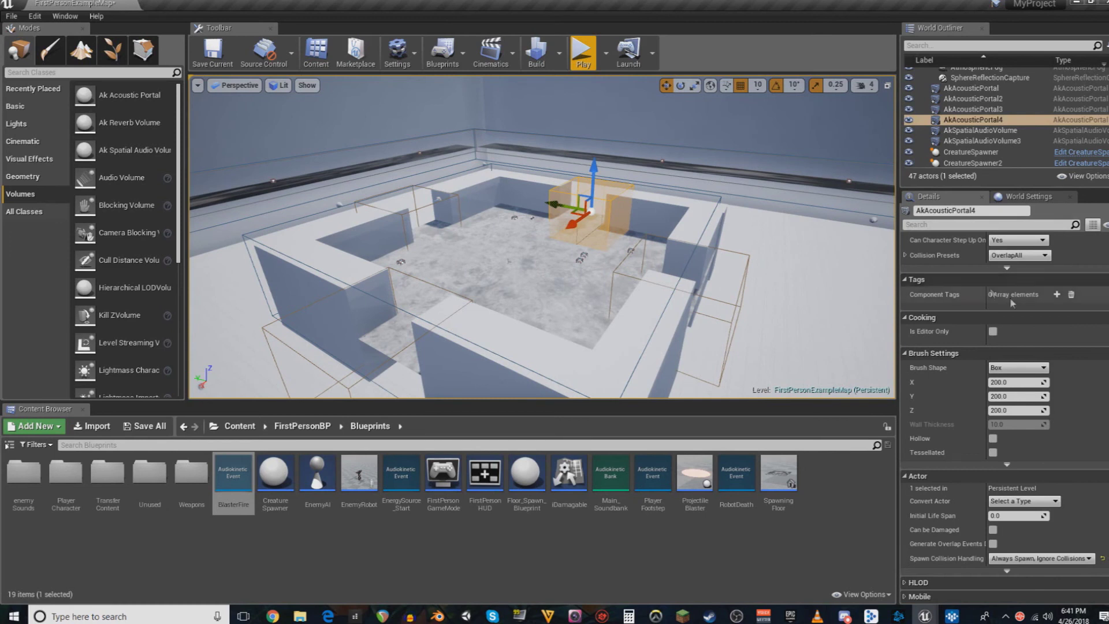
{"action": "scroll", "coordinate": [1031, 333], "scroll_direction": "down", "scroll_amount": 5}
{"action": "scroll", "coordinate": [1032, 334], "scroll_direction": "up", "scroll_amount": 5}
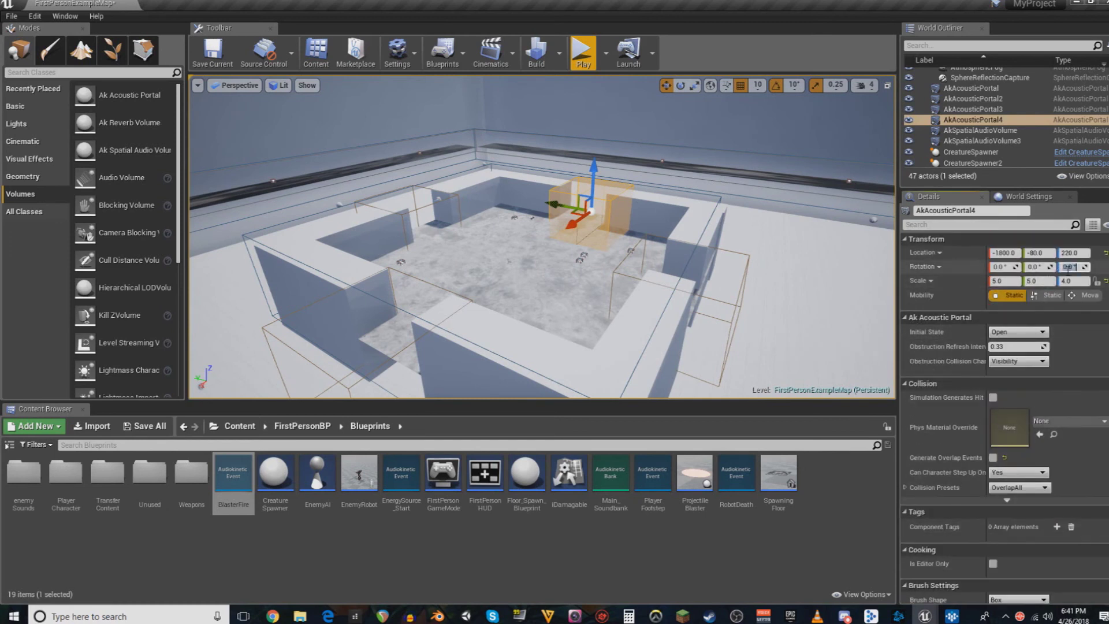
- Select AkAcousticPortal3 at the inner room's near doorway and set its Z rotation to 90°
{"action": "left_click", "coordinate": [426, 282]}
{"action": "left_click", "coordinate": [1070, 266]}
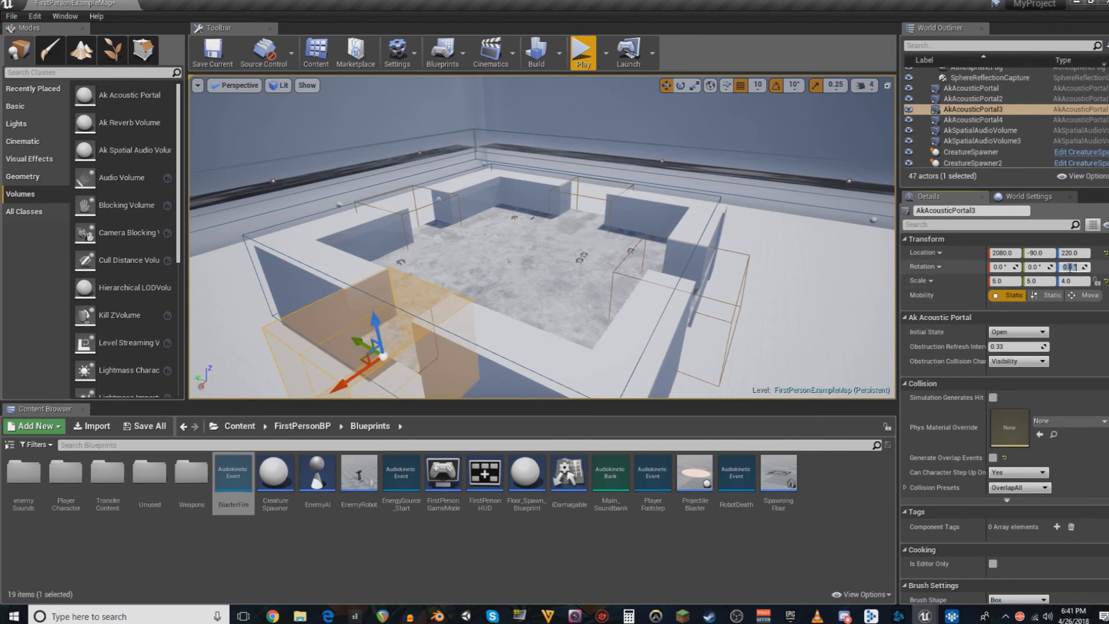
{"action": "type", "text": "90"}
{"action": "key", "text": "Return"}
- Examine up close how the rotated AkAcousticPortal3 and its axes line up with the doorway
{"action": "key", "text": "w"}
{"action": "right_click_drag", "start_coordinate": [519, 261], "coordinate": [508, 289]}
{"action": "key", "text": "a"}
{"action": "right_click_drag", "start_coordinate": [277, 289], "coordinate": [345, 293]}
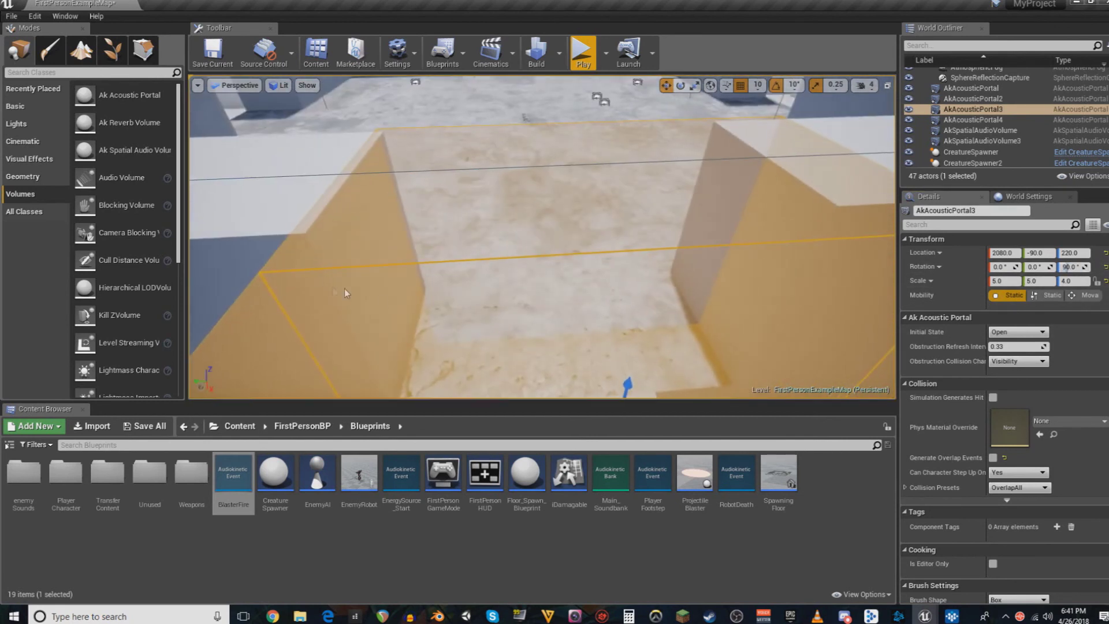
{"action": "key", "text": "s"}
{"action": "right_click_drag", "start_coordinate": [786, 236], "coordinate": [845, 246]}
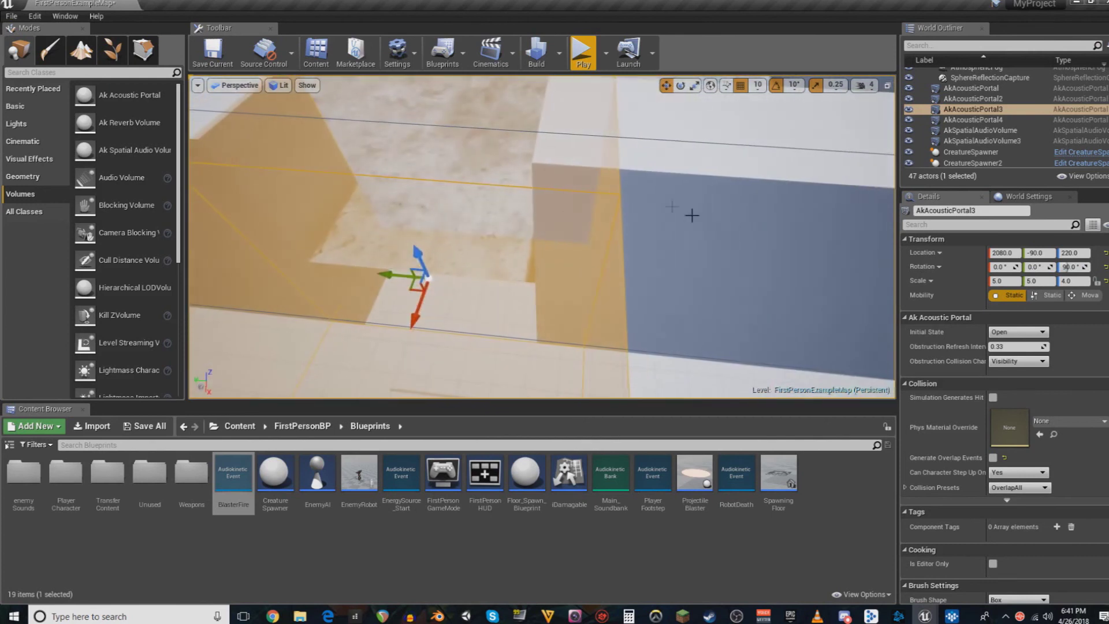
{"action": "right_click_drag", "start_coordinate": [558, 230], "coordinate": [558, 230]}
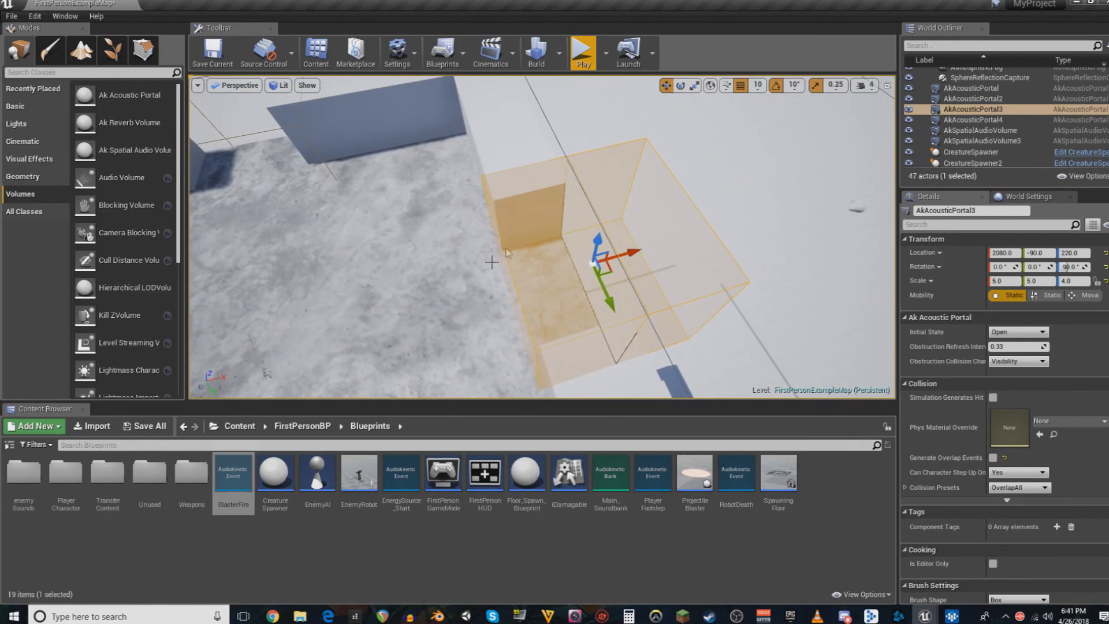
{"action": "right_click_drag", "start_coordinate": [507, 253], "coordinate": [507, 252]}
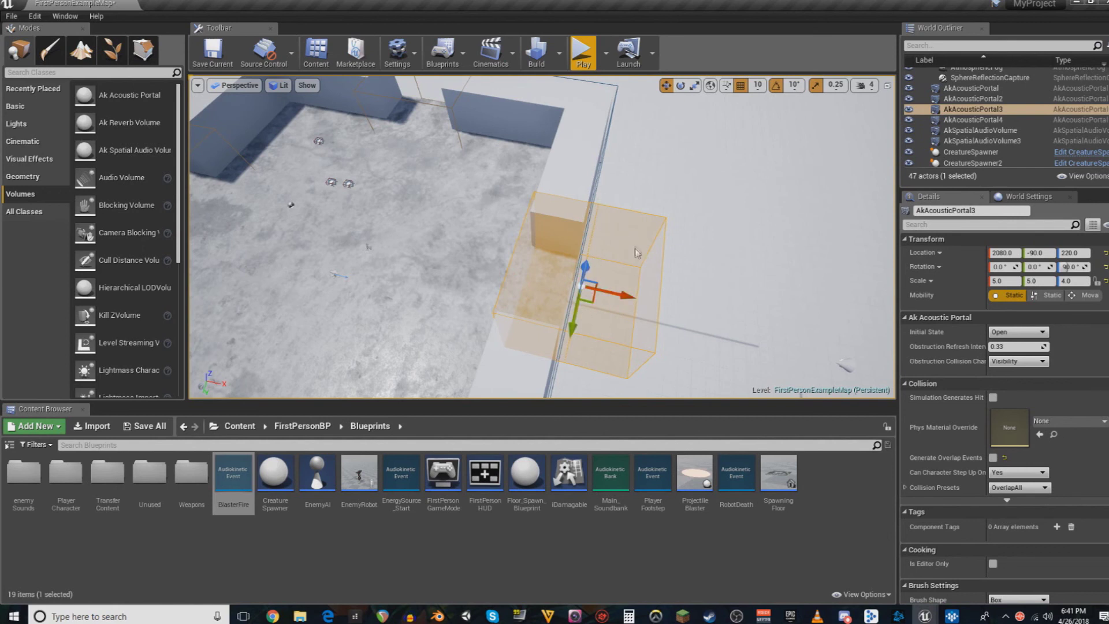
- Compare the orientation and placement of the four acoustic portals around the inner room from several angles
{"action": "right_click_drag", "start_coordinate": [646, 262], "coordinate": [439, 223]}
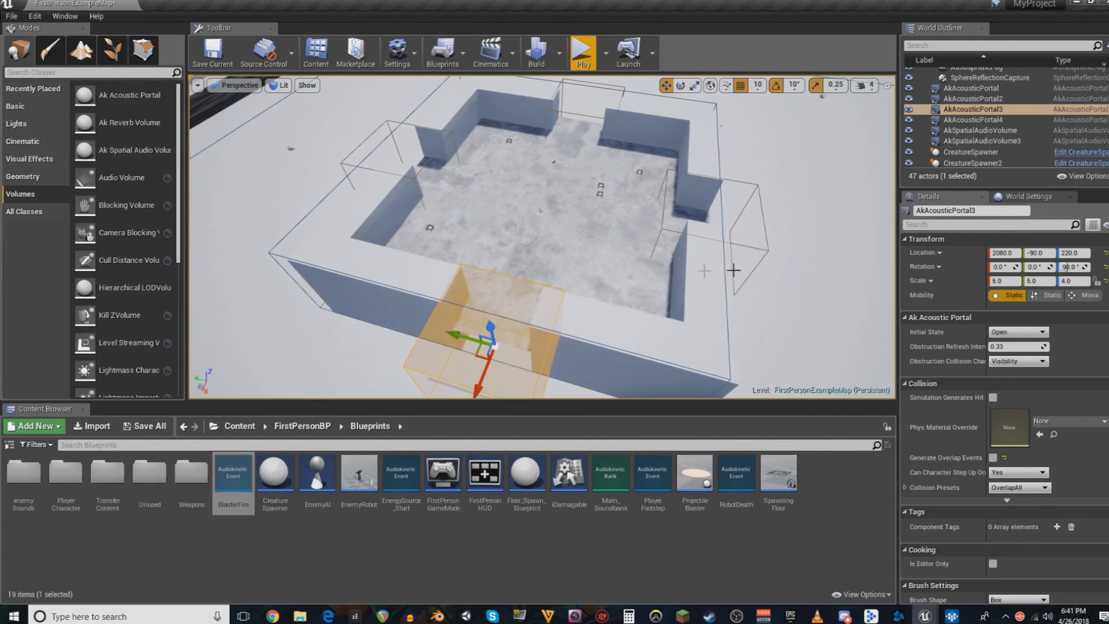
{"action": "right_click_drag", "start_coordinate": [542, 281], "coordinate": [431, 286]}
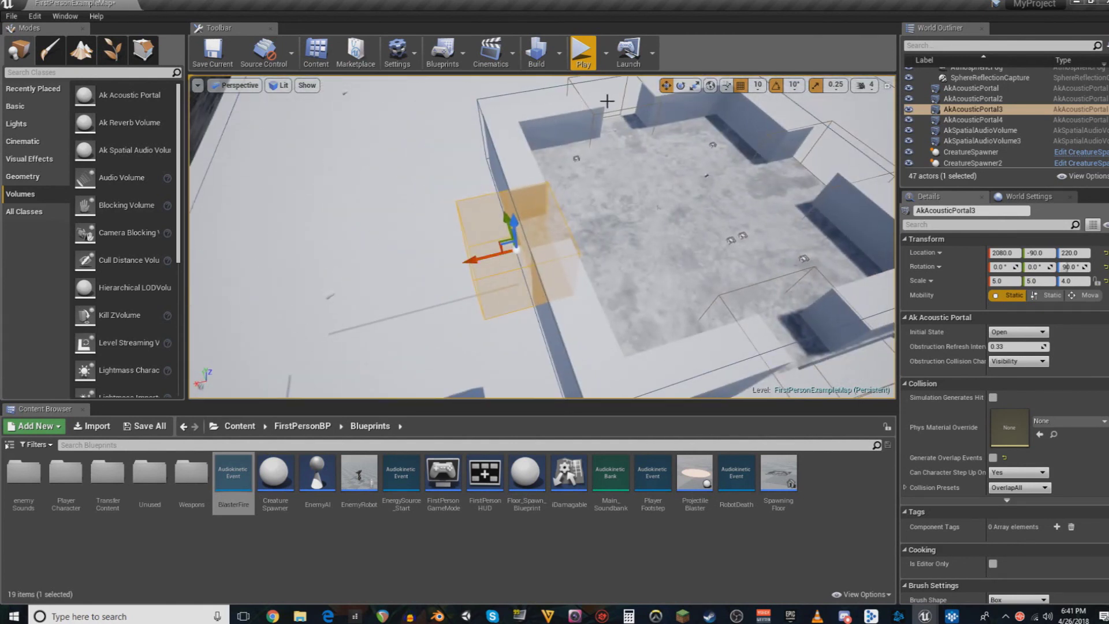
{"action": "right_click_drag", "start_coordinate": [626, 113], "coordinate": [719, 99]}
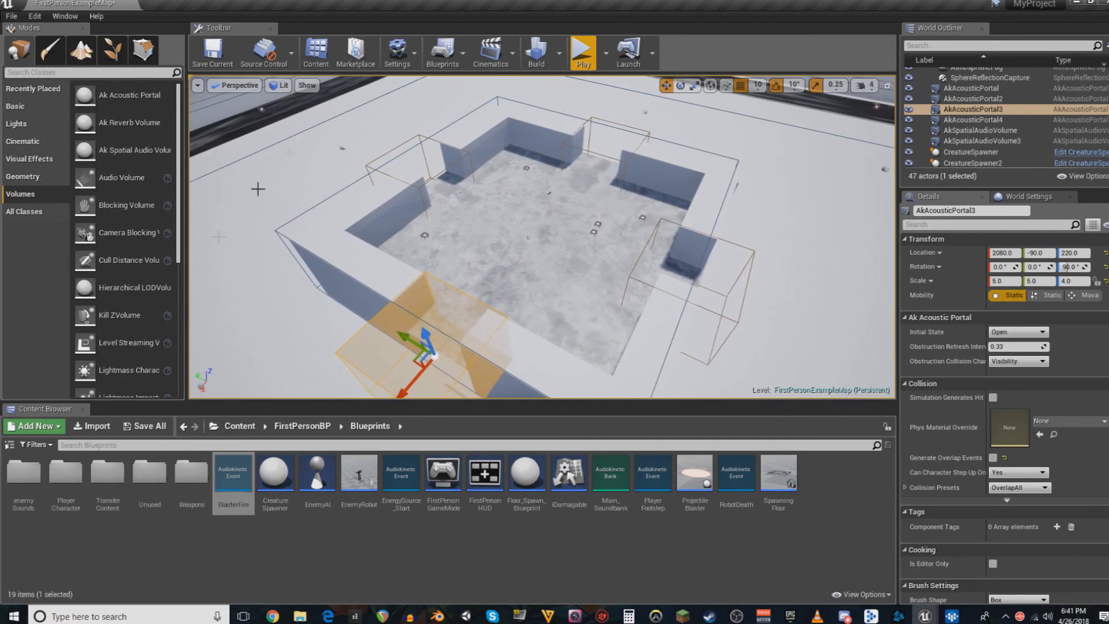
{"action": "left_click_drag", "start_coordinate": [281, 327], "coordinate": [456, 257], "text": "alt"}
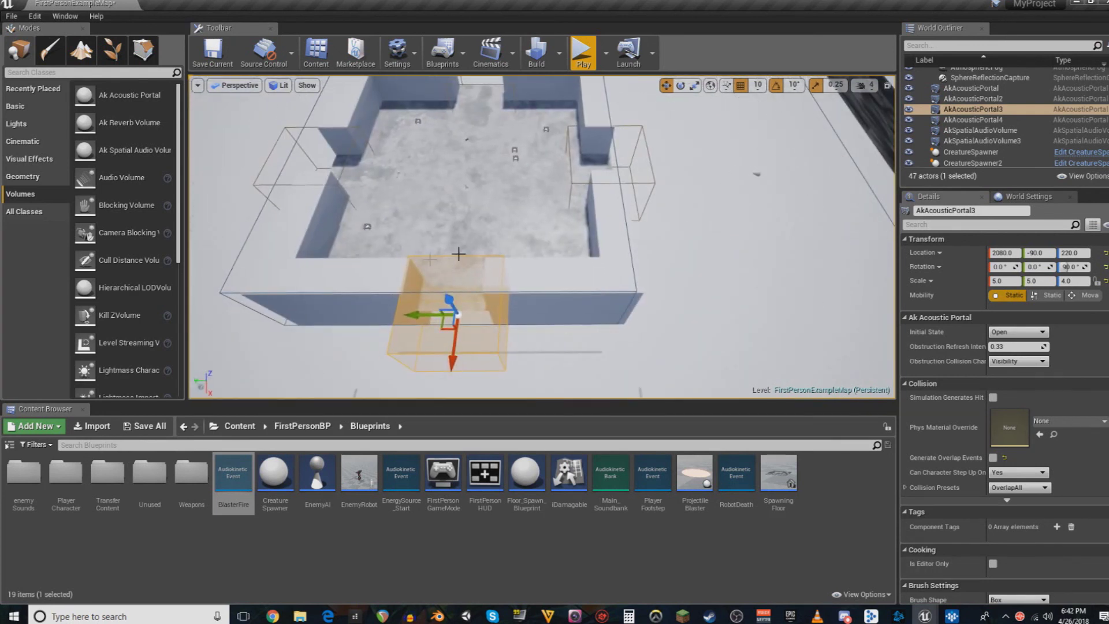
{"action": "right_click_drag", "start_coordinate": [595, 269], "coordinate": [581, 234]}
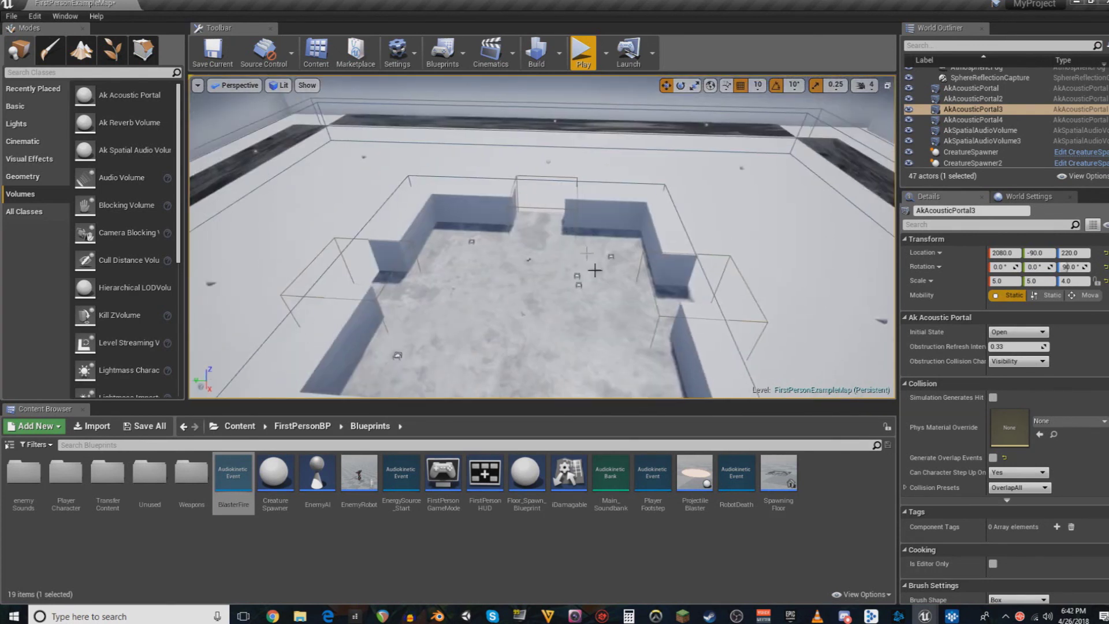
{"action": "left_click_drag", "start_coordinate": [595, 269], "coordinate": [509, 266], "text": "alt"}
{"action": "left_click_drag", "start_coordinate": [636, 277], "coordinate": [659, 288], "text": "alt"}
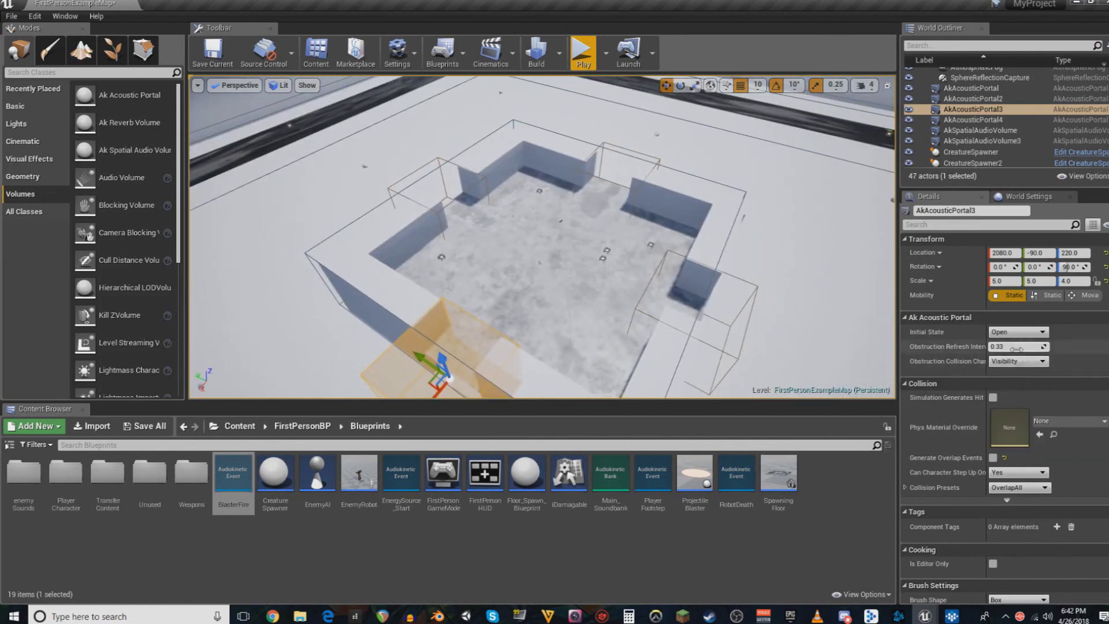
- Switch AkAcousticPortal3's Initial State to Closed and return it to Open
{"action": "left_click", "coordinate": [1043, 333]}
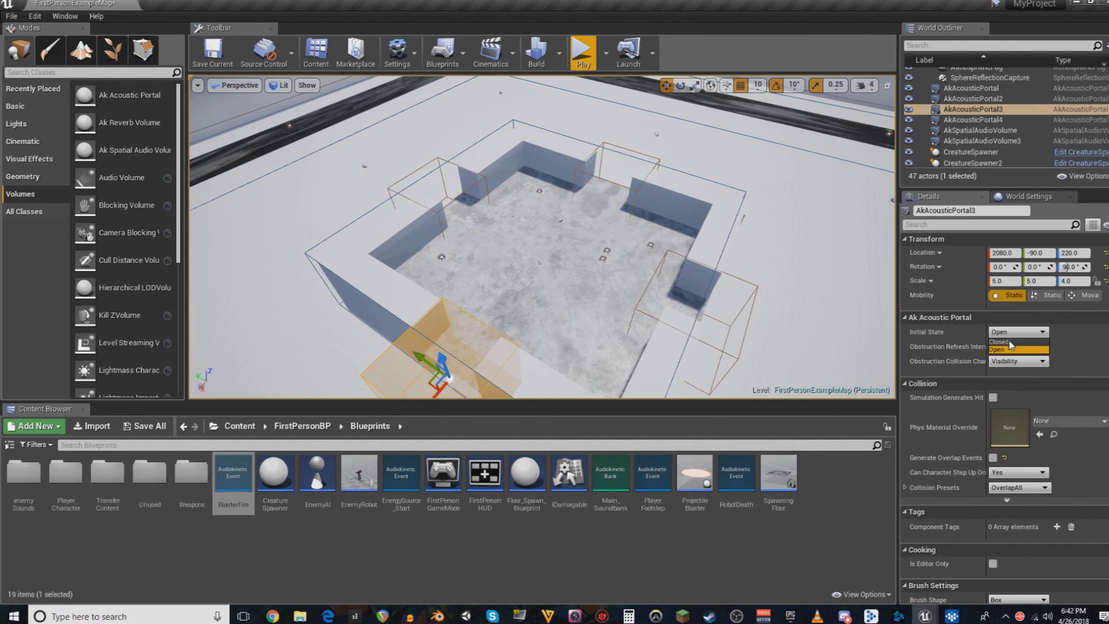
{"action": "left_click", "coordinate": [1000, 342]}
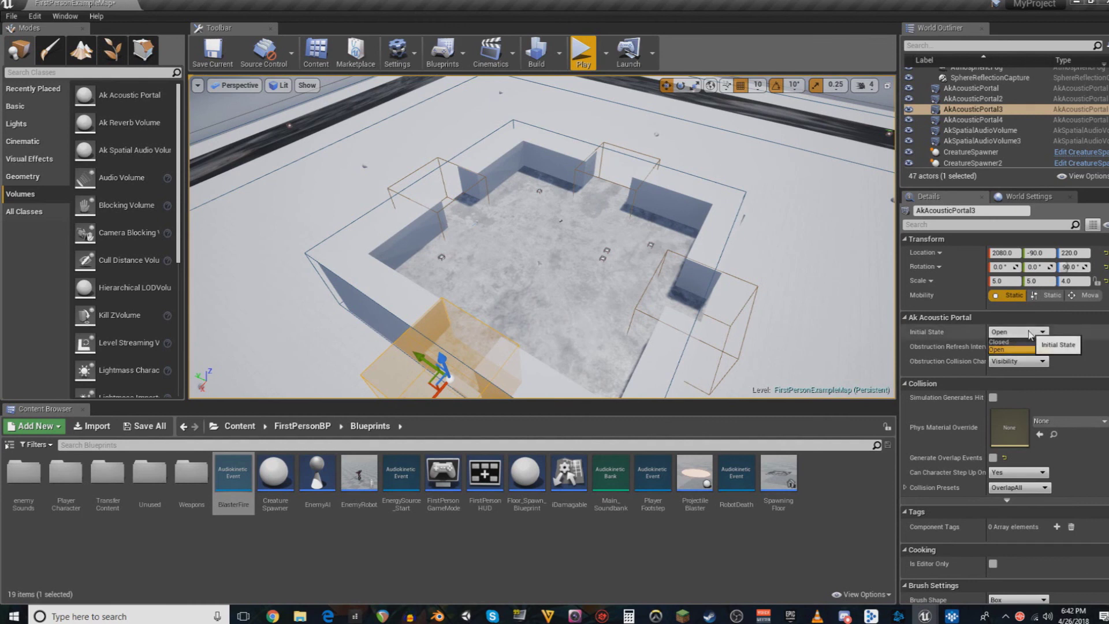
{"action": "left_click", "coordinate": [1006, 335]}
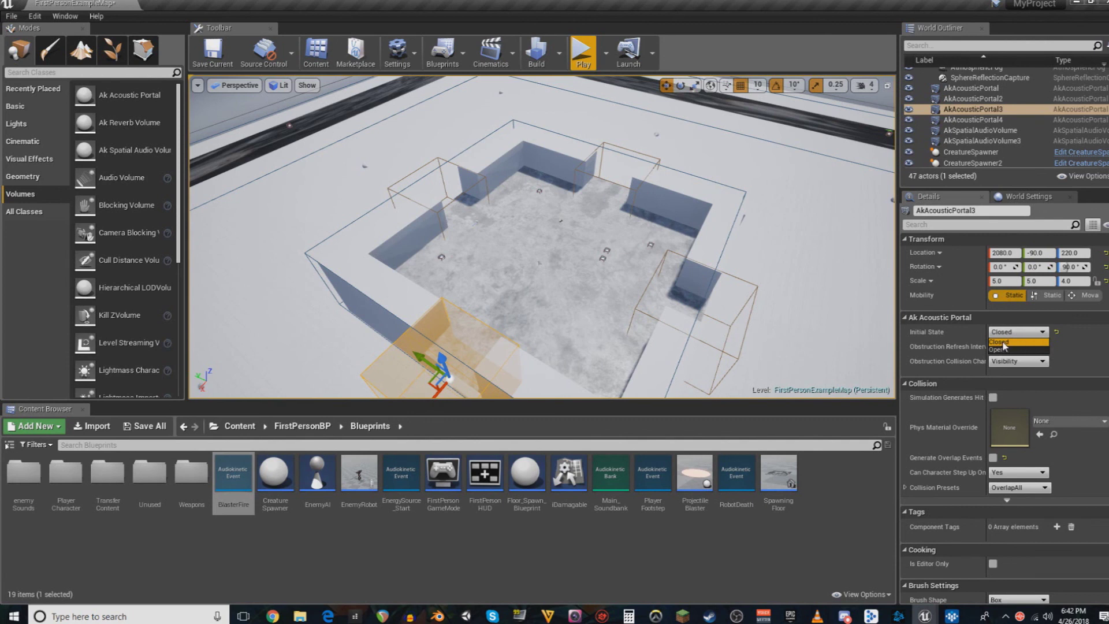
{"action": "left_click", "coordinate": [1001, 349]}
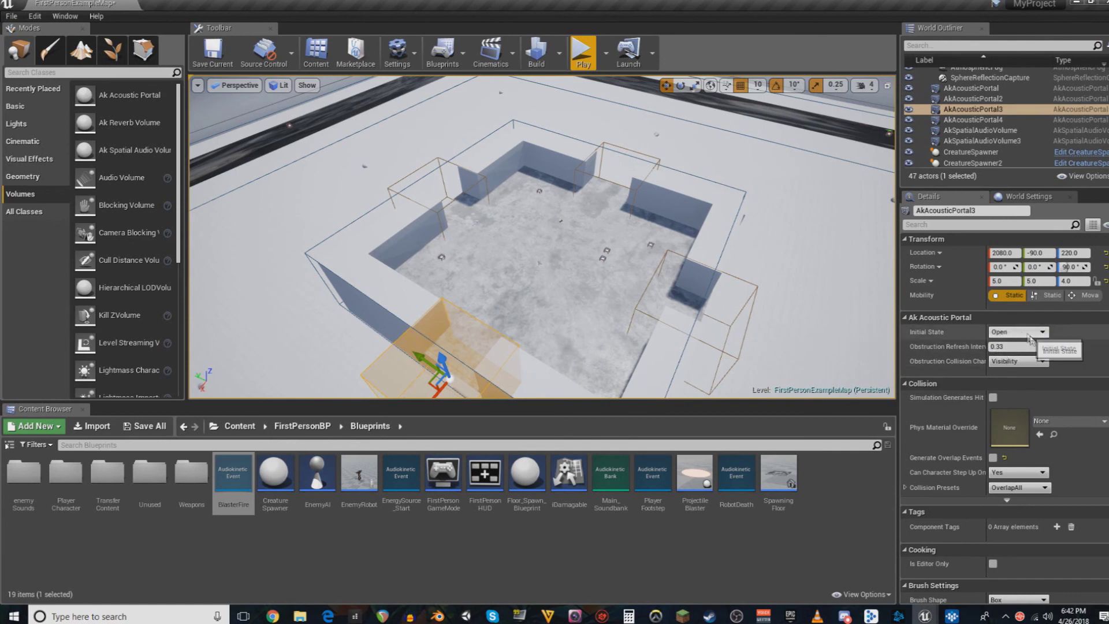
- Examine the inner room, its portals and the surrounding spatial audio volume from high above the level
{"action": "right_click_drag", "start_coordinate": [567, 309], "coordinate": [349, 275]}
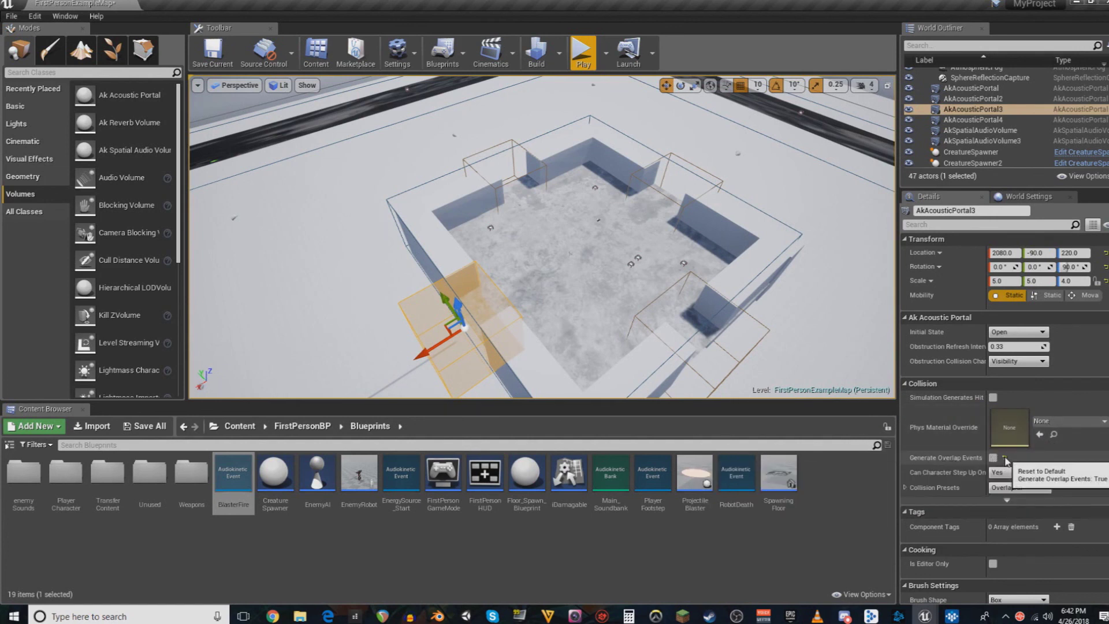
{"action": "left_click", "coordinate": [1004, 459]}
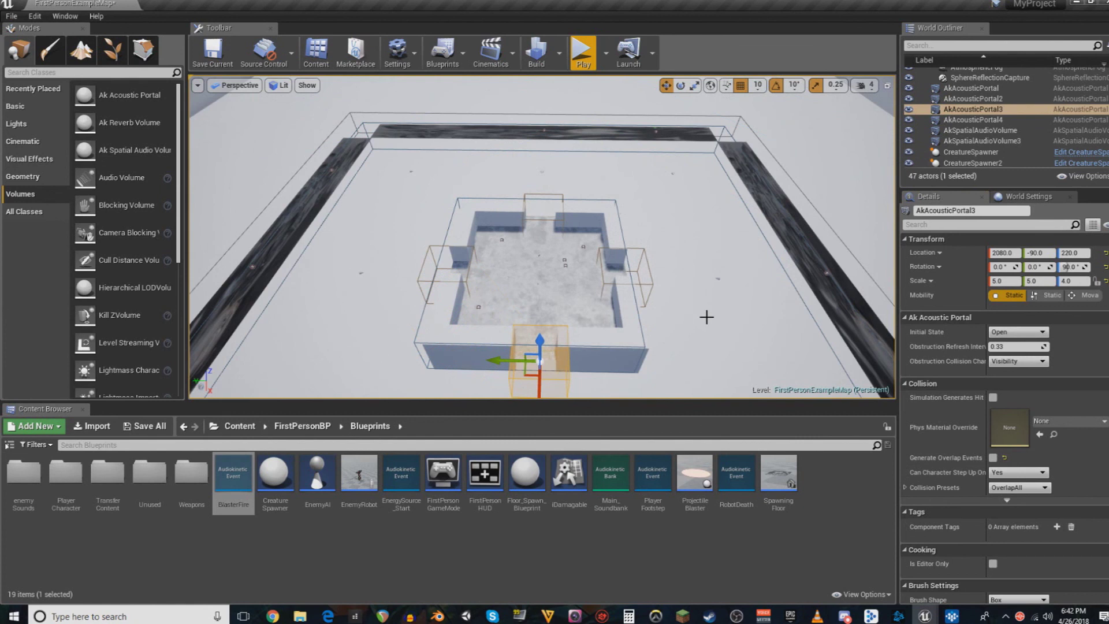
{"action": "mouse_move", "coordinate": [703, 320]}
{"action": "right_mouse_down"}
{"action": "mouse_move", "coordinate": [718, 326]}
{"action": "mouse_move", "coordinate": [714, 352]}
{"action": "mouse_move", "coordinate": [725, 317]}
{"action": "right_mouse_up"}
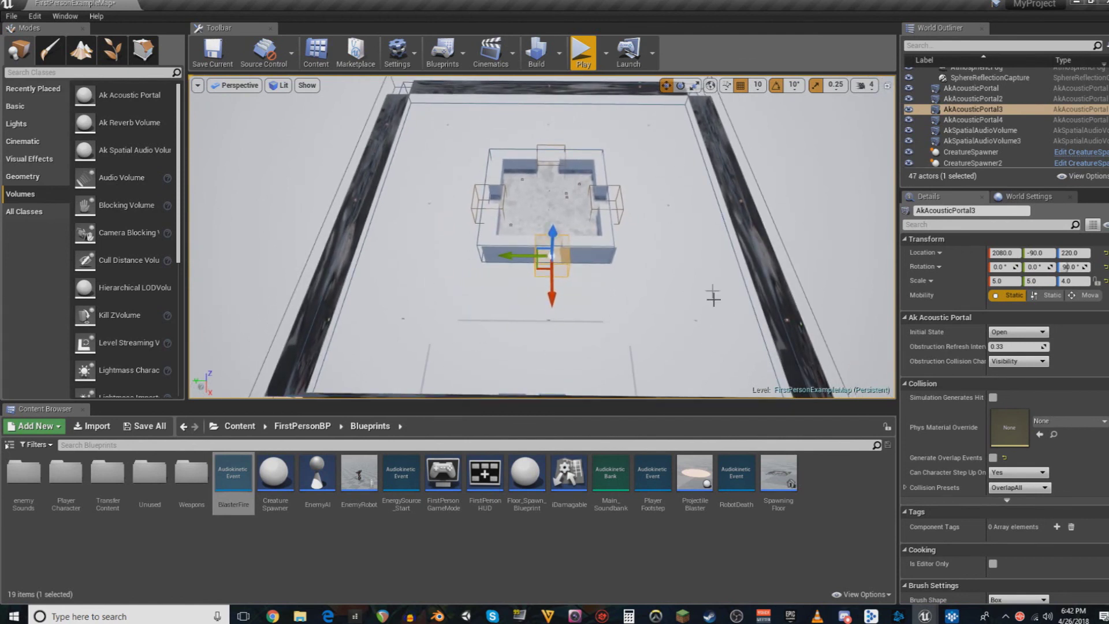
{"action": "right_click_drag", "start_coordinate": [677, 252], "coordinate": [678, 240]}
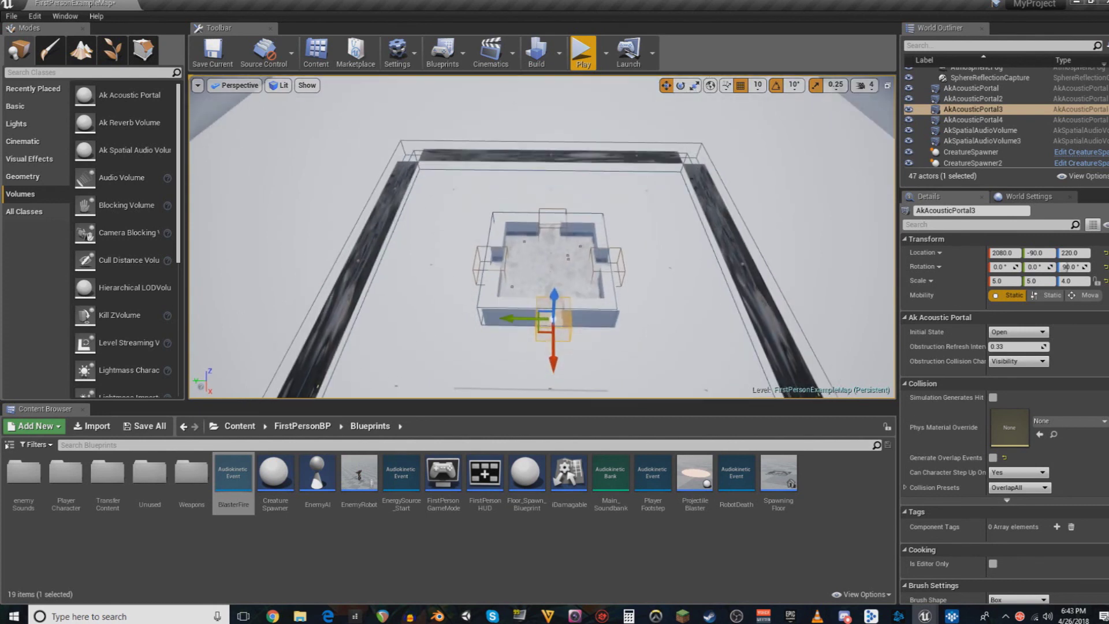
{"action": "right_click_drag", "start_coordinate": [673, 312], "coordinate": [665, 307]}
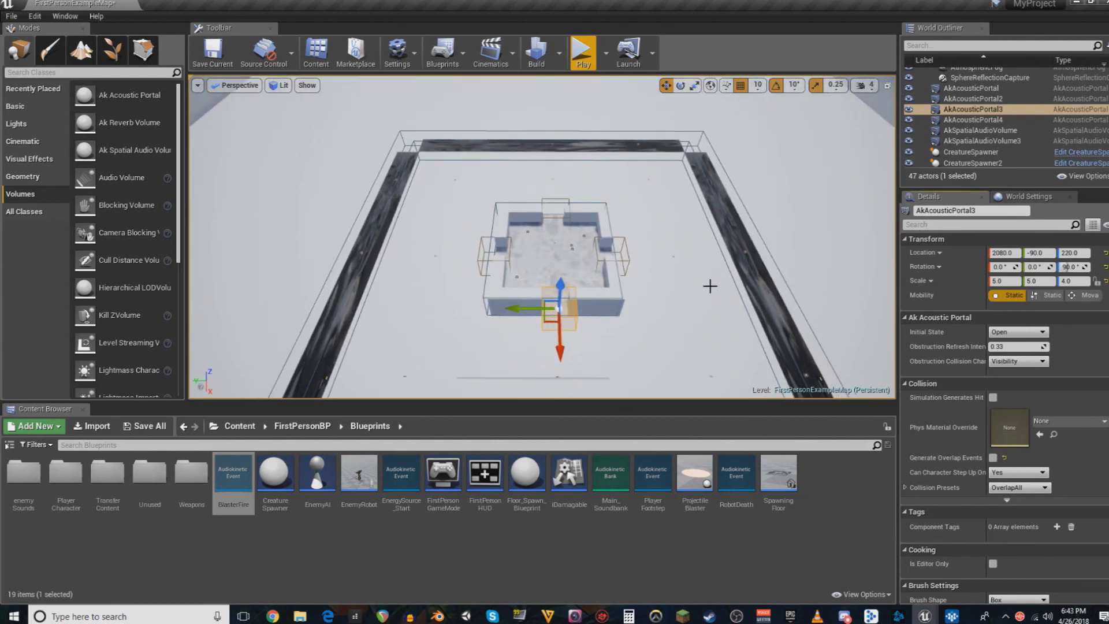